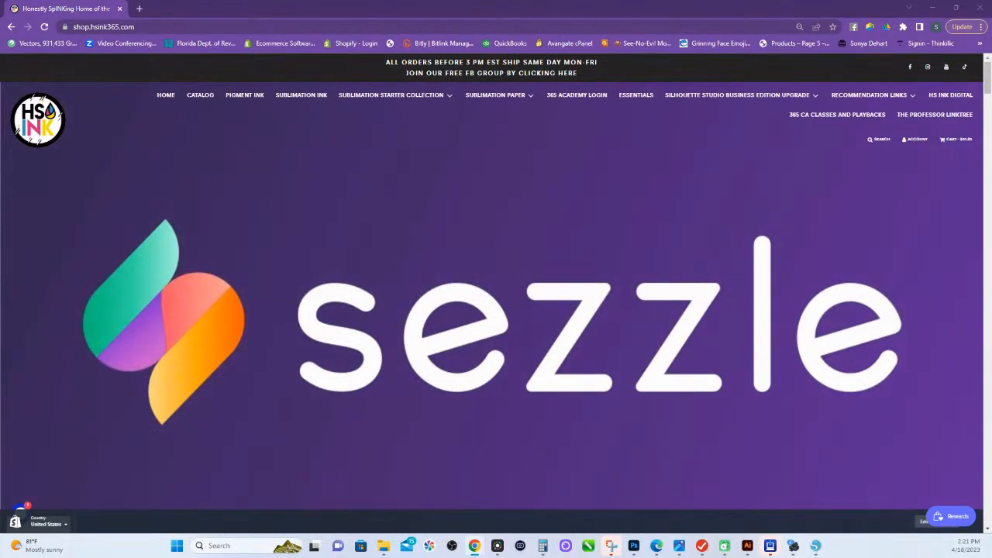
Switch to Silhouette Studio and examine the two autism awareness ribbon designs on the mat up close
{"action": "mouse_move", "coordinate": [807, 552]}
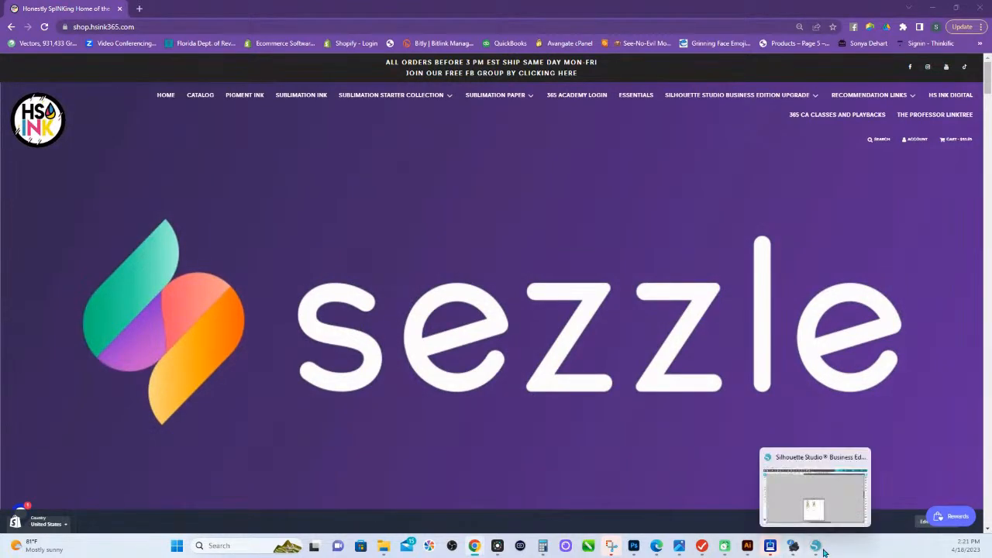
{"action": "left_click", "coordinate": [814, 547]}
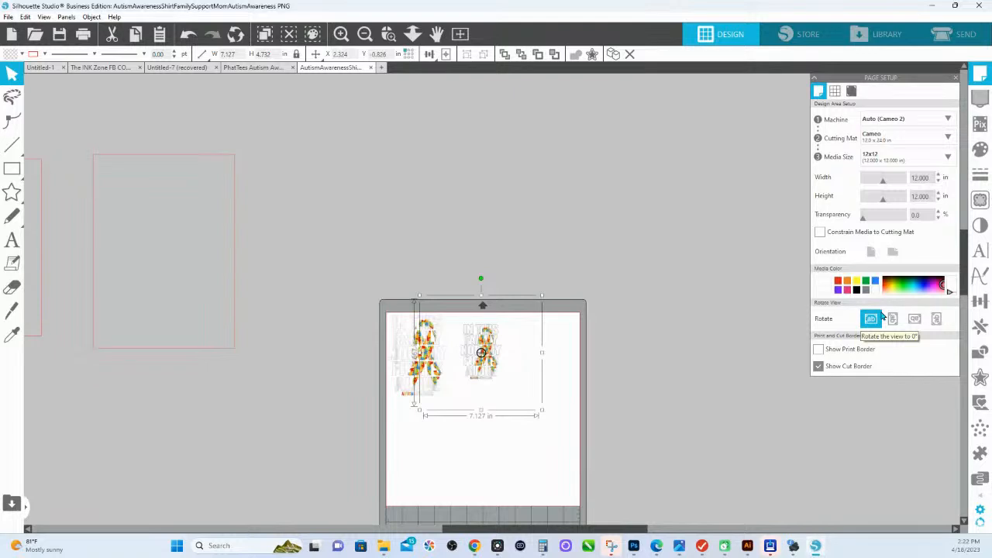
{"action": "left_click", "coordinate": [389, 34]}
{"action": "left_click_drag", "start_coordinate": [346, 310], "coordinate": [565, 414]}
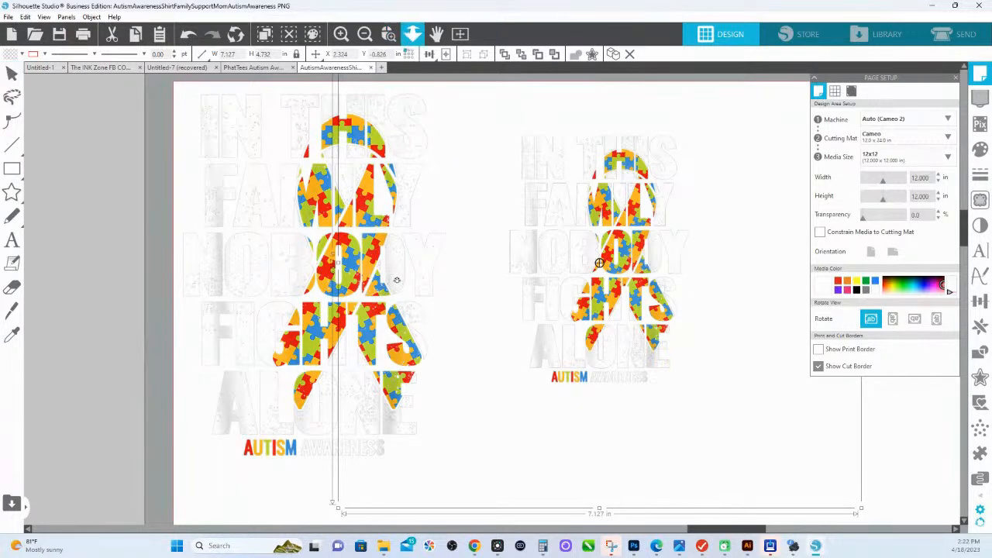
{"action": "left_click", "coordinate": [412, 33]}
{"action": "left_click", "coordinate": [389, 279]}
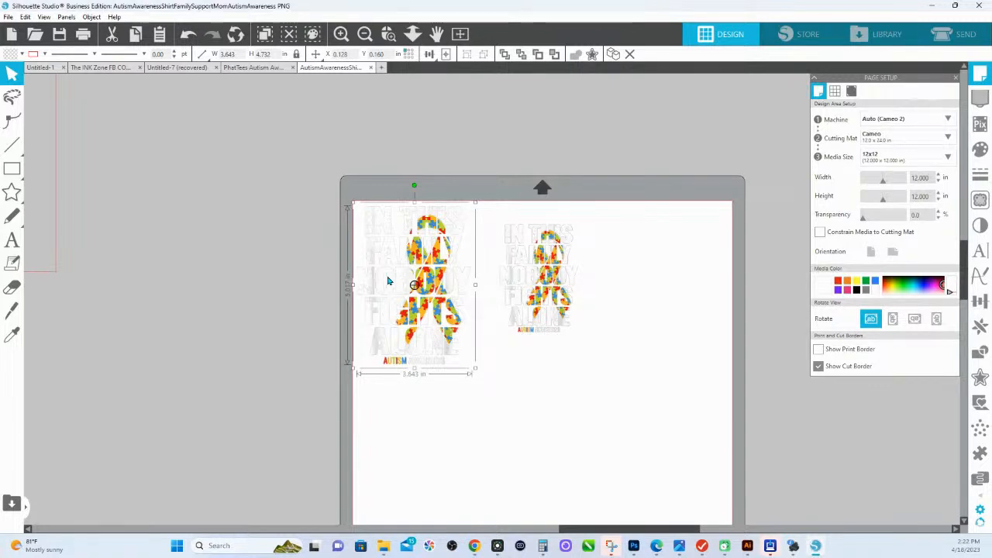
Move the smaller ribbon design off the mat onto the grey area and show the edit points of both designs
{"action": "left_click", "coordinate": [514, 298], "text": "shift"}
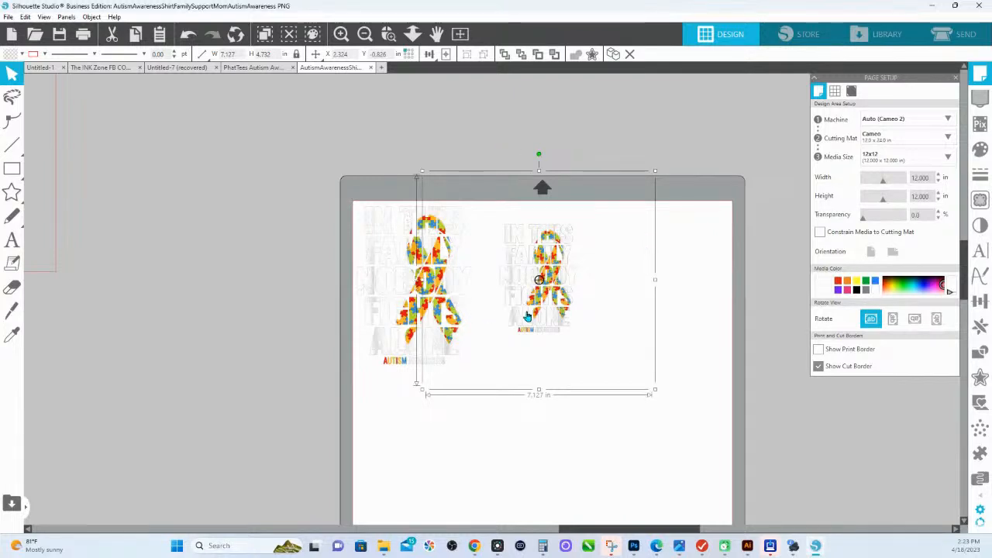
{"action": "left_click_drag", "start_coordinate": [541, 259], "coordinate": [239, 247]}
{"action": "double_click", "coordinate": [239, 247]}
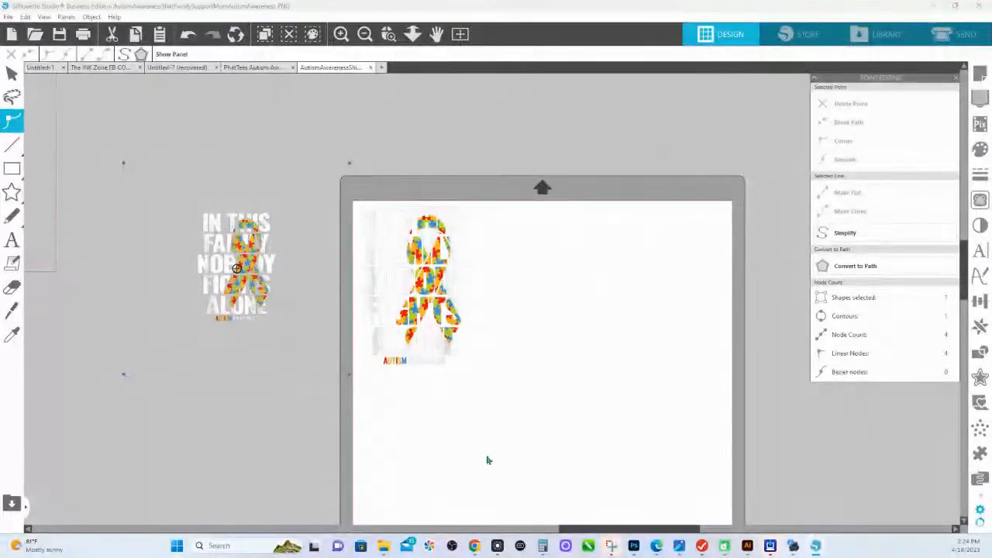
{"action": "left_click", "coordinate": [430, 254]}
{"action": "double_click", "coordinate": [431, 254]}
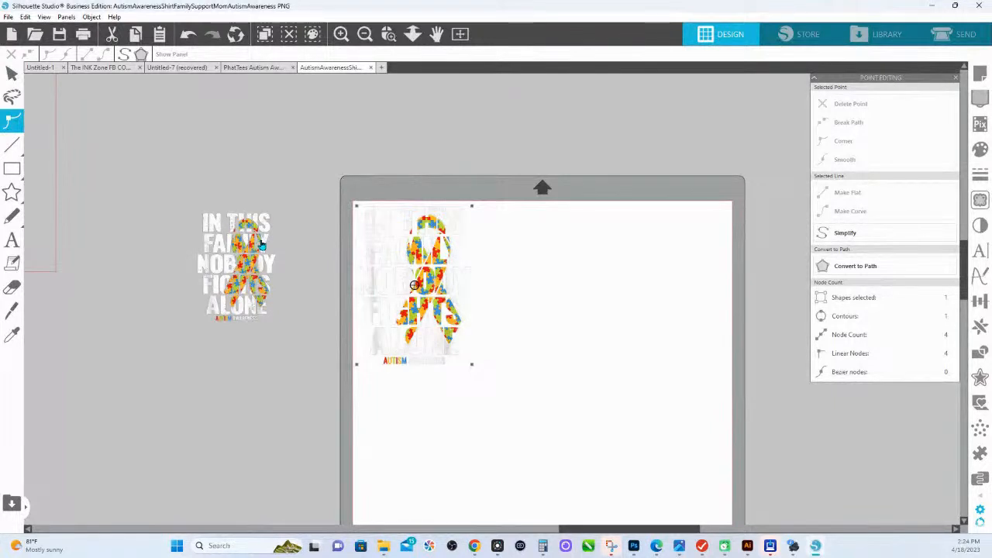
{"action": "left_click", "coordinate": [261, 245]}
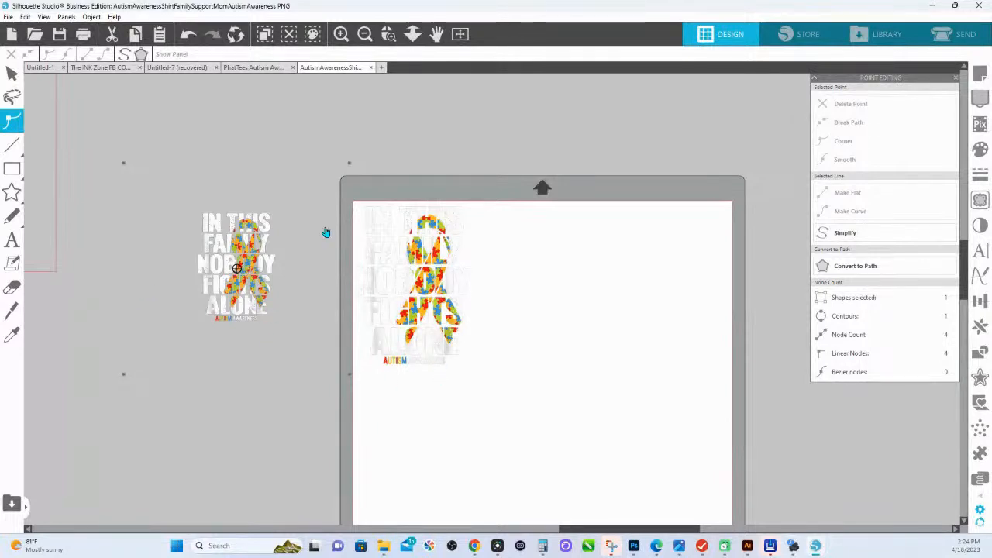
{"action": "key", "text": "v"}
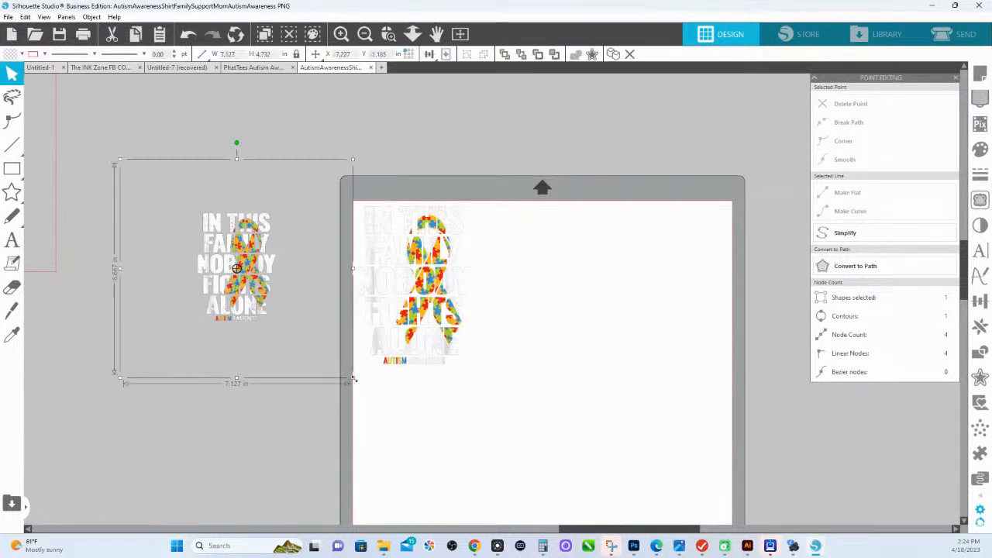
Enlarge the moved design to about 10.74 in wide and 10.05 in tall and place its artwork beside the copy on the mat
{"action": "left_click_drag", "start_coordinate": [352, 381], "coordinate": [531, 462]}
{"action": "left_click_drag", "start_coordinate": [308, 273], "coordinate": [324, 252]}
{"action": "left_click_drag", "start_coordinate": [102, 415], "coordinate": [183, 356]}
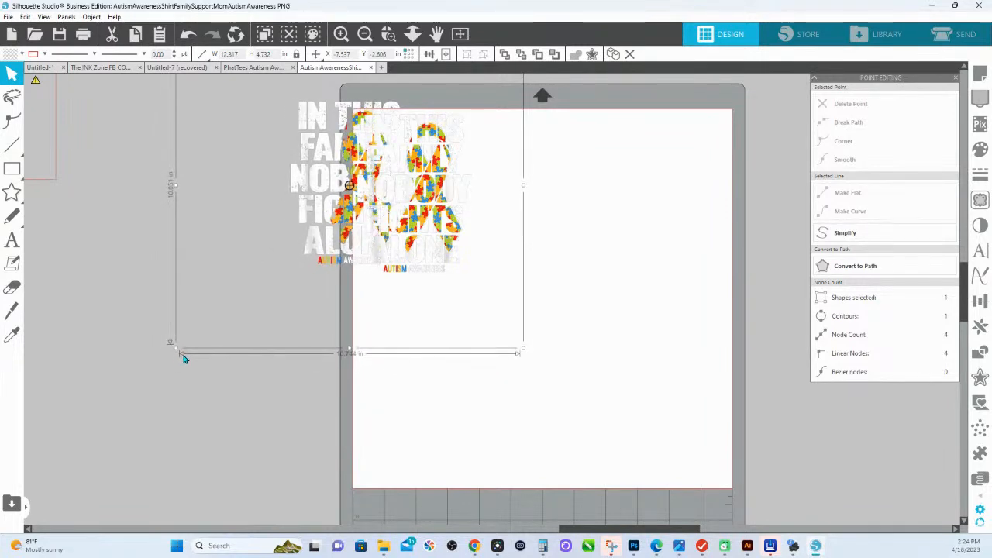
{"action": "left_click_drag", "start_coordinate": [320, 148], "coordinate": [283, 162]}
{"action": "scroll", "coordinate": [278, 268], "scroll_direction": "up", "scroll_amount": 1}
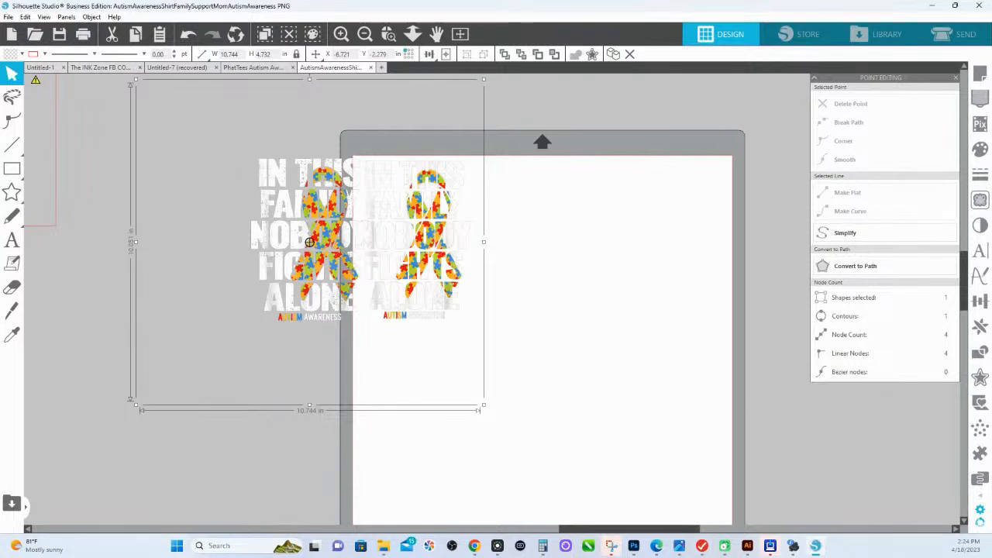
Move the largest empty rectangle closer to the mat and shift the four smaller rectangles farther up and left on the canvas
{"action": "left_click", "coordinate": [475, 546]}
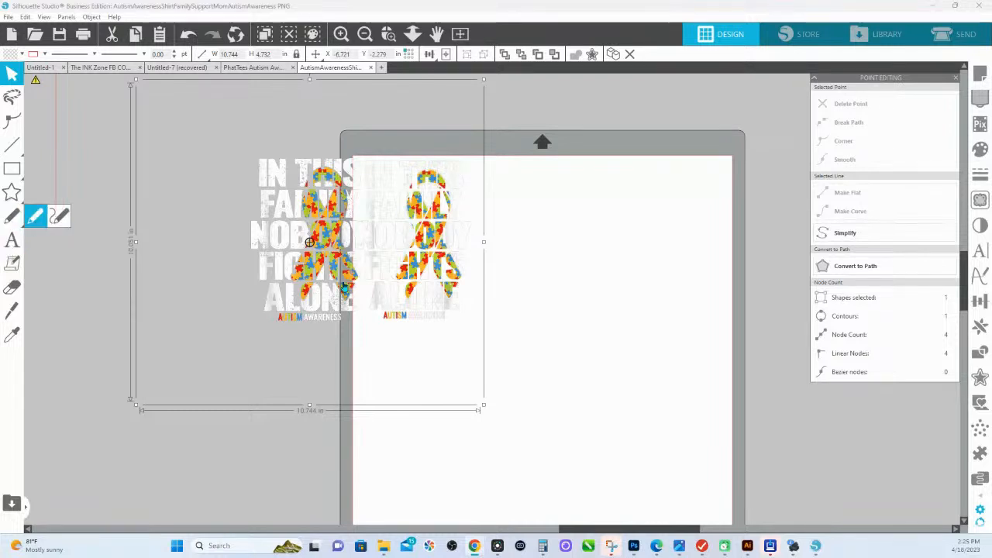
{"action": "mouse_move", "coordinate": [11, 192]}
{"action": "left_click", "coordinate": [204, 468]}
{"action": "left_click_drag", "start_coordinate": [204, 468], "coordinate": [698, 557]}
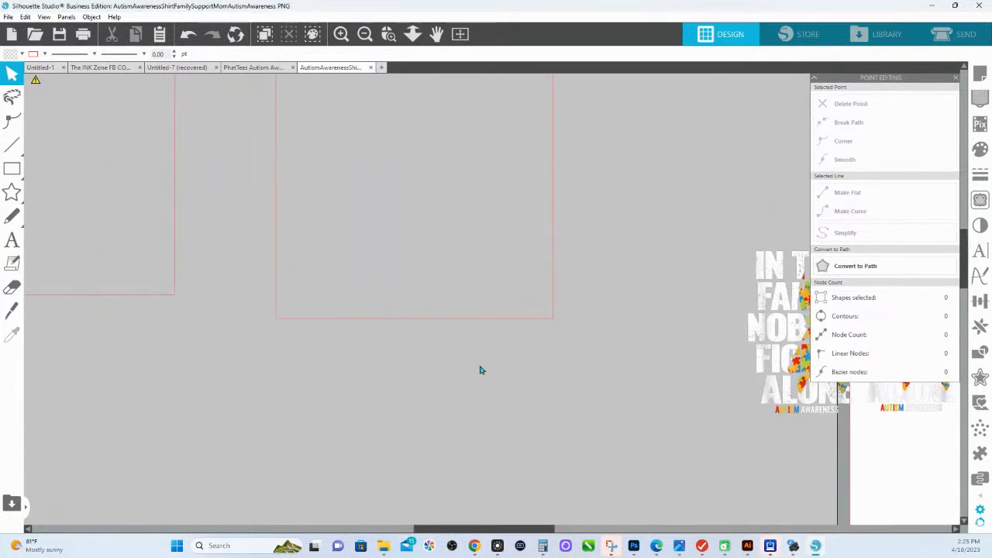
{"action": "left_click_drag", "start_coordinate": [289, 450], "coordinate": [401, 133]}
{"action": "left_click", "coordinate": [412, 34]}
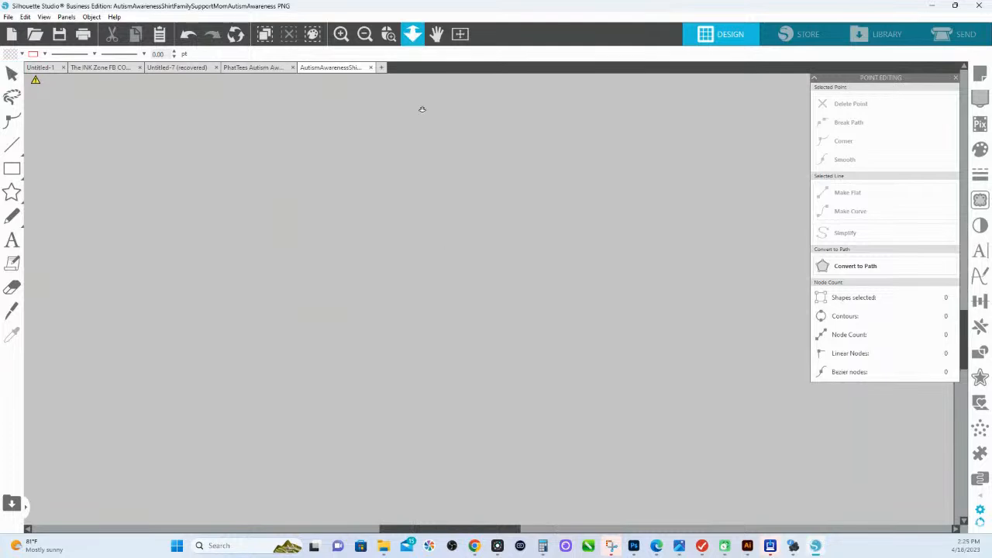
{"action": "left_click_drag", "start_coordinate": [310, 323], "coordinate": [532, 253]}
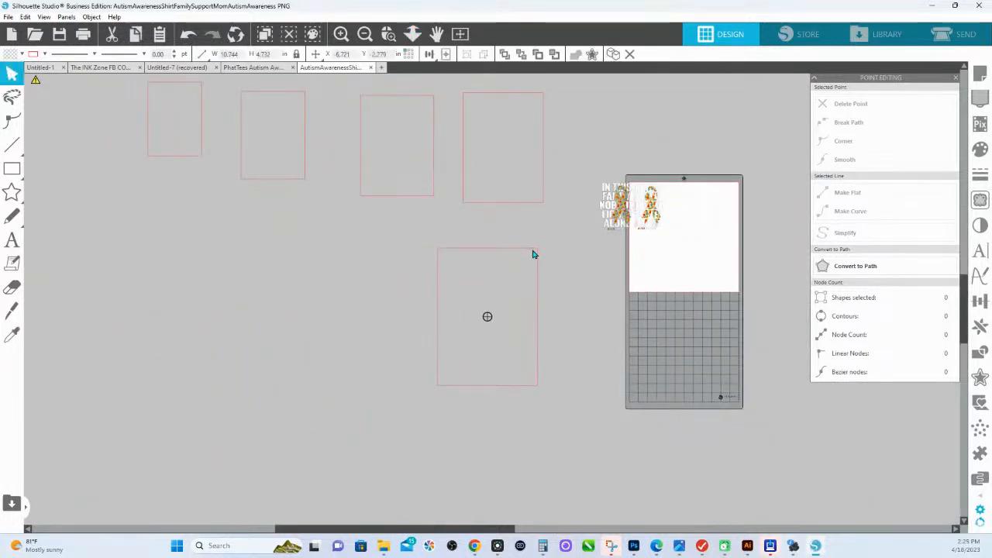
{"action": "left_click_drag", "start_coordinate": [563, 135], "coordinate": [197, 132]}
{"action": "left_click_drag", "start_coordinate": [536, 206], "coordinate": [491, 125]}
Move the enlarged design off the mat onto the grey area and shift the largest rectangle away from its artwork
{"action": "left_click", "coordinate": [620, 220]}
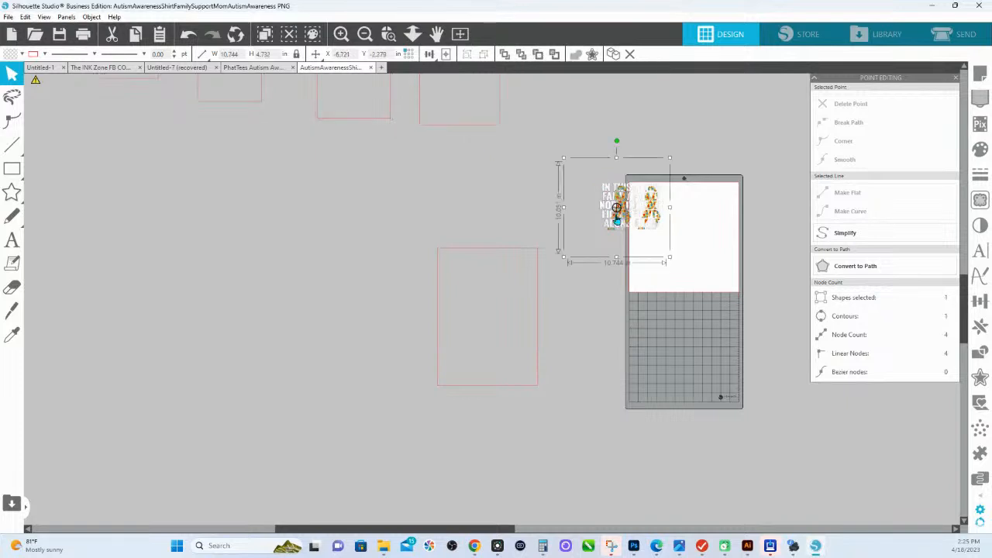
{"action": "left_click_drag", "start_coordinate": [617, 203], "coordinate": [452, 223]}
{"action": "left_click", "coordinate": [527, 250]}
{"action": "mouse_move", "coordinate": [20, 176]}
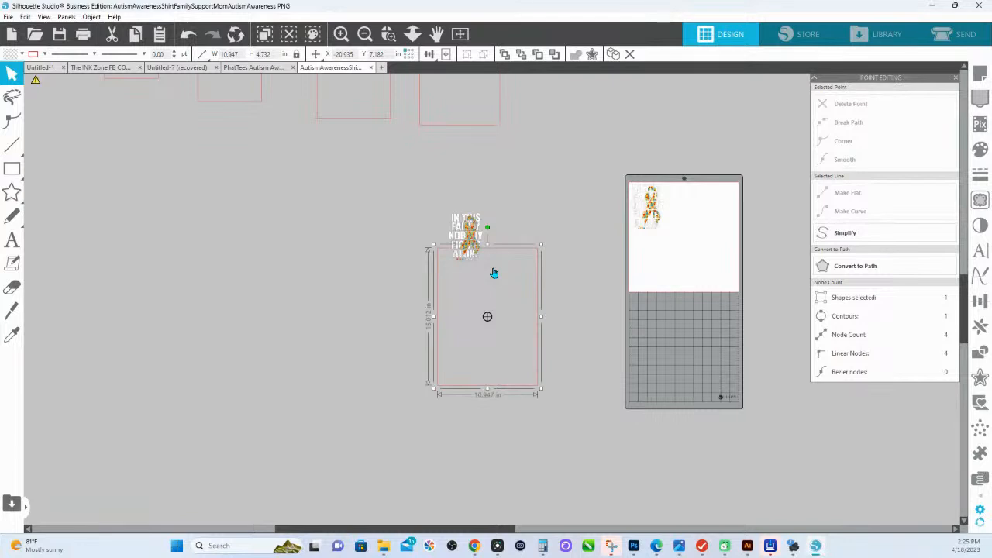
{"action": "left_click_drag", "start_coordinate": [520, 250], "coordinate": [309, 149]}
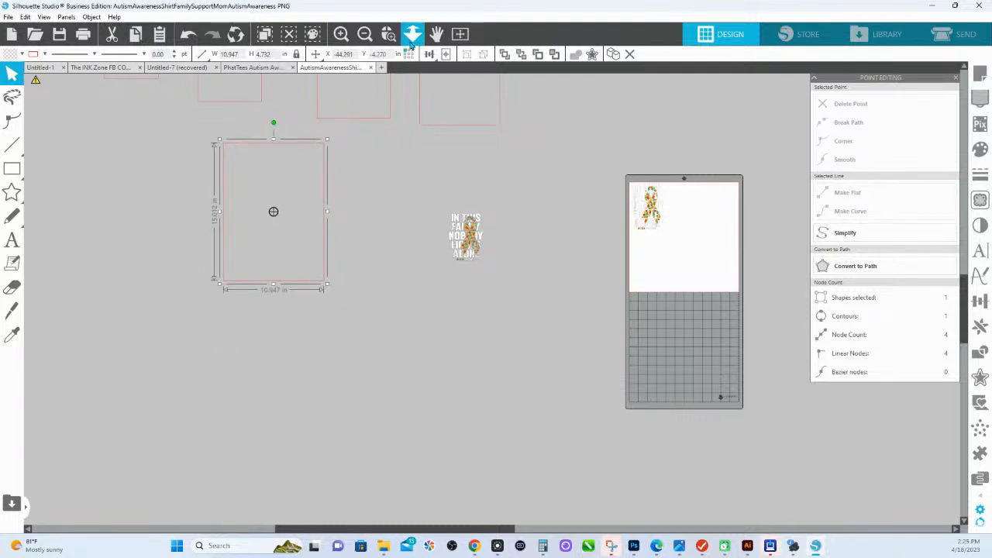
{"action": "left_click", "coordinate": [389, 33]}
{"action": "left_click_drag", "start_coordinate": [445, 216], "coordinate": [497, 276]}
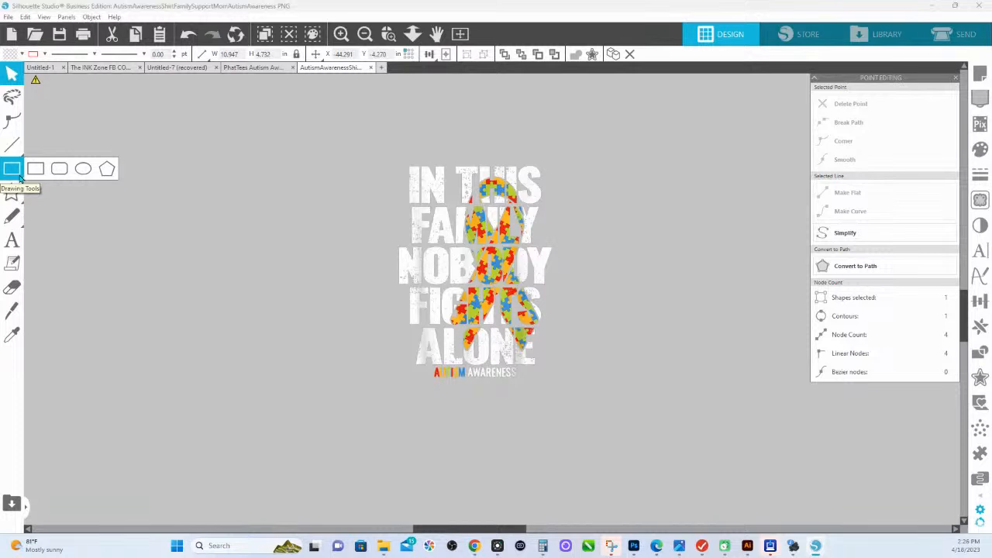
{"action": "left_click", "coordinate": [17, 174]}
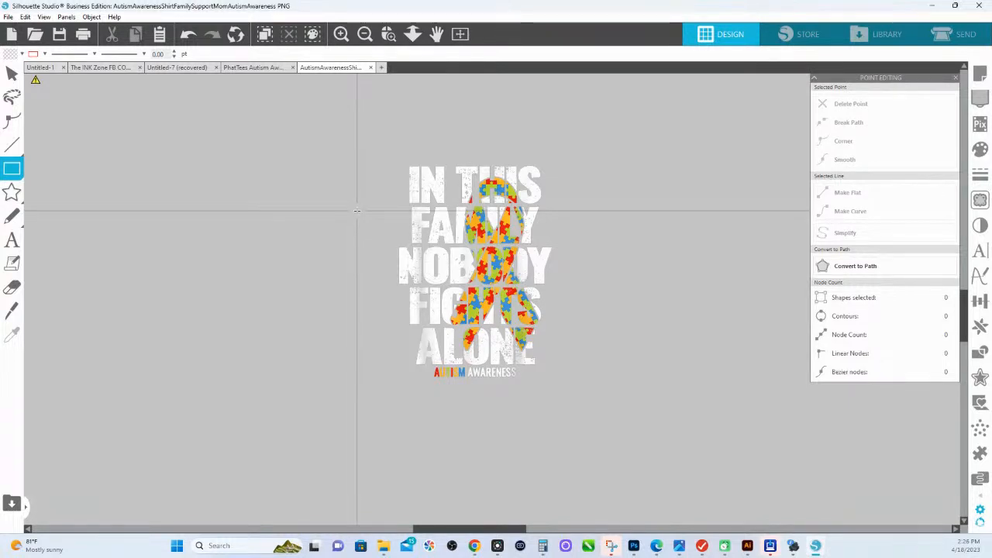
{"action": "left_click_drag", "start_coordinate": [357, 210], "coordinate": [372, 213]}
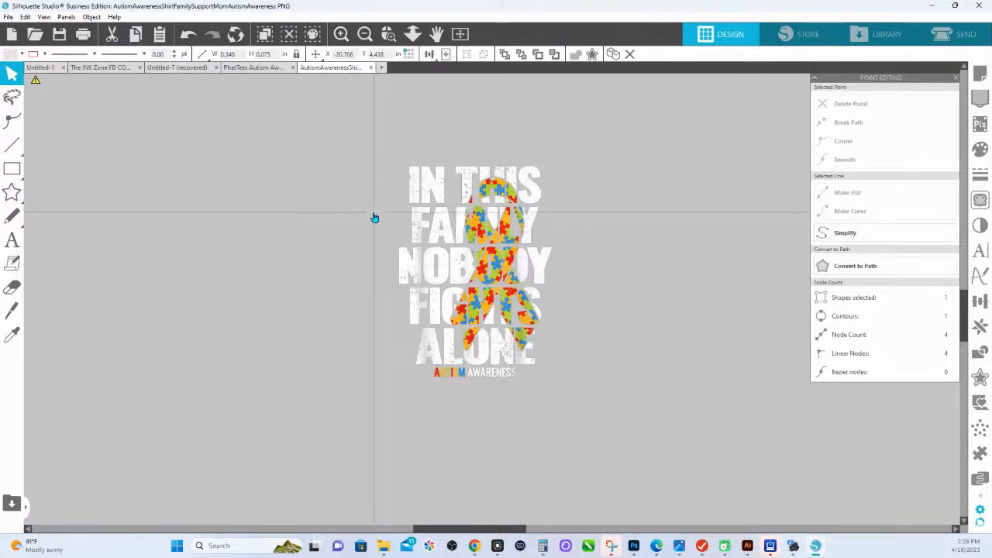
{"action": "key", "text": "Delete"}
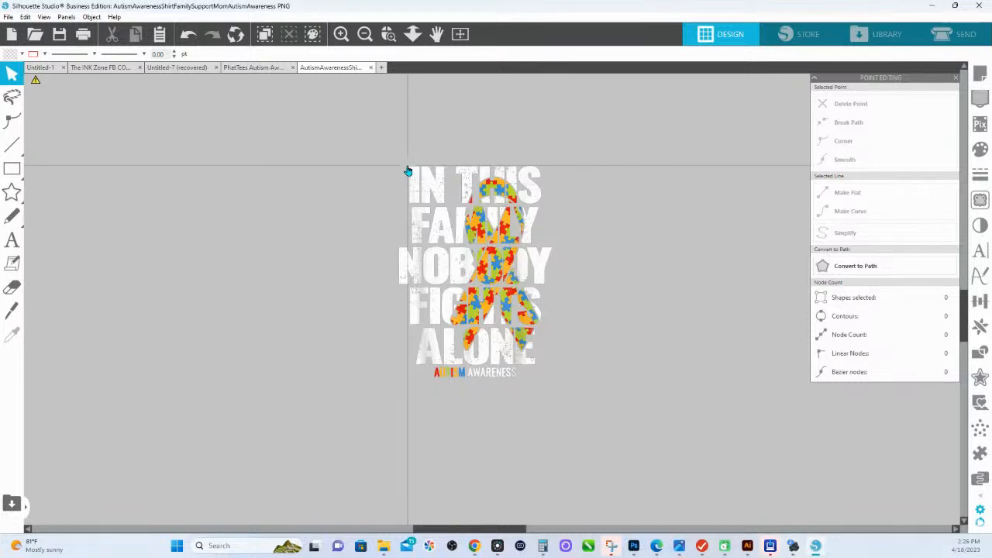
Draw a rectangle about 3.77 in wide and 5.17 in tall closely around the visible artwork and check its fit
{"action": "left_click", "coordinate": [12, 168]}
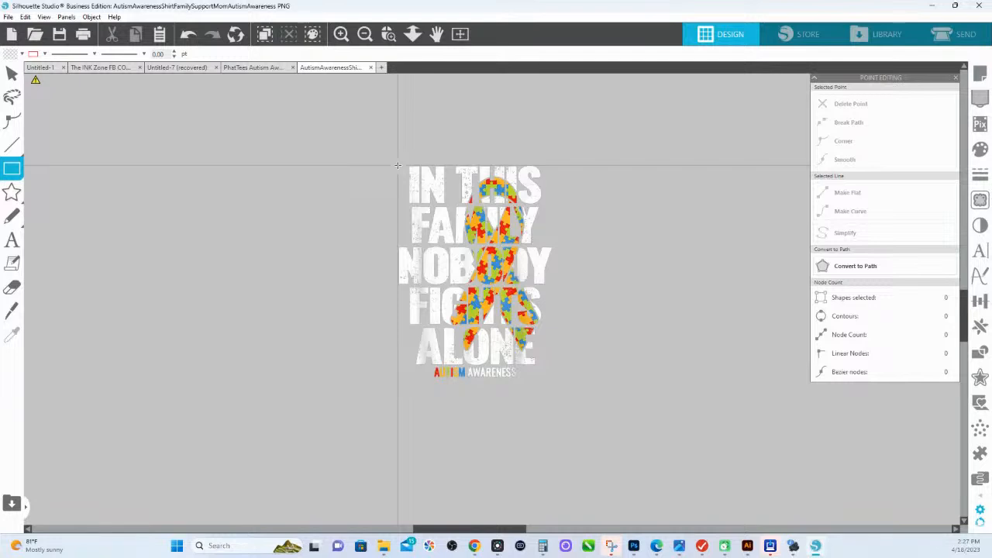
{"action": "mouse_move", "coordinate": [398, 165]}
{"action": "left_mouse_down"}
{"action": "mouse_move", "coordinate": [438, 292]}
{"action": "mouse_move", "coordinate": [542, 375]}
{"action": "mouse_move", "coordinate": [543, 388]}
{"action": "mouse_move", "coordinate": [553, 384]}
{"action": "left_mouse_up"}
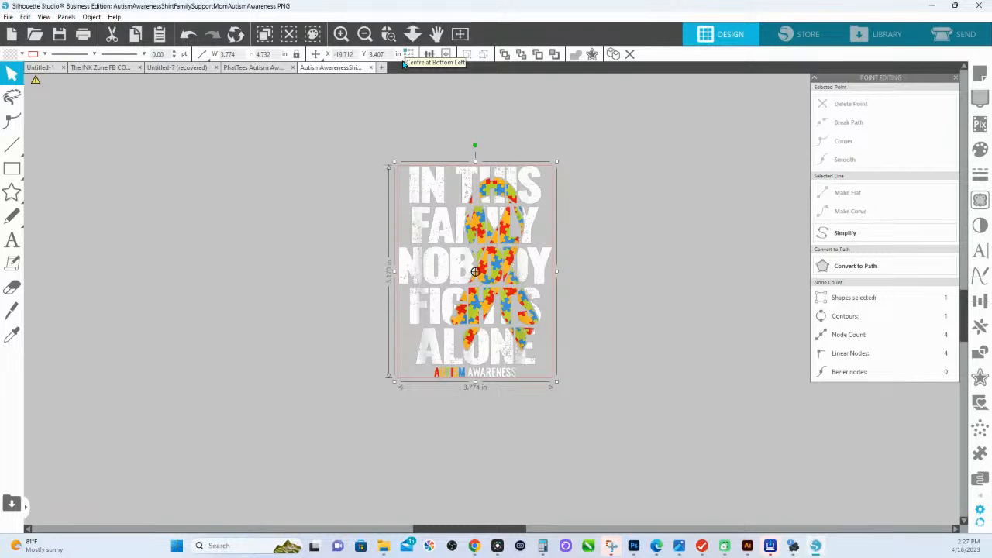
{"action": "left_click", "coordinate": [594, 293]}
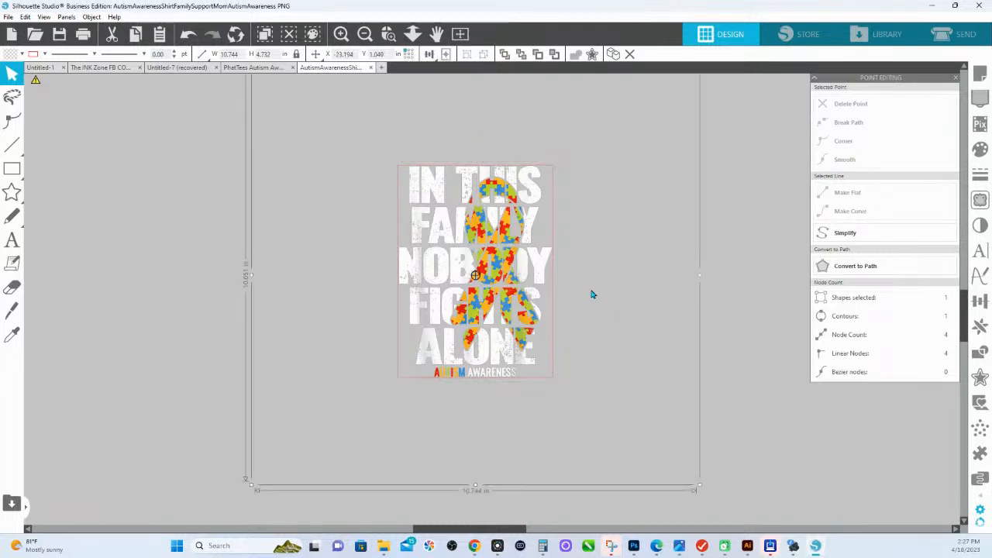
{"action": "left_click", "coordinate": [388, 34]}
{"action": "left_click_drag", "start_coordinate": [345, 167], "coordinate": [666, 448]}
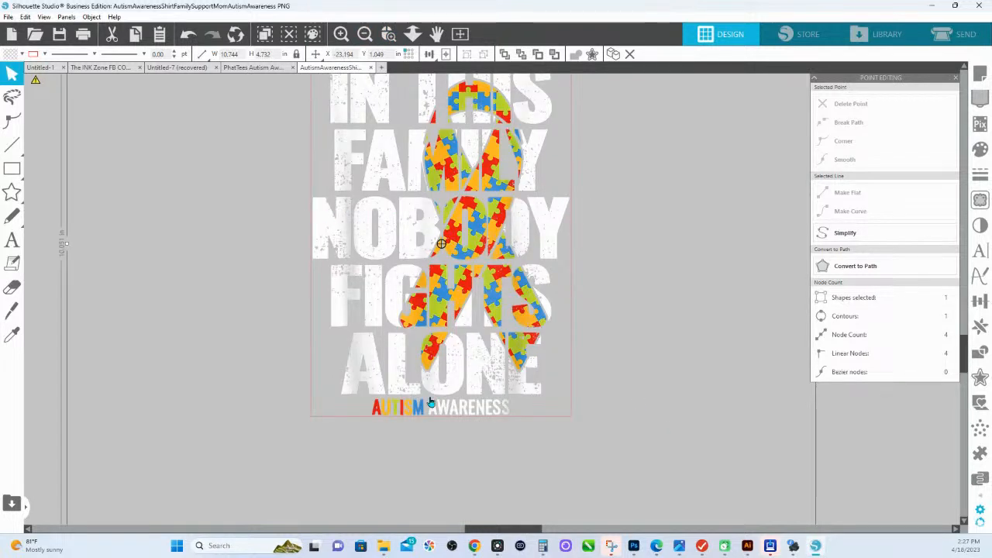
{"action": "scroll", "coordinate": [434, 248], "scroll_direction": "up", "scroll_amount": 2}
{"action": "scroll", "coordinate": [438, 237], "scroll_direction": "up", "scroll_amount": 1}
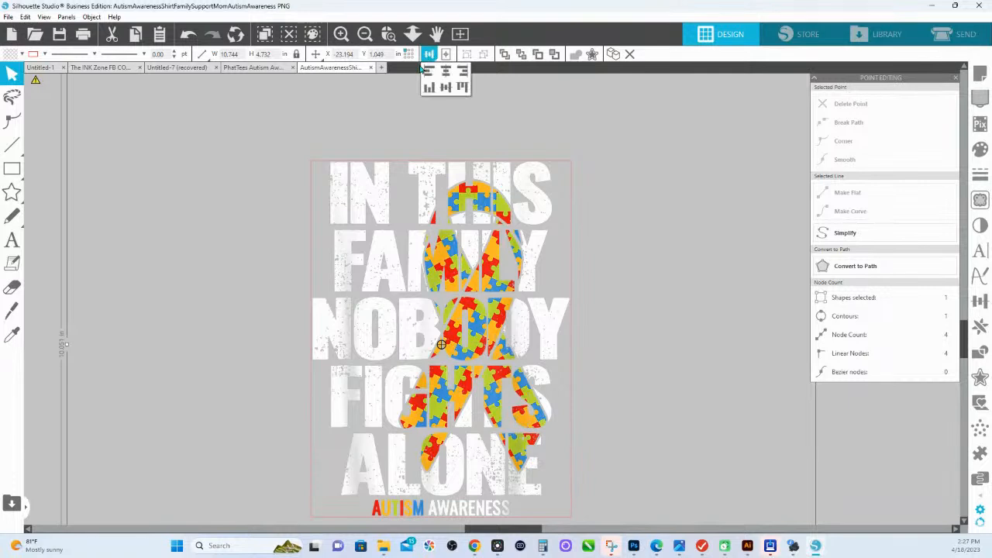
Crop the ribbon image to the rectangle framing its artwork
{"action": "left_click", "coordinate": [412, 34]}
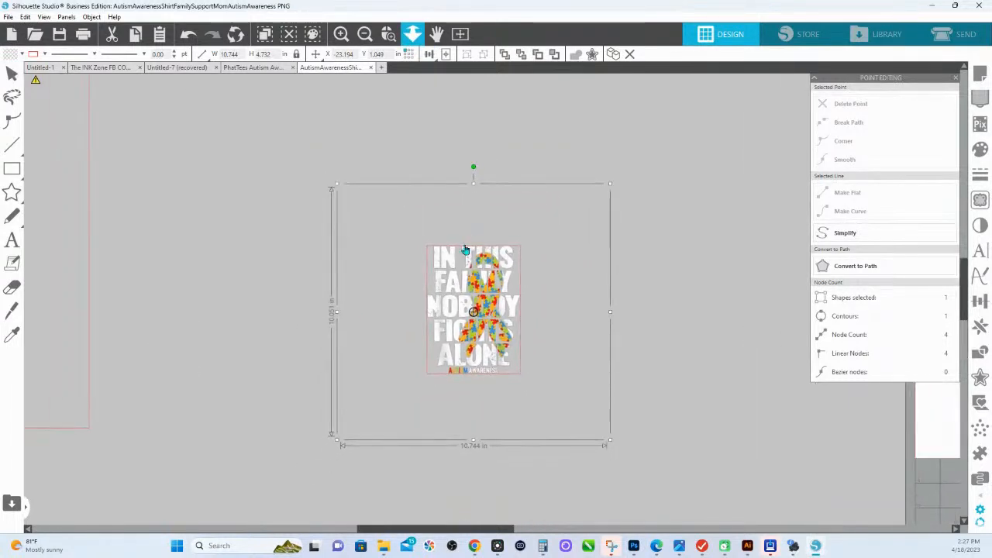
{"action": "left_click", "coordinate": [471, 241]}
{"action": "left_click", "coordinate": [412, 34]}
{"action": "left_click_drag", "start_coordinate": [385, 137], "coordinate": [538, 393]}
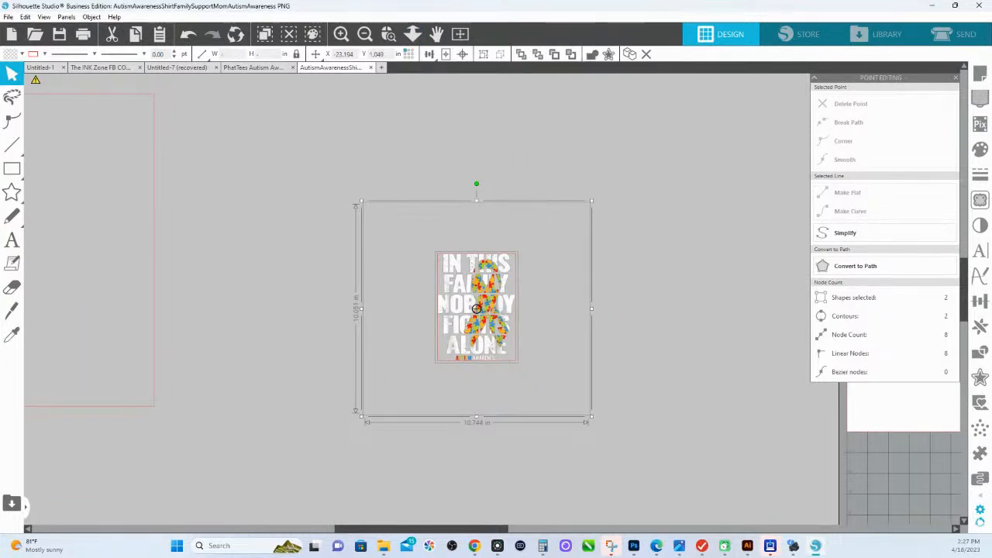
{"action": "left_click", "coordinate": [981, 351]}
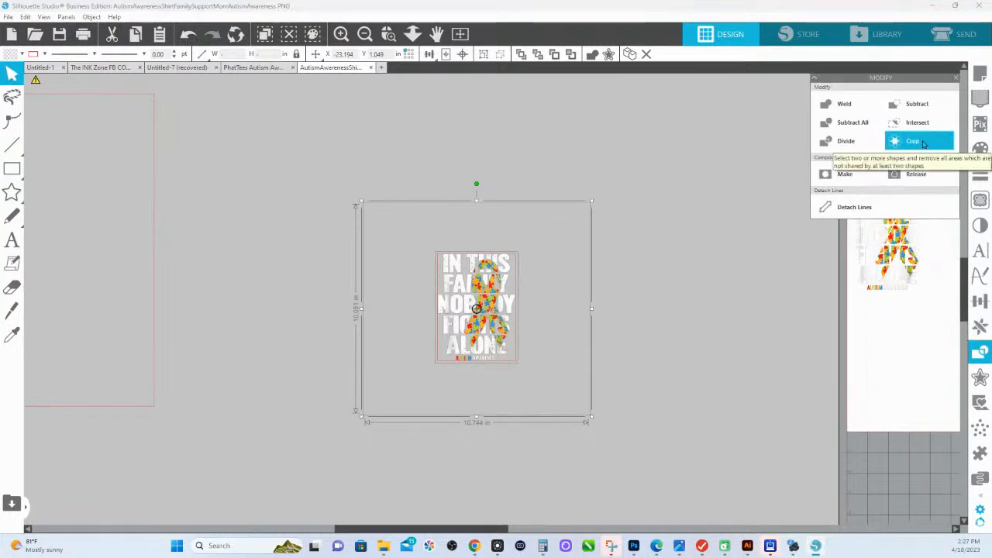
{"action": "left_click", "coordinate": [924, 144]}
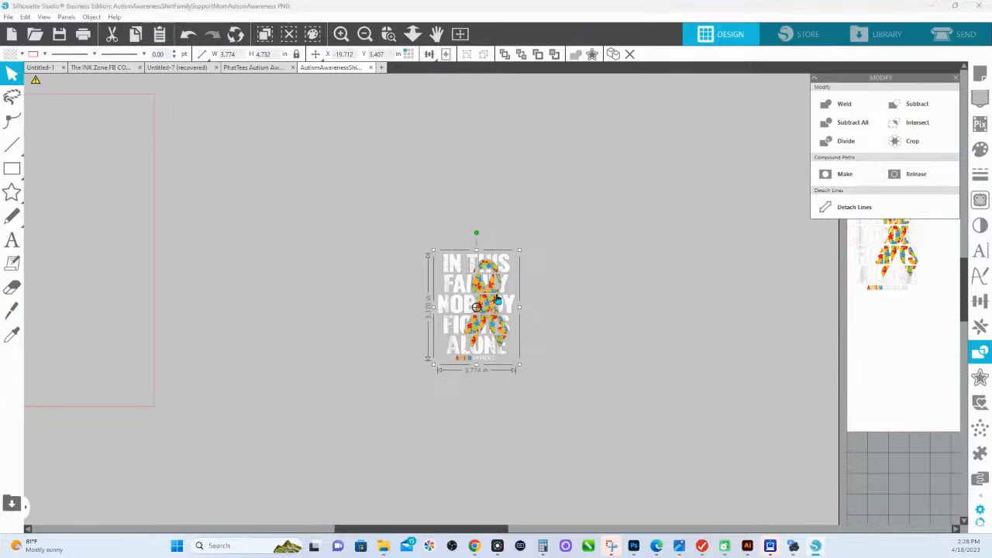
Move the cropped design farther from the mat and delete the largest empty rectangle next to it
{"action": "left_click_drag", "start_coordinate": [502, 299], "coordinate": [314, 239]}
{"action": "left_click_drag", "start_coordinate": [370, 337], "coordinate": [776, 442]}
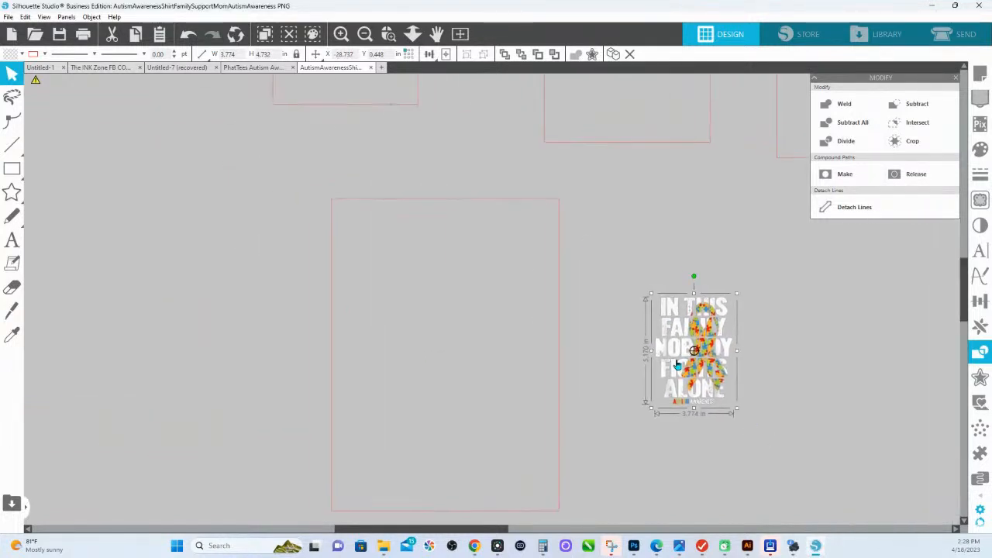
{"action": "left_click", "coordinate": [533, 205]}
{"action": "left_click", "coordinate": [530, 201]}
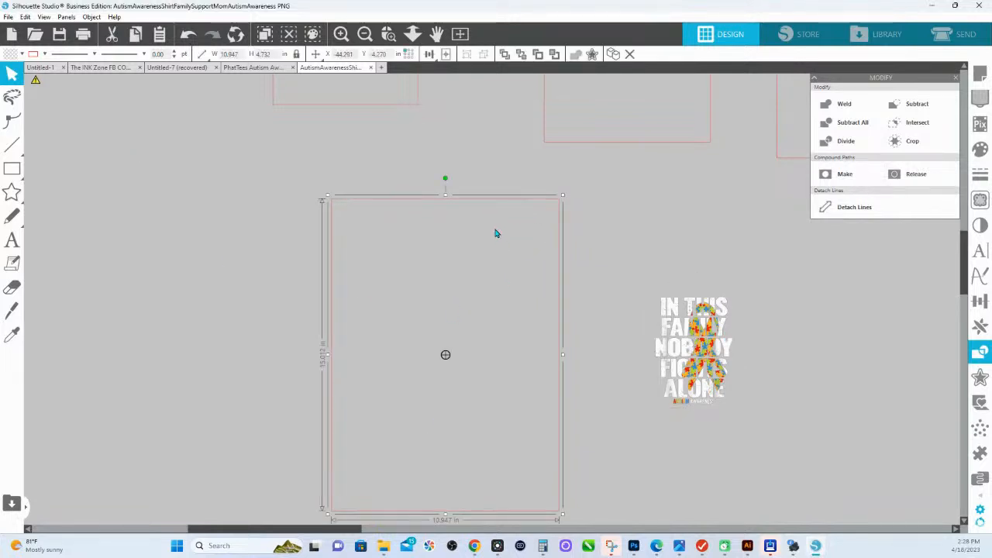
{"action": "key", "text": "Delete"}
Draw a tall rectangle about 5.17 in wide and 15.06 in tall beside the cropped design
{"action": "left_click", "coordinate": [12, 168]}
{"action": "left_click_drag", "start_coordinate": [489, 197], "coordinate": [603, 476]}
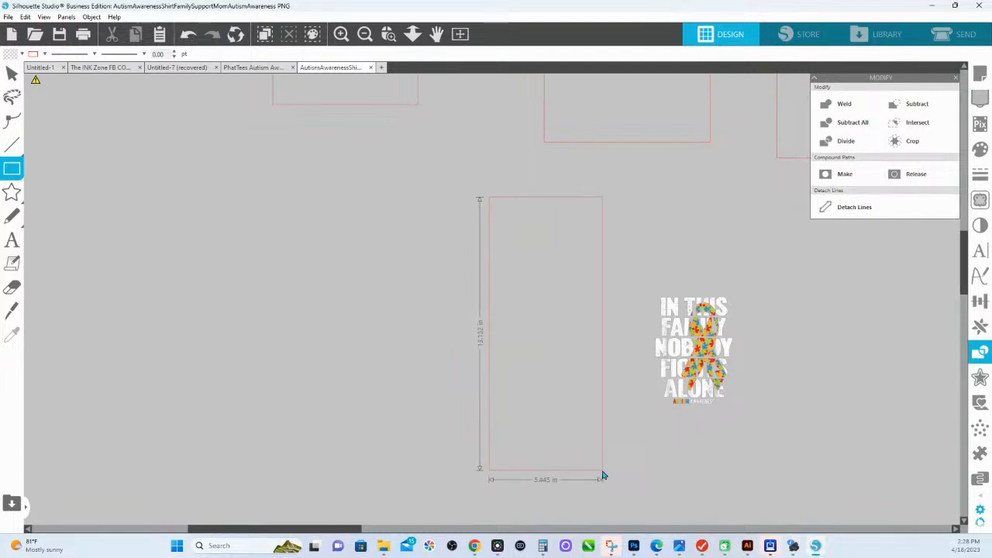
{"action": "left_click_drag", "start_coordinate": [604, 476], "coordinate": [604, 477]}
{"action": "left_click_drag", "start_coordinate": [604, 476], "coordinate": [604, 476]}
{"action": "left_click_drag", "start_coordinate": [604, 476], "coordinate": [597, 515]}
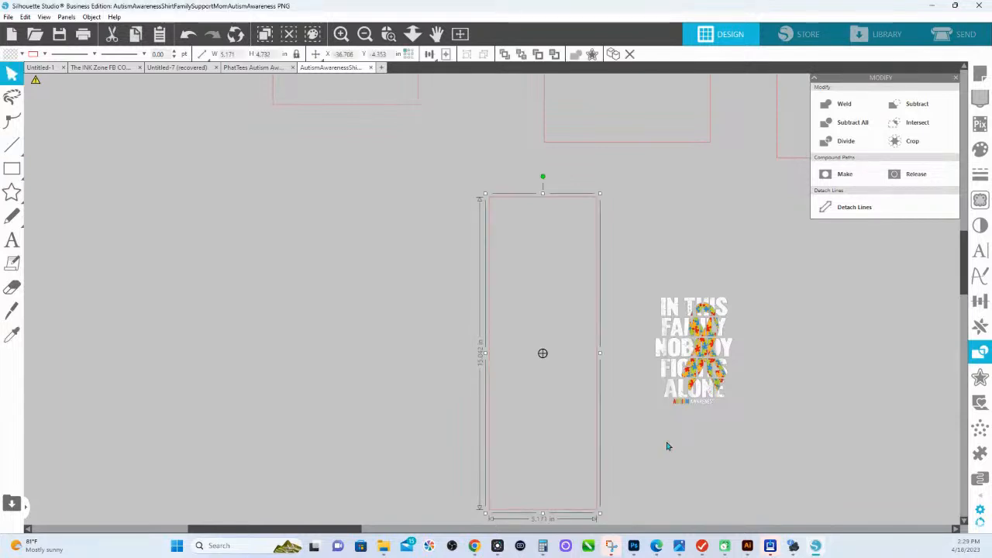
Move the cropped design into the tall rectangle's upper-left corner and resize it to about 3.45 in wide and 4.73 in tall
{"action": "left_click", "coordinate": [714, 314]}
{"action": "left_click_drag", "start_coordinate": [714, 314], "coordinate": [545, 215]}
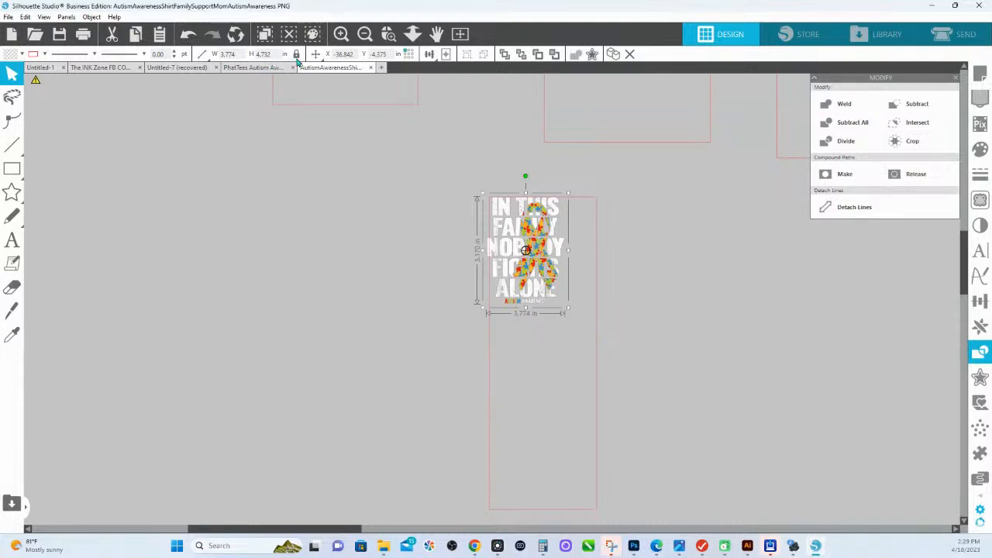
{"action": "left_click", "coordinate": [264, 55]}
{"action": "key", "text": "Return"}
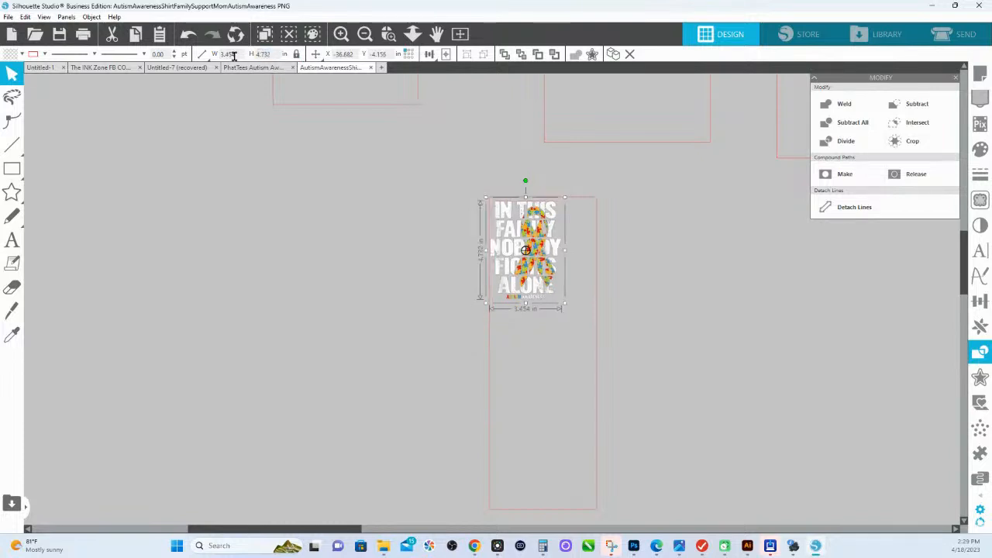
{"action": "left_click", "coordinate": [252, 54]}
{"action": "key", "text": "Return"}
{"action": "left_click", "coordinate": [703, 313]}
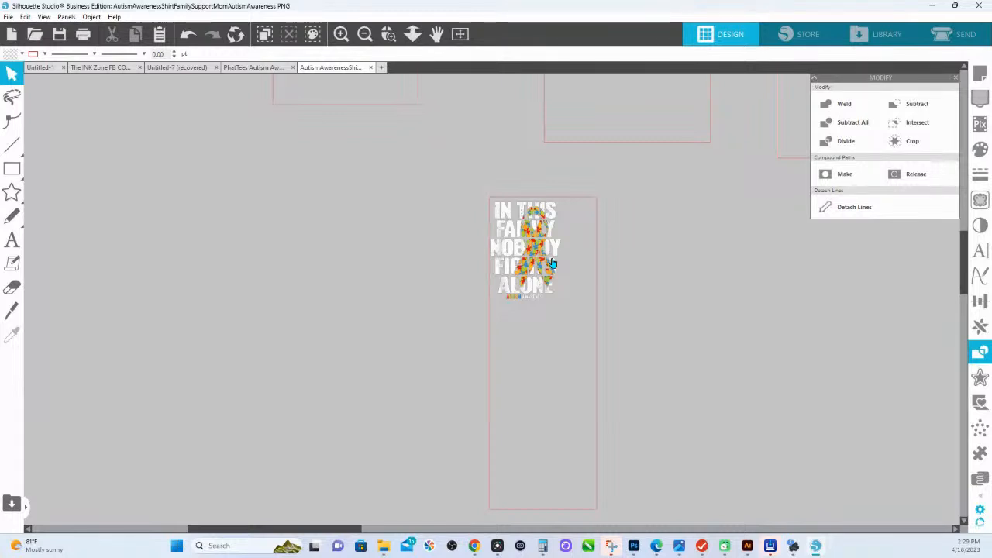
Enlarge the design to match the tall rectangle's height, about 11.02 in wide and 15.10 in tall
{"action": "scroll", "coordinate": [552, 264], "scroll_direction": "down", "scroll_amount": 3}
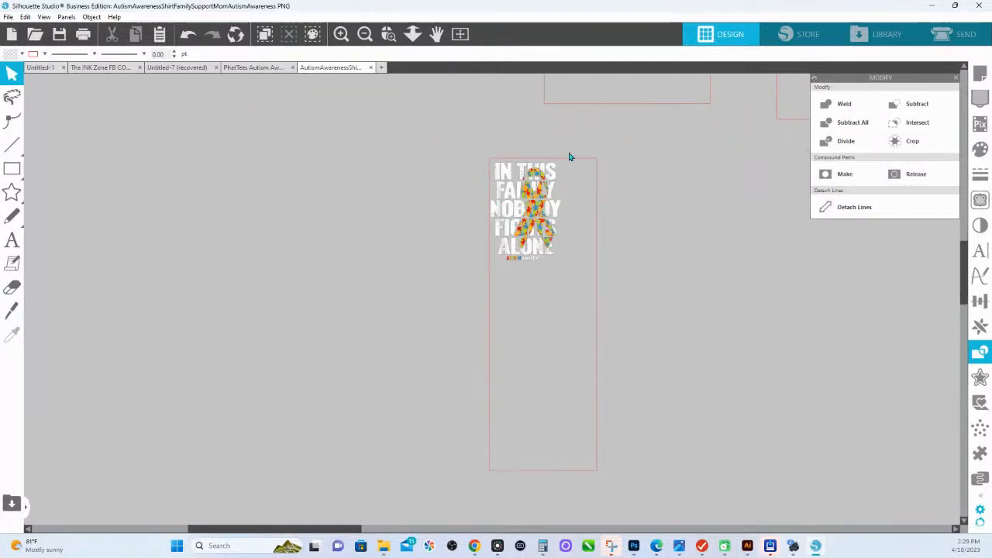
{"action": "left_click", "coordinate": [547, 201]}
{"action": "left_click_drag", "start_coordinate": [563, 265], "coordinate": [687, 504]}
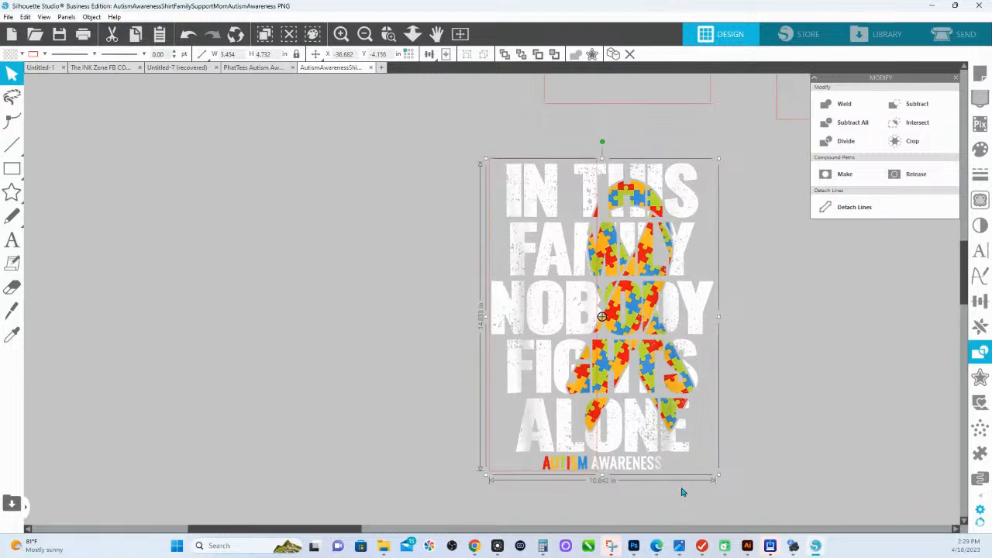
{"action": "left_click_drag", "start_coordinate": [485, 159], "coordinate": [480, 155]}
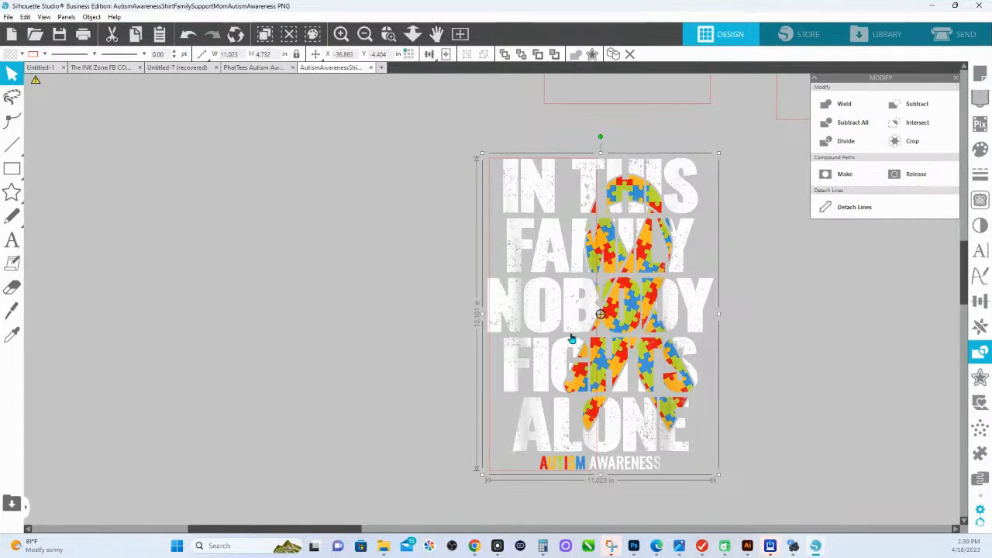
Copy the enlarged design onto the largest upper rectangle and scale the copy to fit, about 8.89 in wide and 12.18 in tall
{"action": "scroll", "coordinate": [540, 270], "scroll_direction": "up", "scroll_amount": 1}
{"action": "left_click", "coordinate": [412, 34]}
{"action": "left_click_drag", "start_coordinate": [459, 291], "coordinate": [460, 243]}
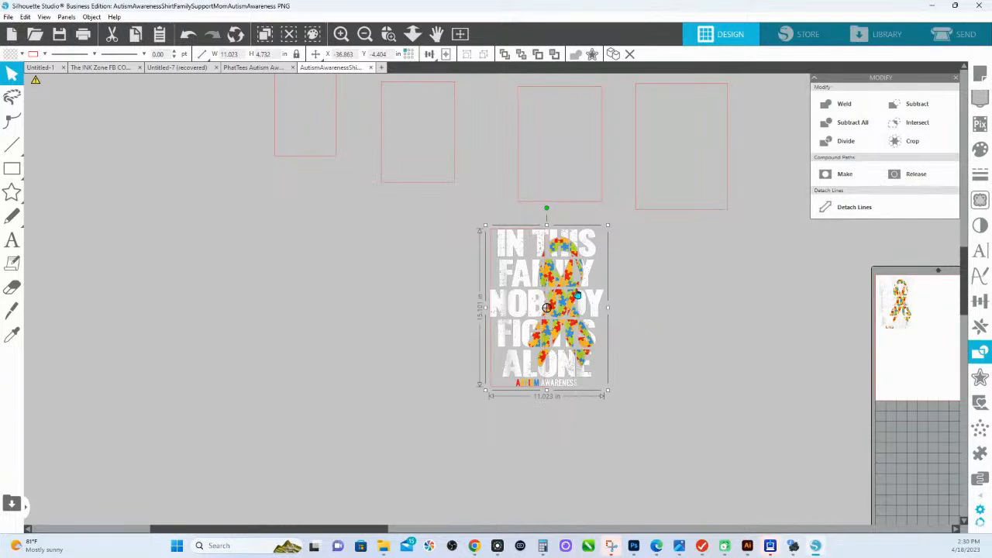
{"action": "left_click_drag", "start_coordinate": [565, 298], "coordinate": [710, 154]}
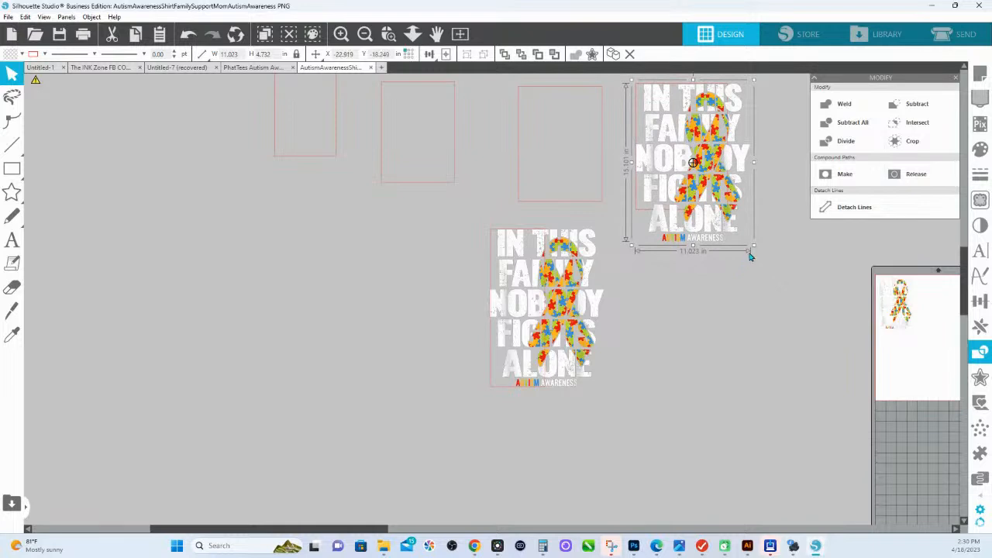
{"action": "left_click_drag", "start_coordinate": [751, 246], "coordinate": [737, 218]}
Copy the design into the three remaining smaller rectangles, scaling each to fit, from about 8.01 in down to 5.92 in wide
{"action": "left_click_drag", "start_coordinate": [719, 177], "coordinate": [604, 180]}
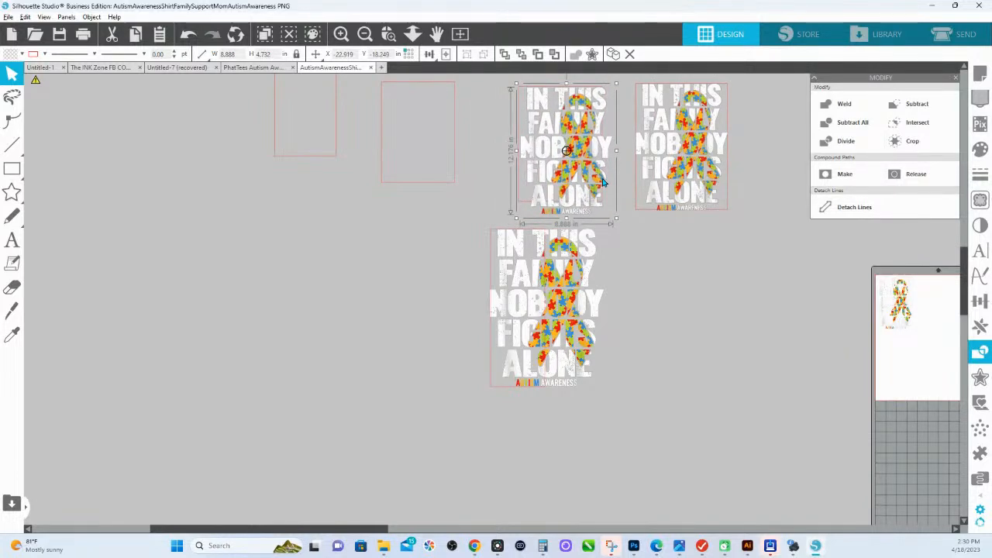
{"action": "left_click_drag", "start_coordinate": [618, 221], "coordinate": [608, 208]}
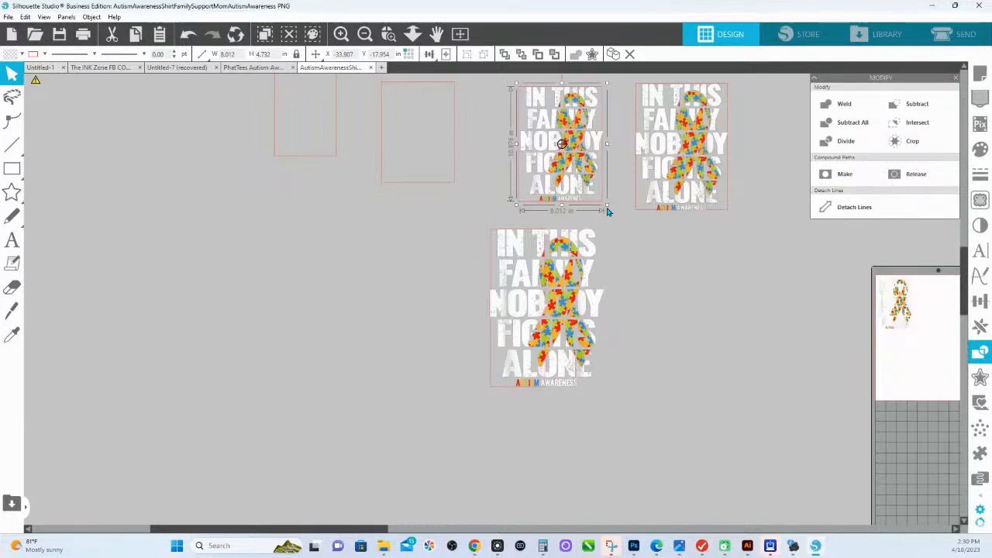
{"action": "left_click_drag", "start_coordinate": [566, 160], "coordinate": [435, 144]}
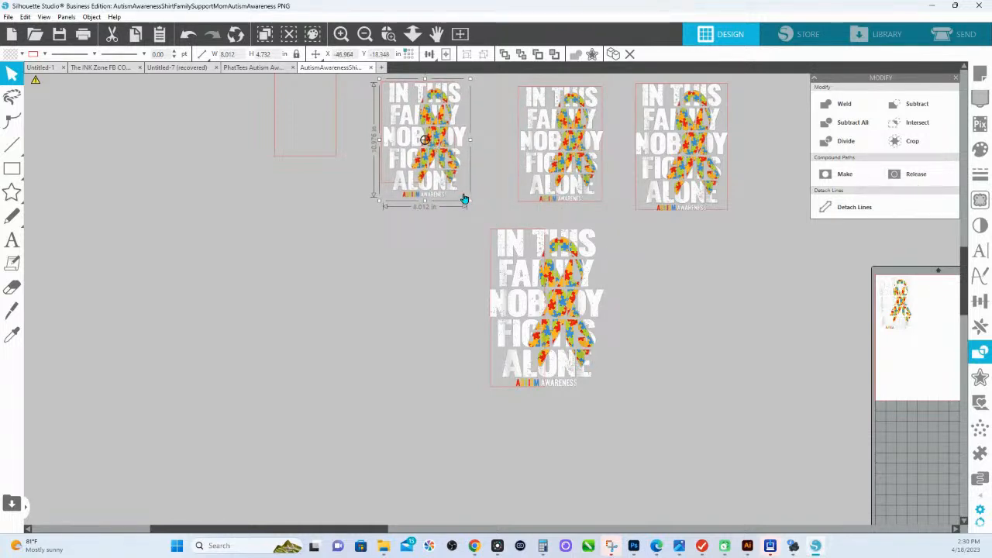
{"action": "left_click_drag", "start_coordinate": [469, 202], "coordinate": [335, 215]}
{"action": "mouse_move", "coordinate": [379, 288]}
{"action": "left_mouse_down"}
{"action": "mouse_move", "coordinate": [356, 272]}
{"action": "mouse_move", "coordinate": [360, 282]}
{"action": "left_mouse_up"}
{"action": "scroll", "coordinate": [697, 387], "scroll_direction": "right", "scroll_amount": 5}
{"action": "scroll", "coordinate": [697, 388], "scroll_direction": "down", "scroll_amount": 2}
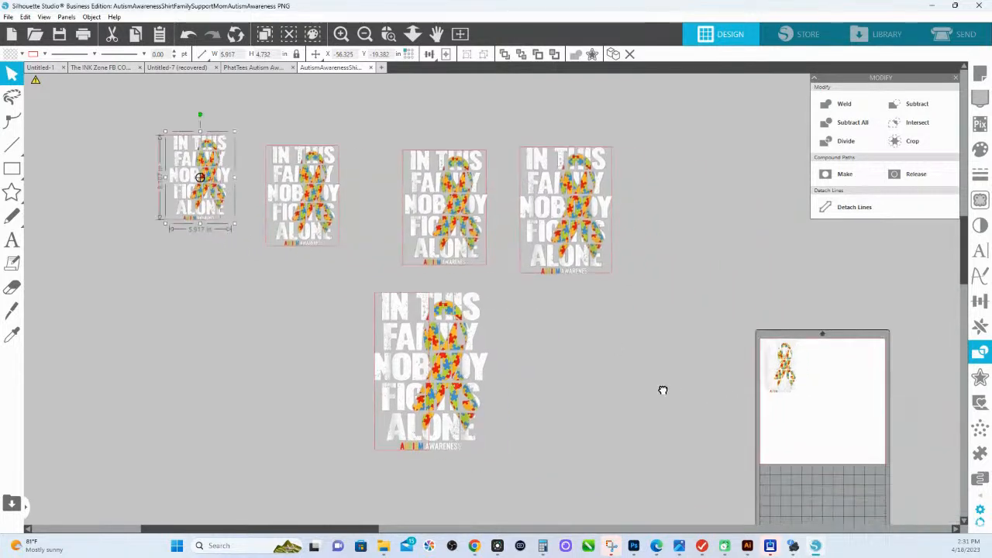
Move the small design off the mat into the empty space above it
{"action": "left_click_drag", "start_coordinate": [711, 365], "coordinate": [637, 130]}
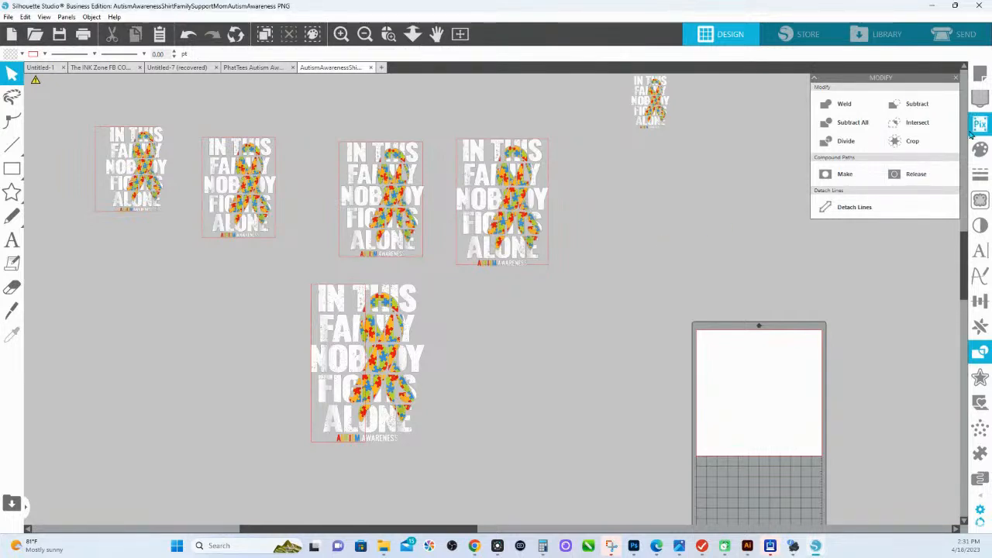
{"action": "scroll", "coordinate": [796, 241], "scroll_direction": "up", "scroll_amount": 1}
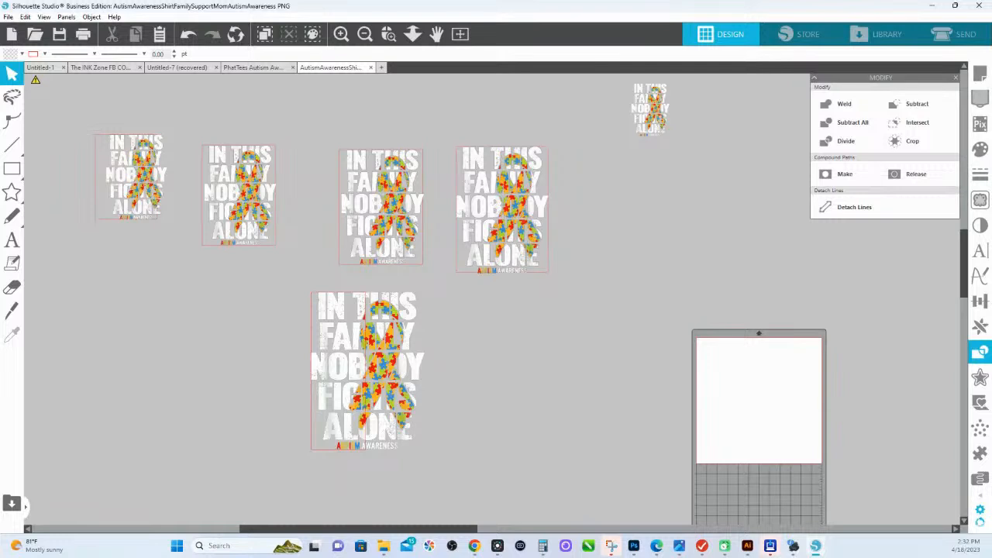
Set the page's machine to None and its media width to 22 in
{"action": "left_click", "coordinate": [977, 77]}
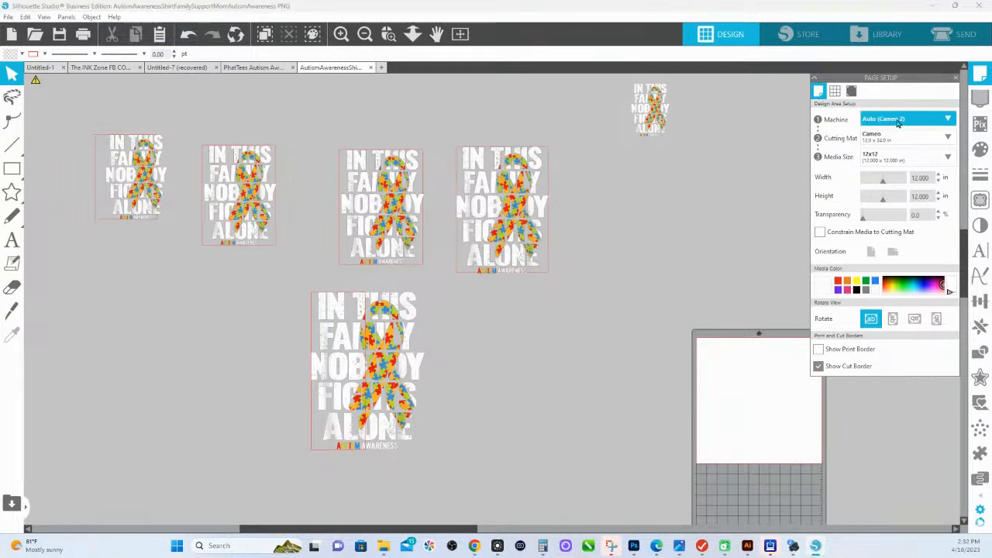
{"action": "left_click", "coordinate": [897, 121]}
{"action": "left_click", "coordinate": [888, 308]}
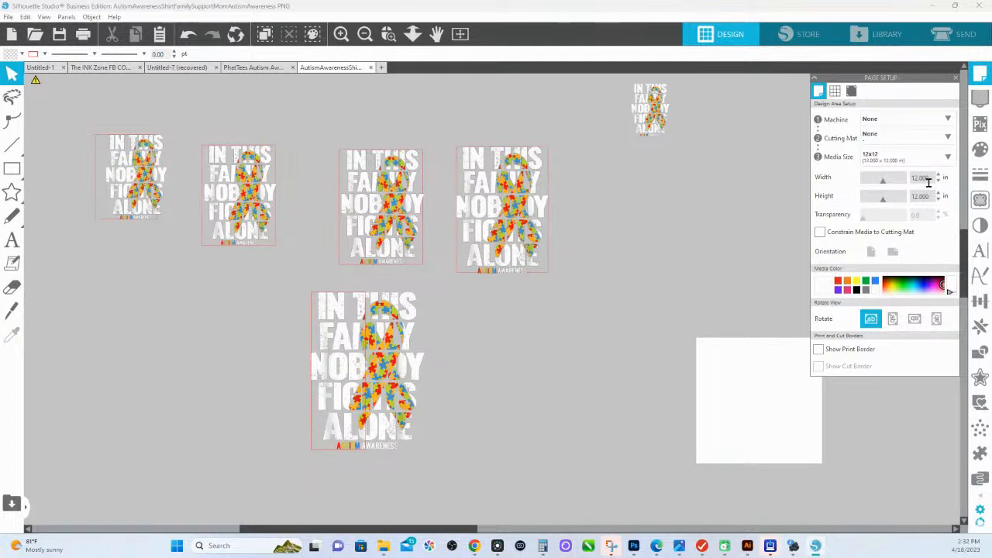
{"action": "left_click_drag", "start_coordinate": [932, 178], "coordinate": [878, 182]}
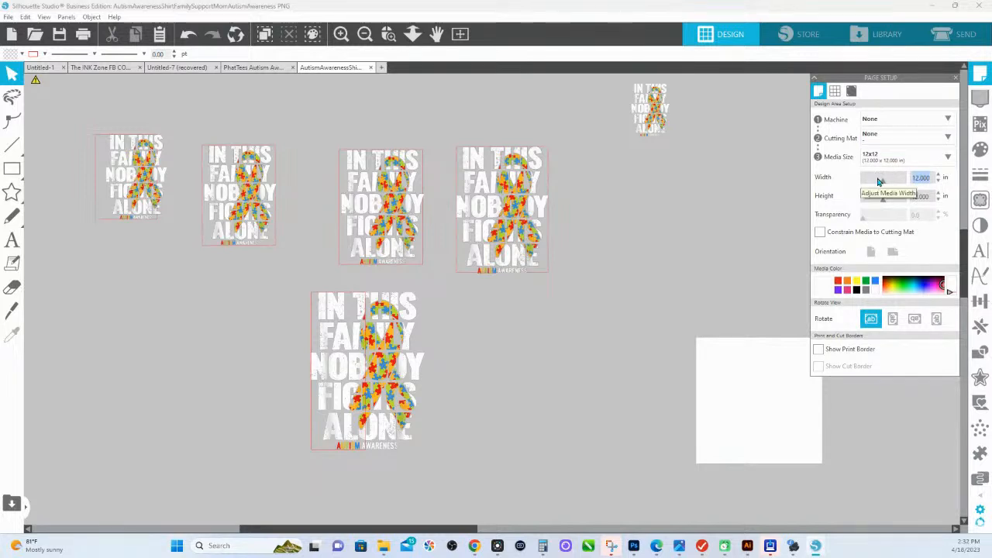
{"action": "type", "text": "22"}
{"action": "key", "text": "Return"}
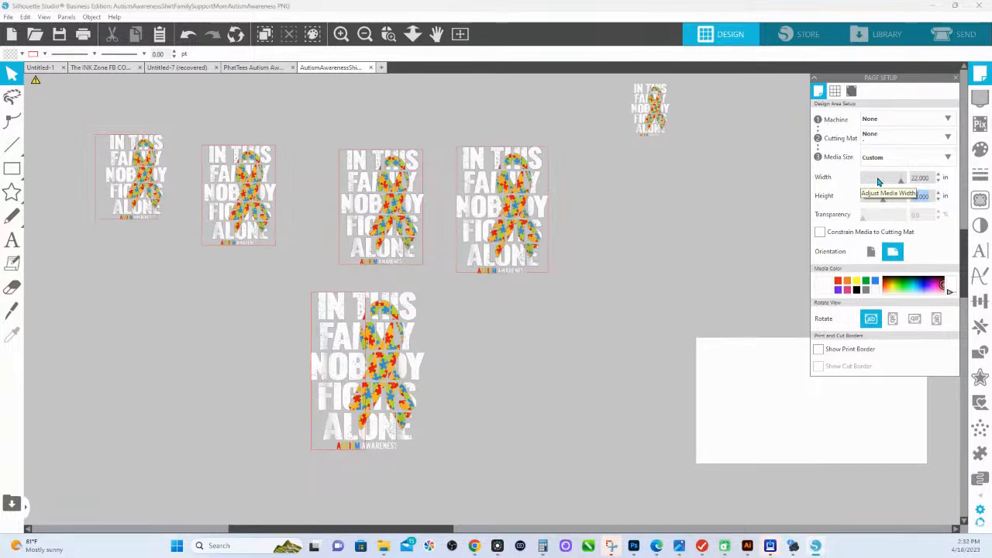
Set the media height to 107 in
{"action": "key", "text": "BackSpace"}
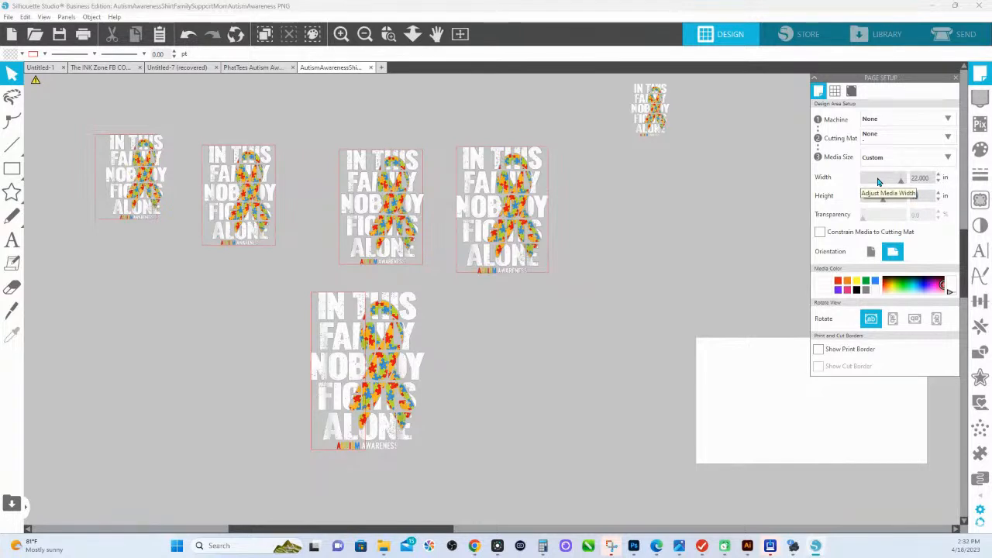
{"action": "type", "text": "17"}
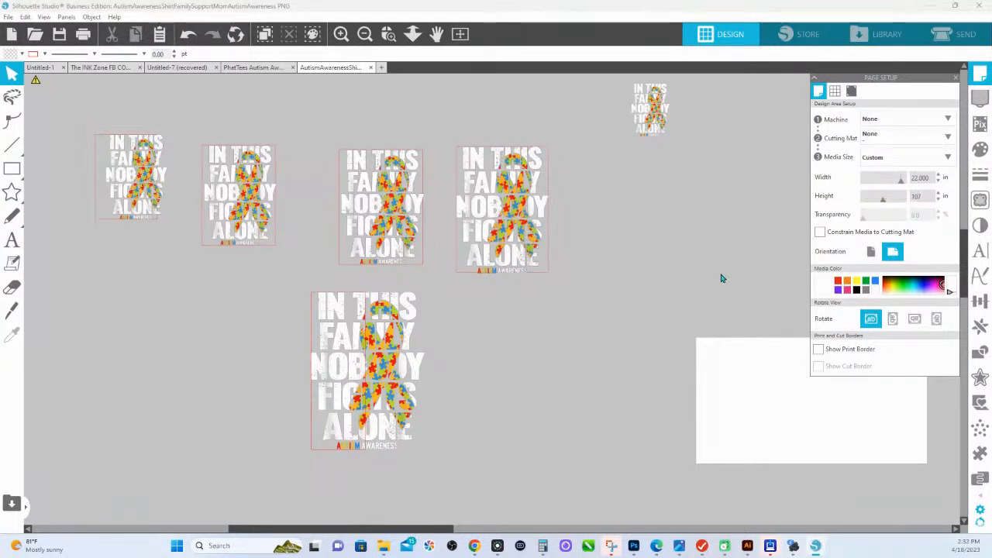
{"action": "key", "text": "Return"}
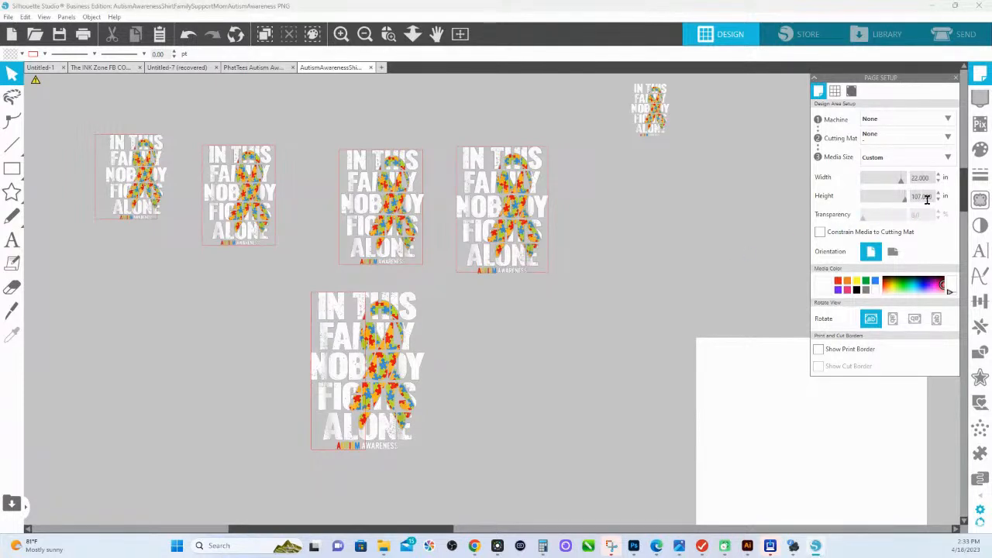
Set the media height to 12 in
{"action": "left_click_drag", "start_coordinate": [933, 196], "coordinate": [874, 196]}
{"action": "type", "text": "12"}
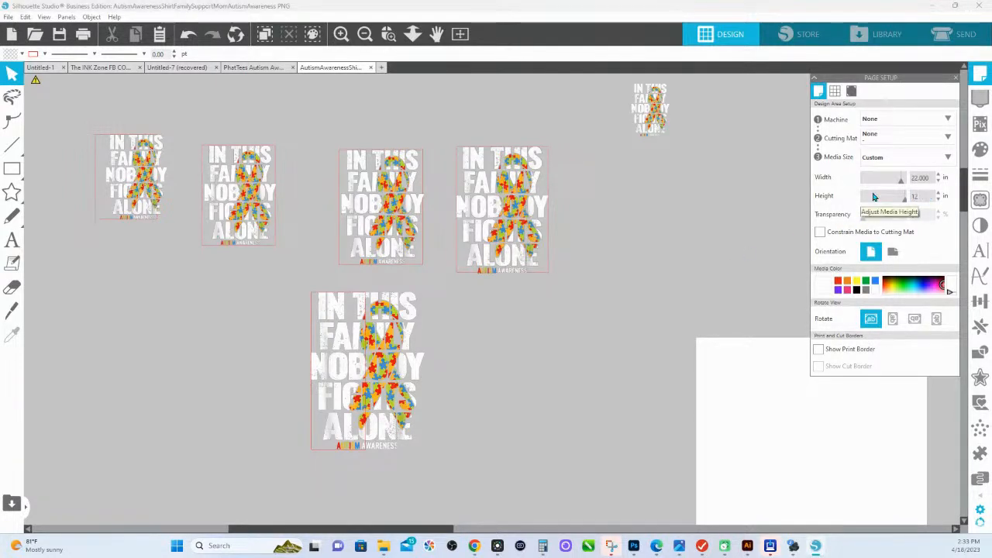
{"action": "key", "text": "Return"}
Move the 11.02 in wide design out of the tall rectangle onto the page's upper-left corner
{"action": "left_click", "coordinate": [408, 317]}
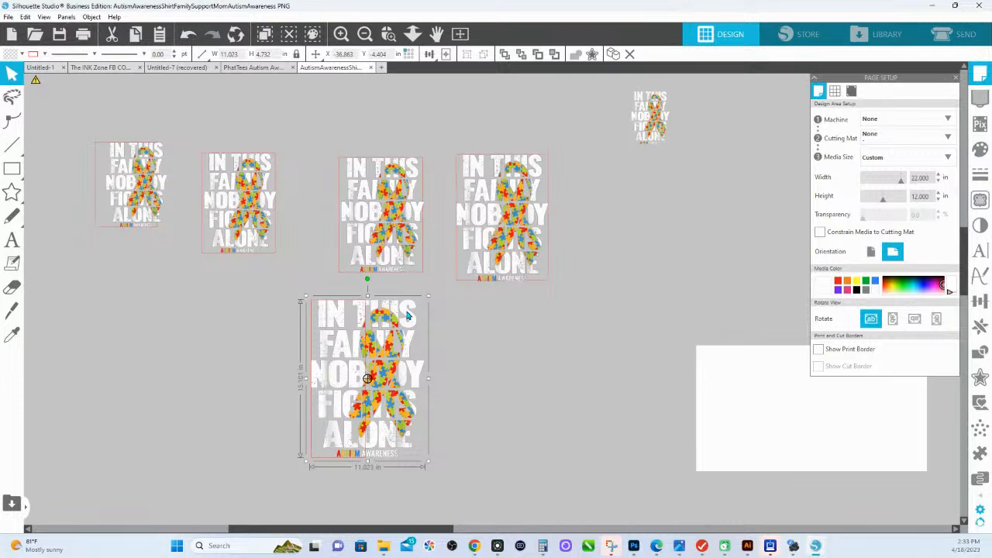
{"action": "left_click_drag", "start_coordinate": [412, 328], "coordinate": [796, 378]}
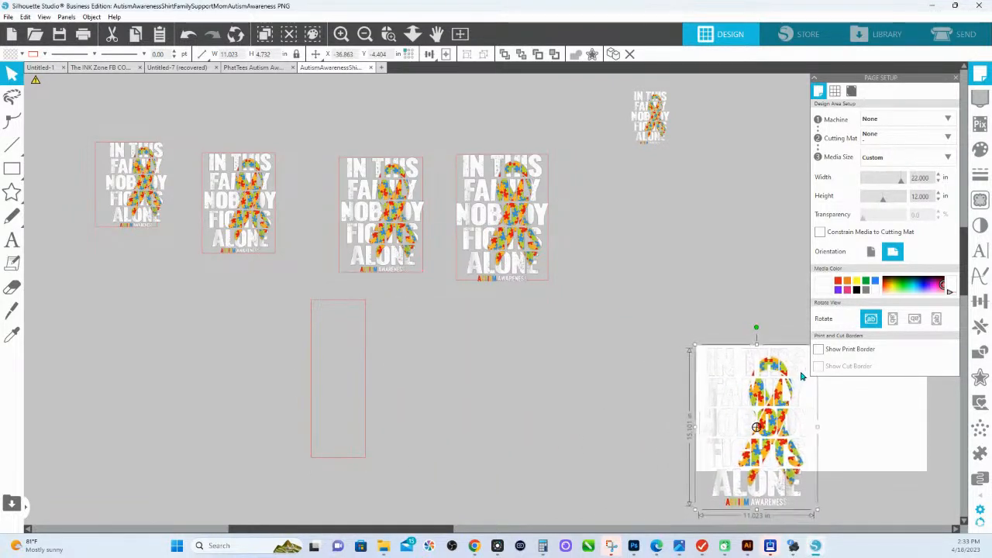
{"action": "left_click_drag", "start_coordinate": [615, 374], "coordinate": [436, 344]}
Place a copy of the 8.89 in design above the page and a second 11.02 in design beside the first on it
{"action": "left_click", "coordinate": [349, 189]}
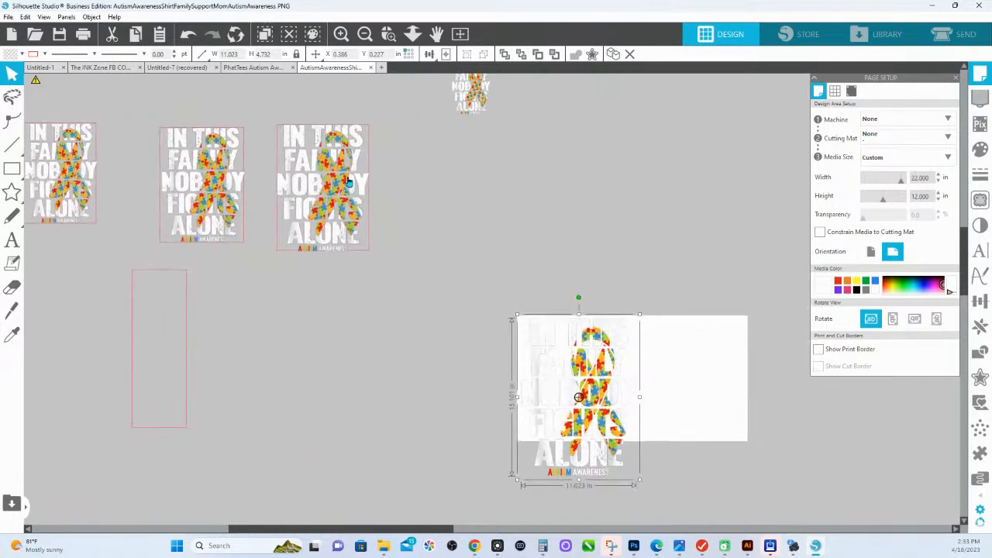
{"action": "left_click_drag", "start_coordinate": [360, 188], "coordinate": [735, 342]}
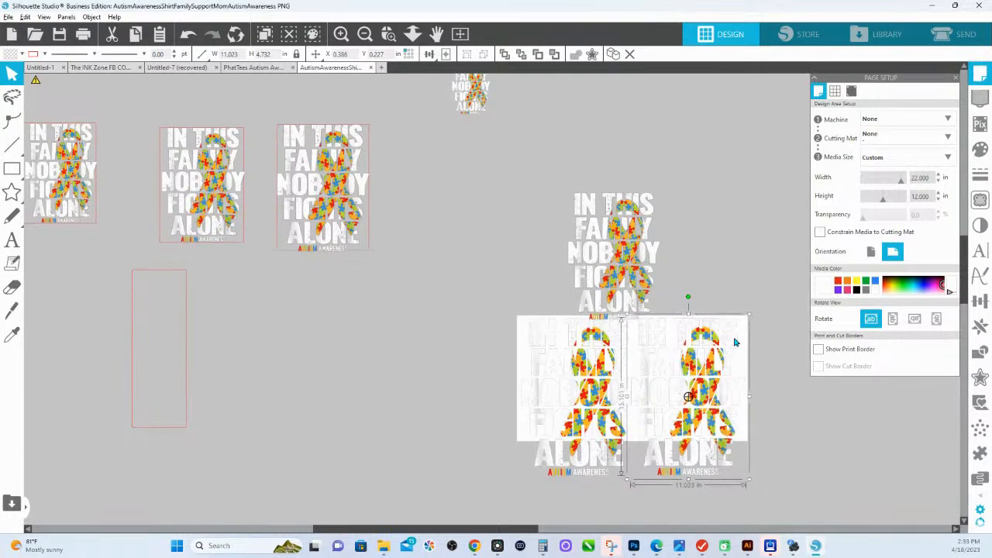
{"action": "left_click_drag", "start_coordinate": [611, 260], "coordinate": [585, 161]}
{"action": "left_click_drag", "start_coordinate": [696, 394], "coordinate": [698, 394]}
{"action": "left_click_drag", "start_coordinate": [547, 393], "coordinate": [543, 397]}
Check how the two large designs fit on the page and shift the first one flush with the page's left edge
{"action": "left_click", "coordinate": [517, 83]}
{"action": "left_click", "coordinate": [390, 35]}
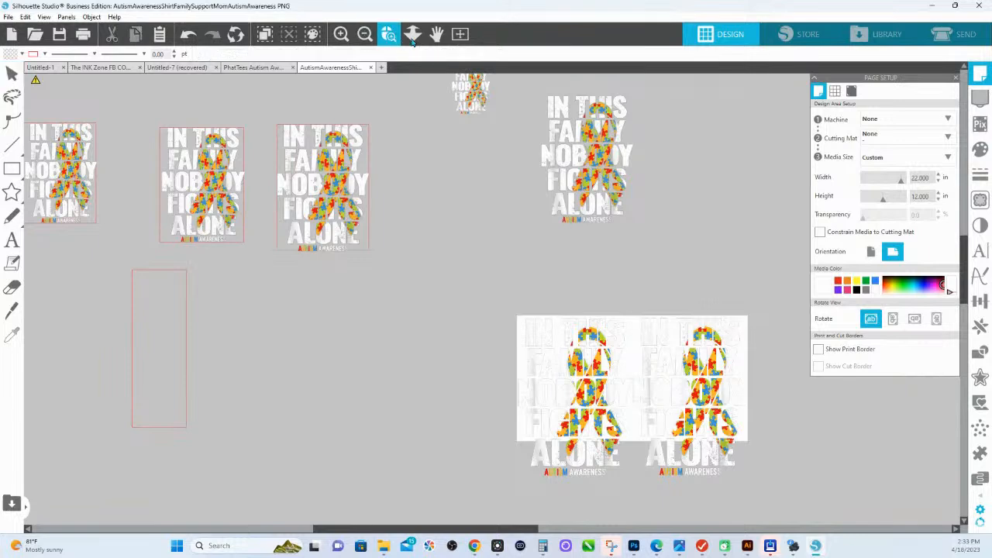
{"action": "left_click_drag", "start_coordinate": [544, 330], "coordinate": [722, 503]}
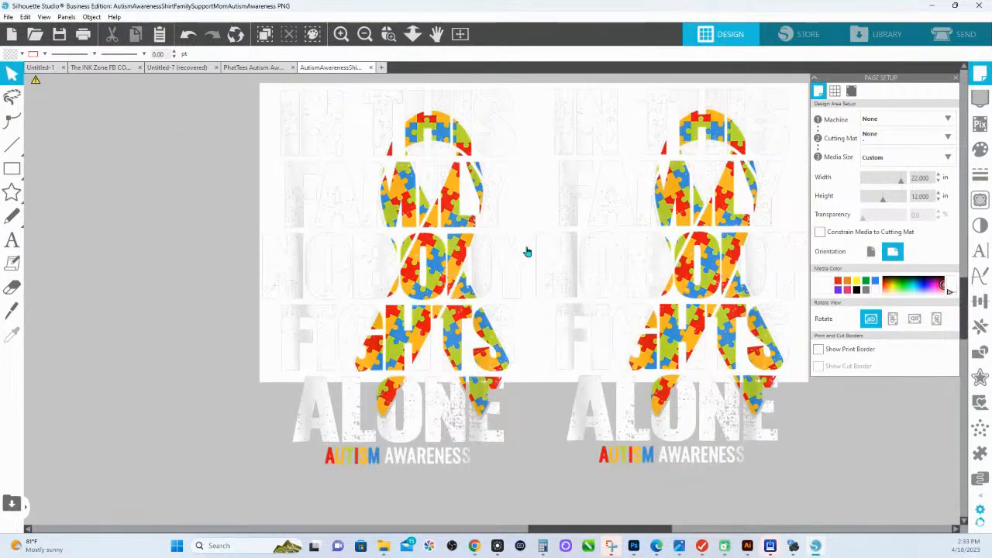
{"action": "left_click", "coordinate": [503, 260]}
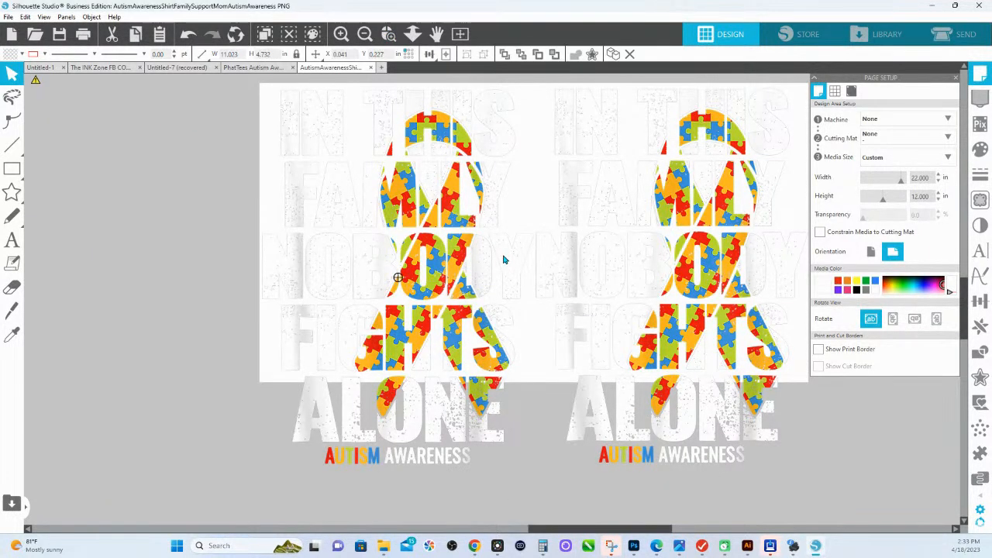
{"action": "left_click_drag", "start_coordinate": [561, 348], "coordinate": [490, 359]}
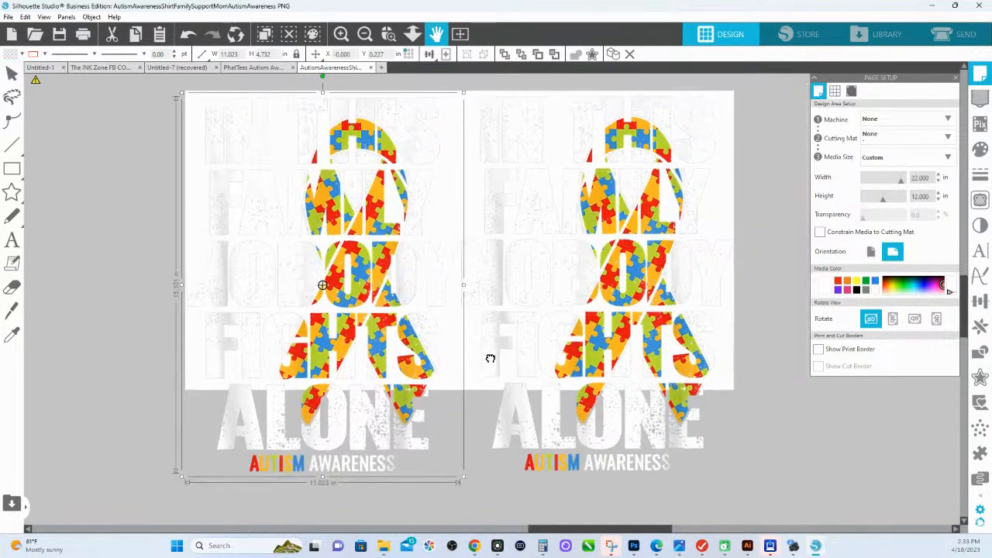
Move the second 11.02 in design off the page and put the 8.89 in wide copy in its place
{"action": "left_click", "coordinate": [413, 33]}
{"action": "left_click_drag", "start_coordinate": [424, 253], "coordinate": [489, 299]}
{"action": "scroll", "coordinate": [616, 295], "scroll_direction": "up", "scroll_amount": 2}
{"action": "left_click", "coordinate": [411, 36]}
{"action": "left_click", "coordinate": [572, 356]}
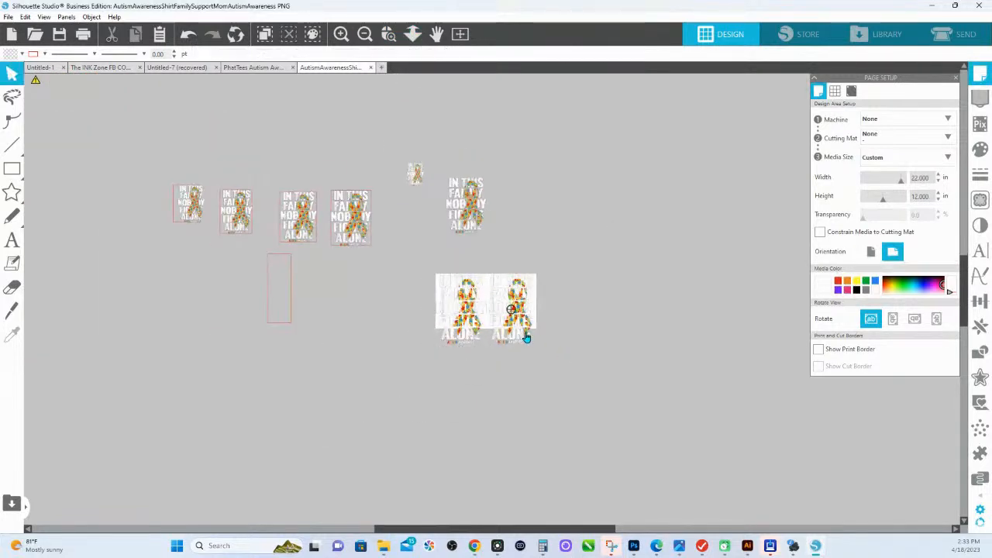
{"action": "left_click_drag", "start_coordinate": [527, 336], "coordinate": [389, 364]}
{"action": "left_click_drag", "start_coordinate": [474, 220], "coordinate": [521, 318]}
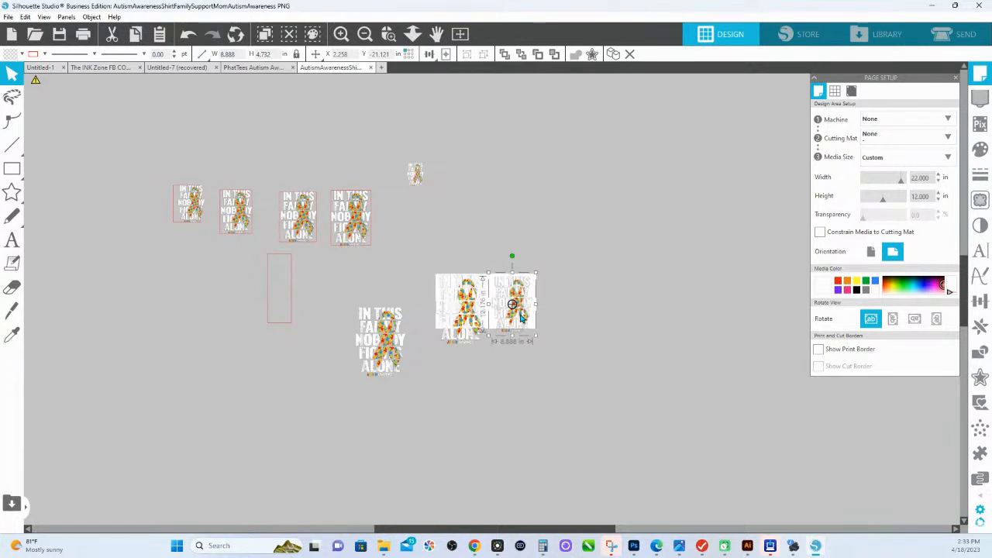
Scale the large design beside the page down to about 9.45 in wide and 12.95 in tall
{"action": "left_click", "coordinate": [449, 337]}
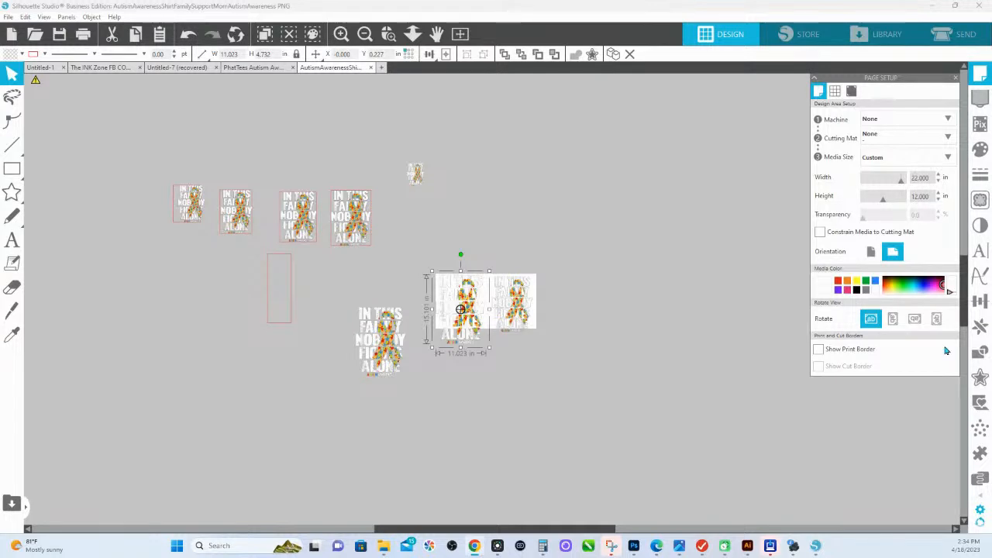
{"action": "left_click", "coordinate": [382, 338]}
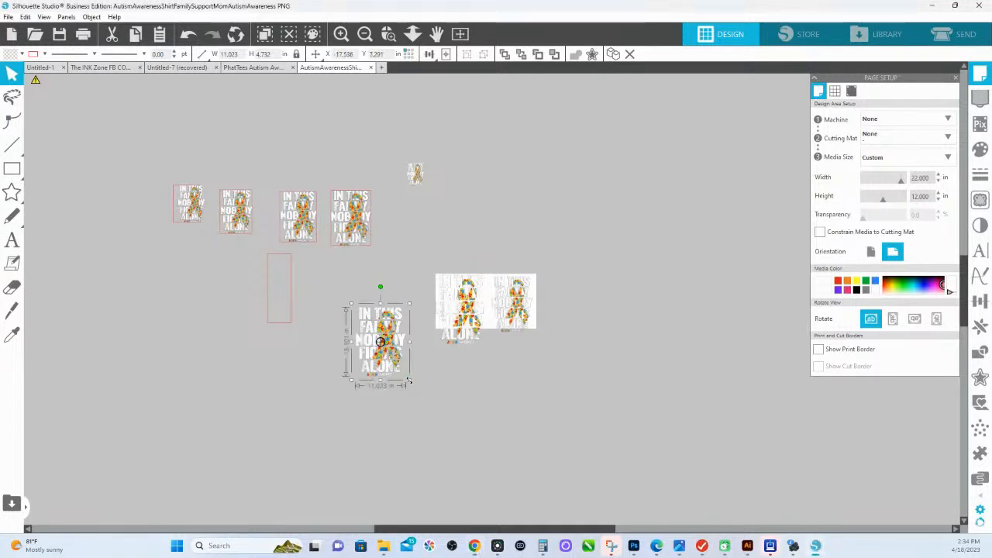
{"action": "left_click_drag", "start_coordinate": [408, 381], "coordinate": [403, 375]}
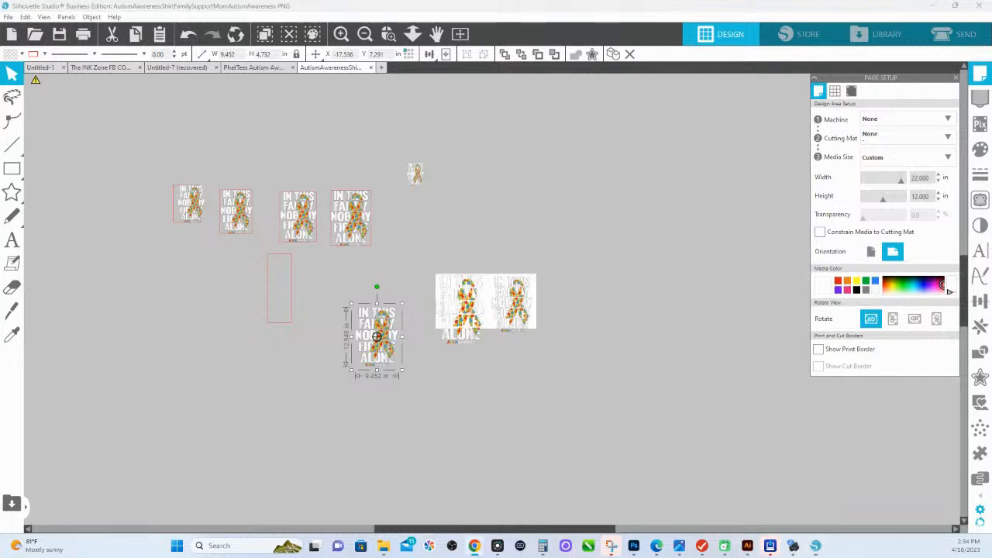
Scale the large design beside the page to about 9.64 in wide and 13.2 in tall
{"action": "left_click", "coordinate": [463, 338]}
{"action": "key", "text": "Tab"}
{"action": "left_click", "coordinate": [374, 356]}
{"action": "left_click_drag", "start_coordinate": [401, 371], "coordinate": [403, 376]}
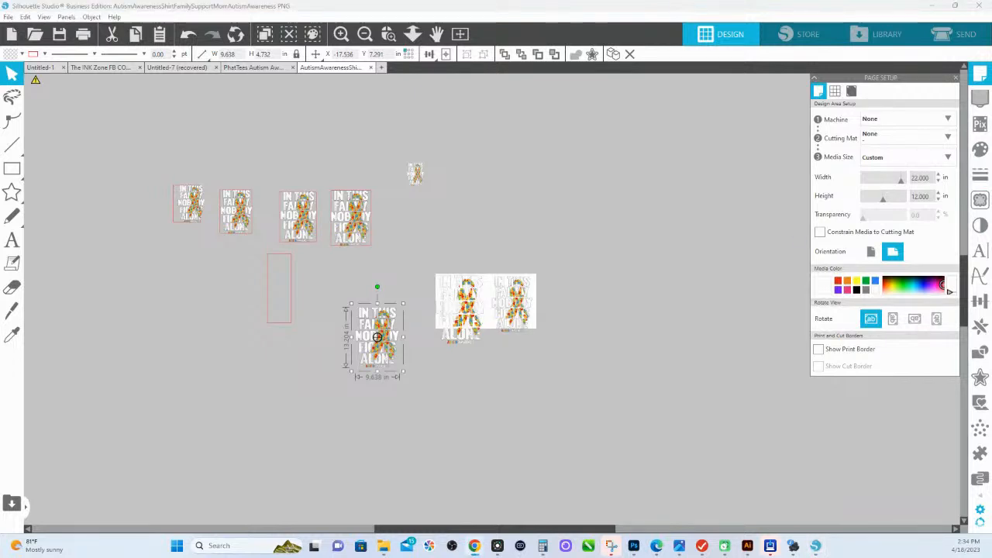
Duplicate the 11.02 in wide design on the page twice, stacking the copies directly below it in one column
{"action": "left_click", "coordinate": [471, 320]}
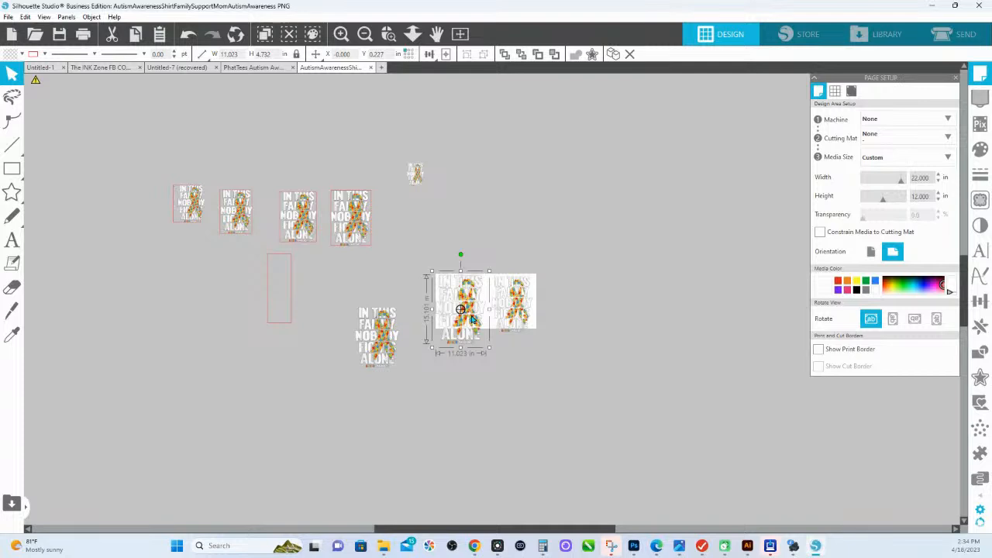
{"action": "key", "text": "i"}
{"action": "key", "text": "ctrl+Down"}
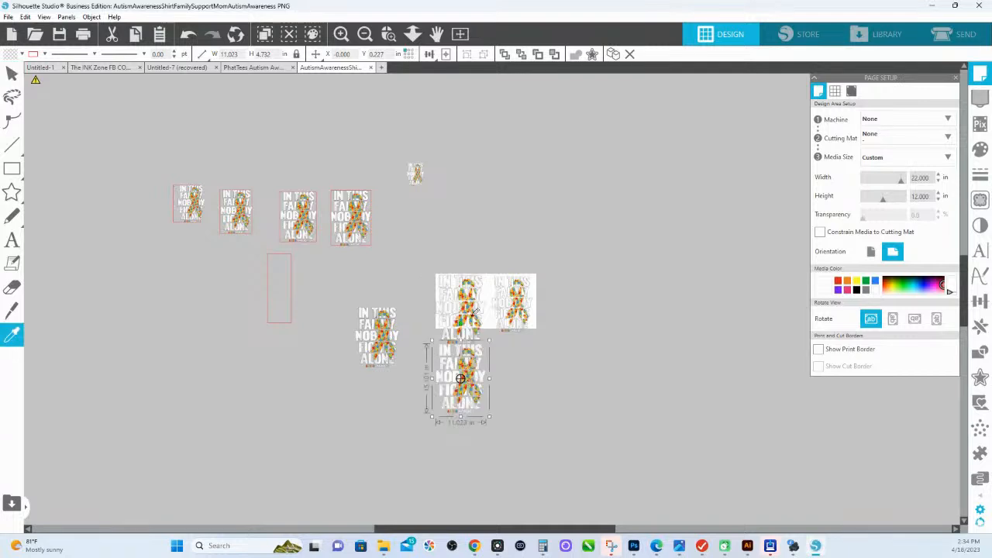
{"action": "key", "text": "ctrl+Down"}
{"action": "scroll", "coordinate": [498, 308], "scroll_direction": "down", "scroll_amount": 1}
{"action": "scroll", "coordinate": [497, 307], "scroll_direction": "down", "scroll_amount": 2}
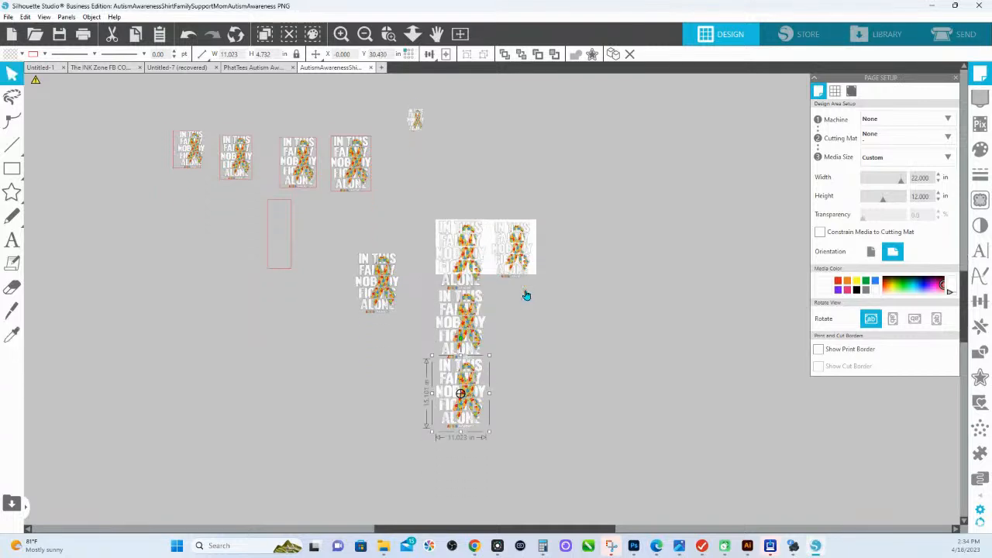
Place the 9.64 in wide design beside the 11.02 in one on the page and set the 8.89 in copy aside
{"action": "left_click_drag", "start_coordinate": [403, 269], "coordinate": [519, 229]}
{"action": "left_click", "coordinate": [802, 236]}
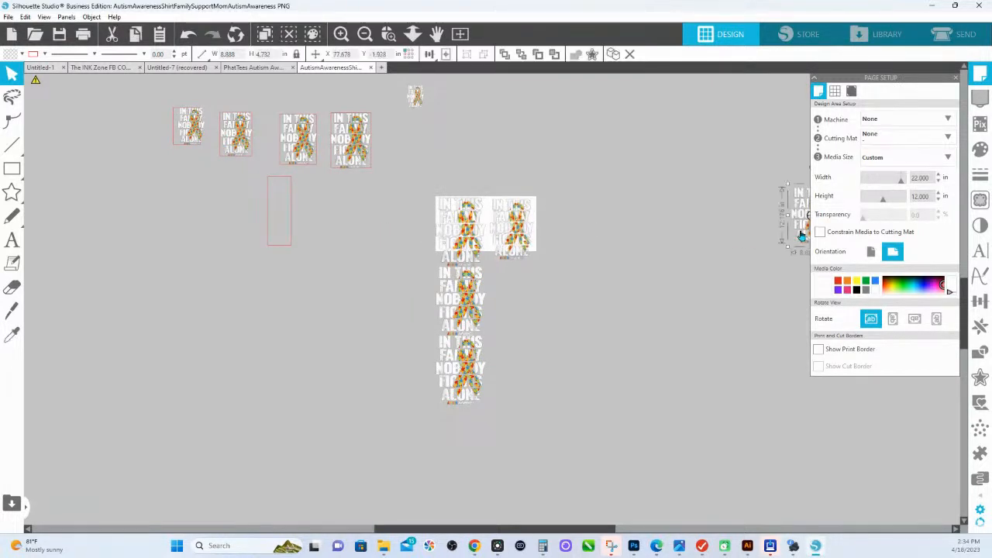
{"action": "left_click_drag", "start_coordinate": [802, 232], "coordinate": [748, 220]}
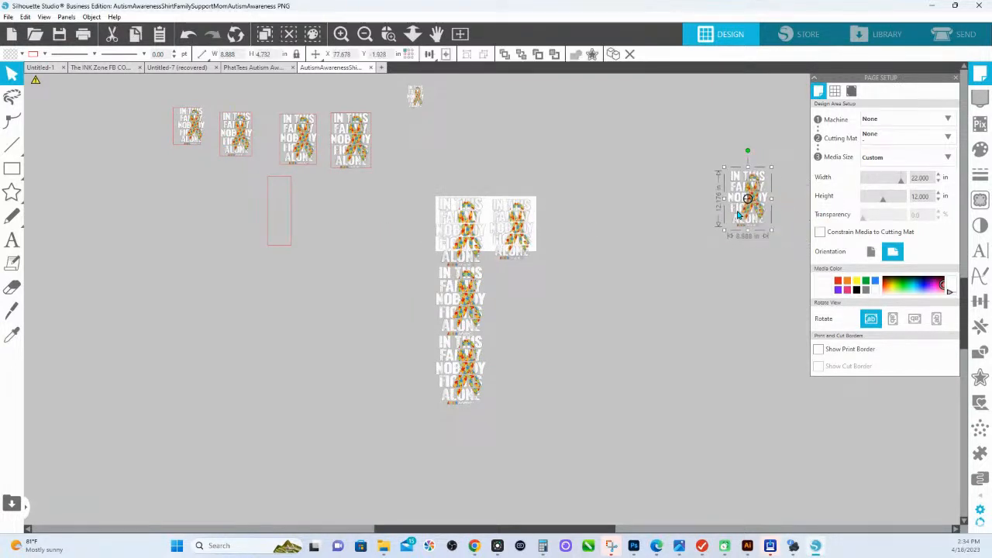
Duplicate the 9.64 in wide design five times, stacking the copies below it as the second column
{"action": "left_click", "coordinate": [526, 241]}
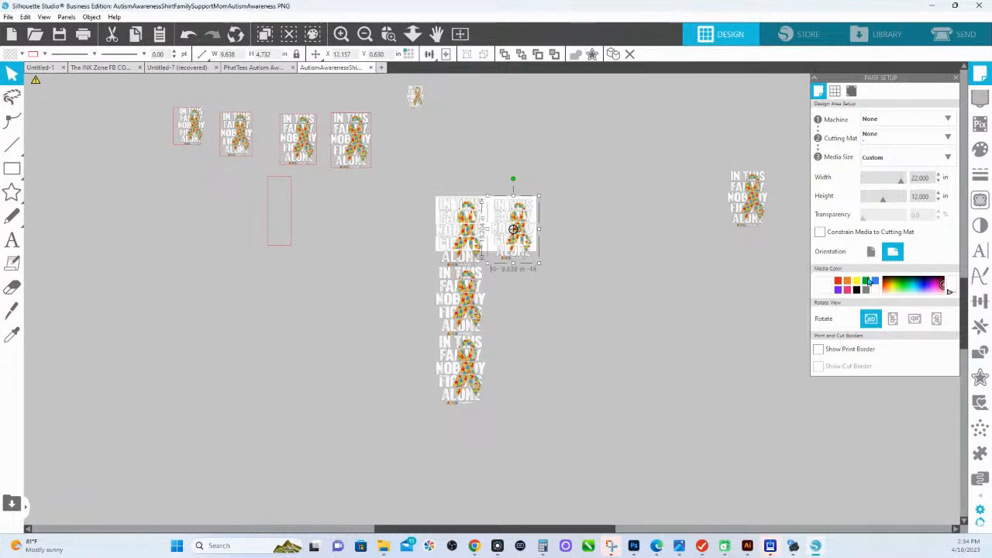
{"action": "left_click_drag", "start_coordinate": [514, 229], "coordinate": [513, 470]}
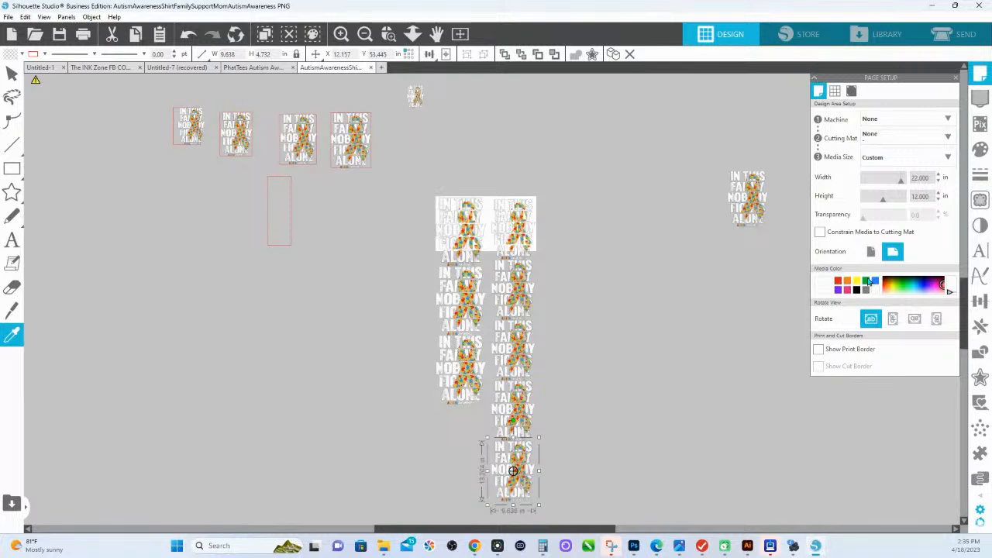
{"action": "key", "text": "ctrl+Down"}
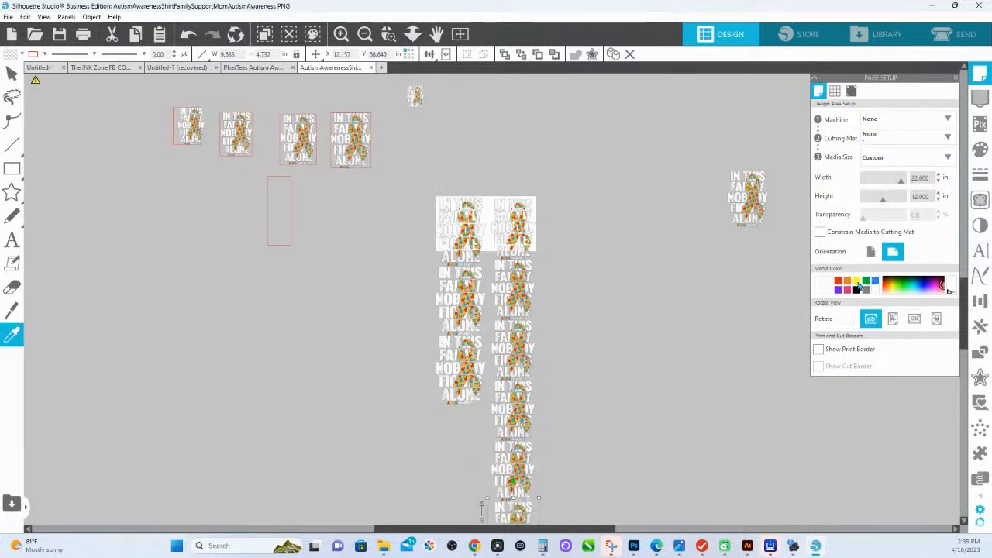
{"action": "scroll", "coordinate": [610, 299], "scroll_direction": "down", "scroll_amount": 3}
{"action": "scroll", "coordinate": [655, 290], "scroll_direction": "up", "scroll_amount": 2}
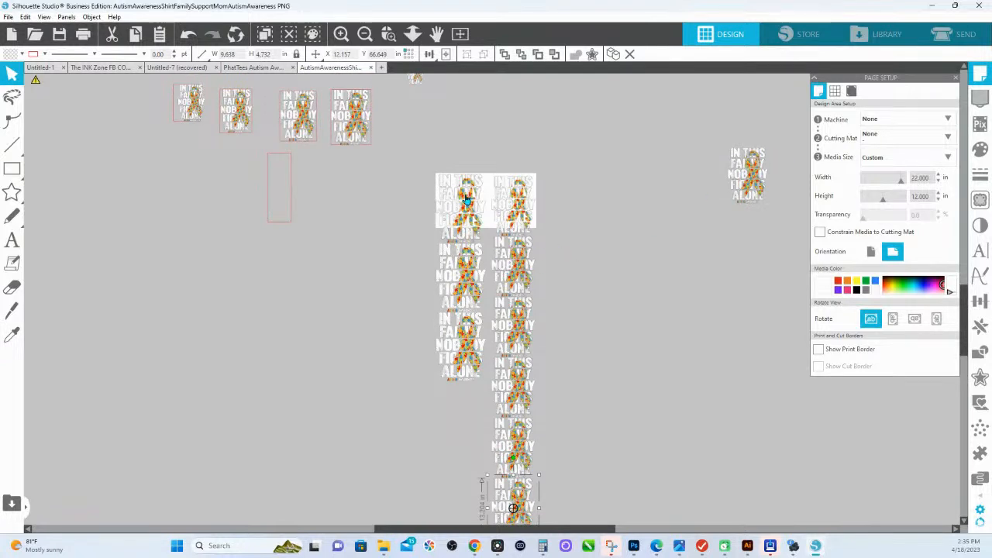
Stack two 8.89 in wide designs under the 11.02 in column and move the smallest rectangle's design below the second column
{"action": "left_click_drag", "start_coordinate": [758, 174], "coordinate": [491, 407]}
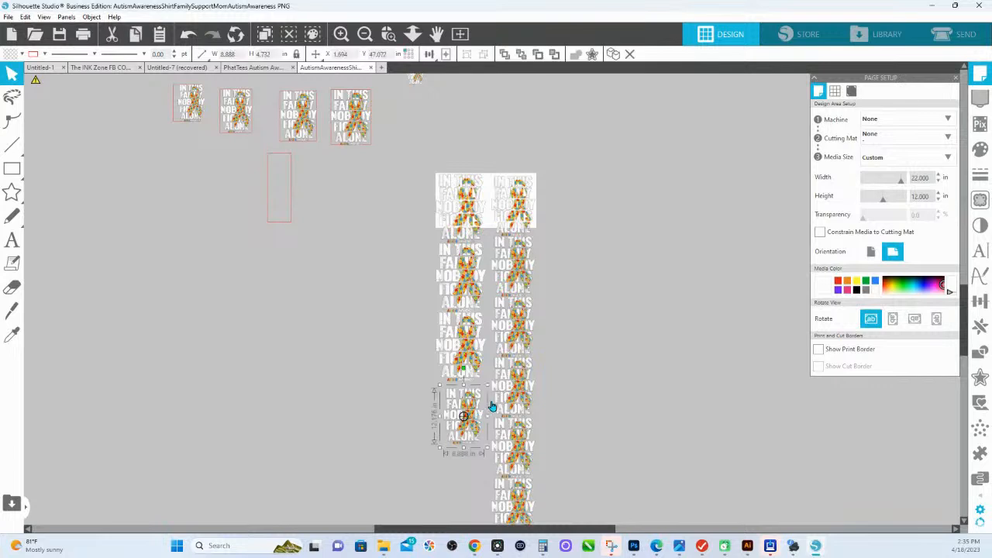
{"action": "scroll", "coordinate": [491, 406], "scroll_direction": "down", "scroll_amount": 4}
{"action": "left_click_drag", "start_coordinate": [470, 359], "coordinate": [468, 420]}
{"action": "scroll", "coordinate": [477, 345], "scroll_direction": "up", "scroll_amount": 4}
{"action": "scroll", "coordinate": [470, 337], "scroll_direction": "up", "scroll_amount": 4}
{"action": "scroll", "coordinate": [471, 337], "scroll_direction": "down", "scroll_amount": 3}
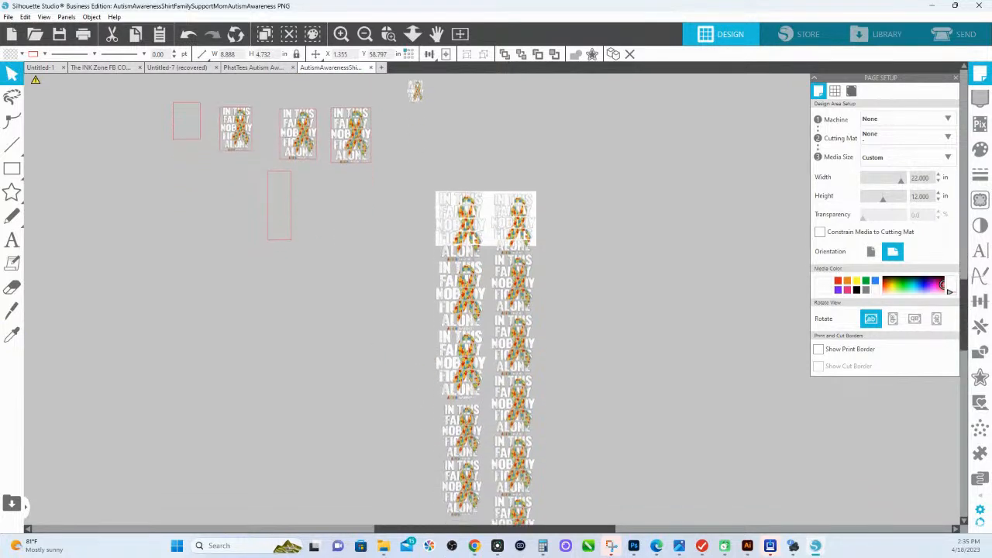
{"action": "scroll", "coordinate": [347, 300], "scroll_direction": "down", "scroll_amount": 5}
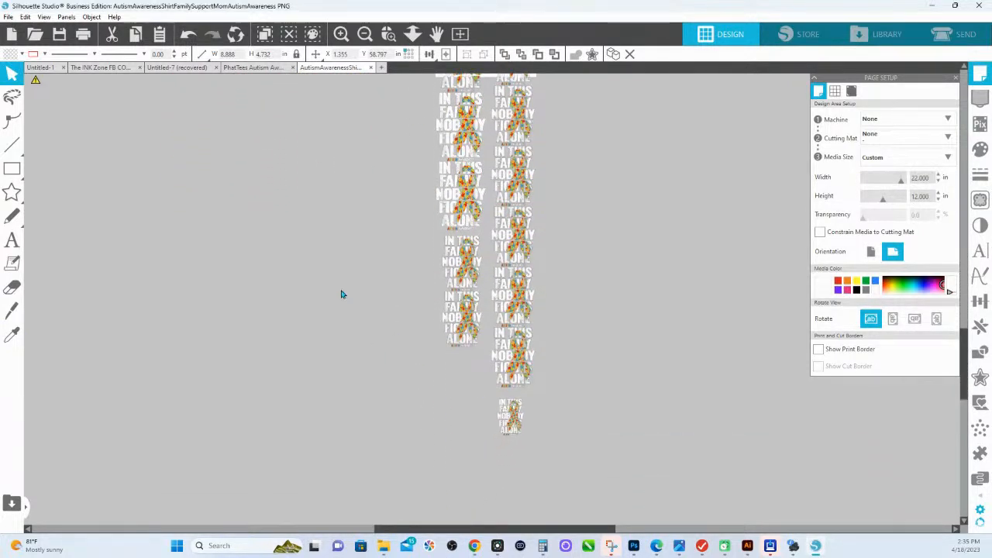
Move the 6.96 in and 8.01 in wide designs out of their reference rectangles down beside the end of the first column
{"action": "scroll", "coordinate": [347, 300], "scroll_direction": "up", "scroll_amount": 10}
{"action": "left_click", "coordinate": [239, 214]}
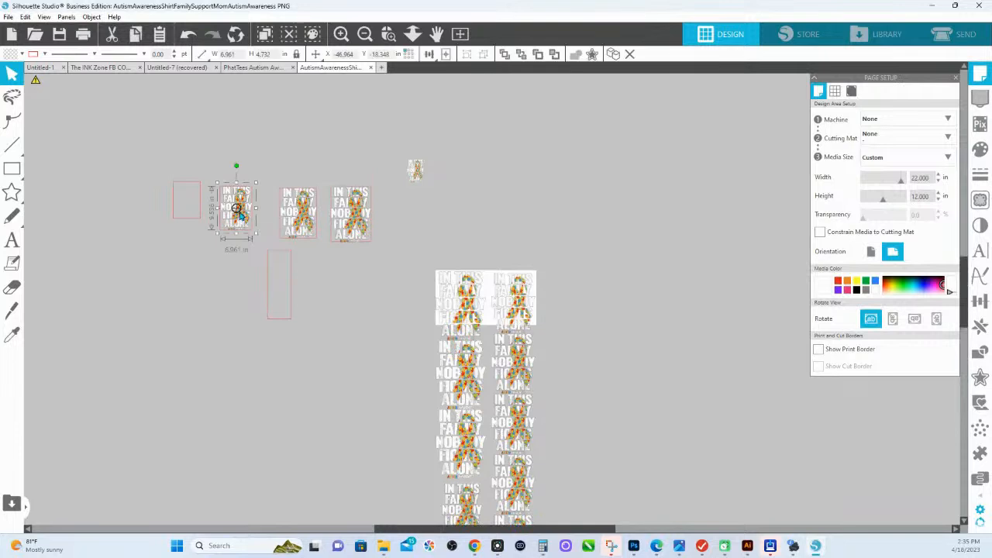
{"action": "left_click", "coordinate": [295, 211], "text": "shift"}
{"action": "left_click_drag", "start_coordinate": [296, 211], "coordinate": [432, 521]}
{"action": "scroll", "coordinate": [449, 454], "scroll_direction": "down", "scroll_amount": 5}
{"action": "scroll", "coordinate": [434, 415], "scroll_direction": "down", "scroll_amount": 5}
{"action": "left_click", "coordinate": [373, 201]}
{"action": "scroll", "coordinate": [418, 206], "scroll_direction": "down", "scroll_amount": 4}
{"action": "left_click", "coordinate": [371, 150]}
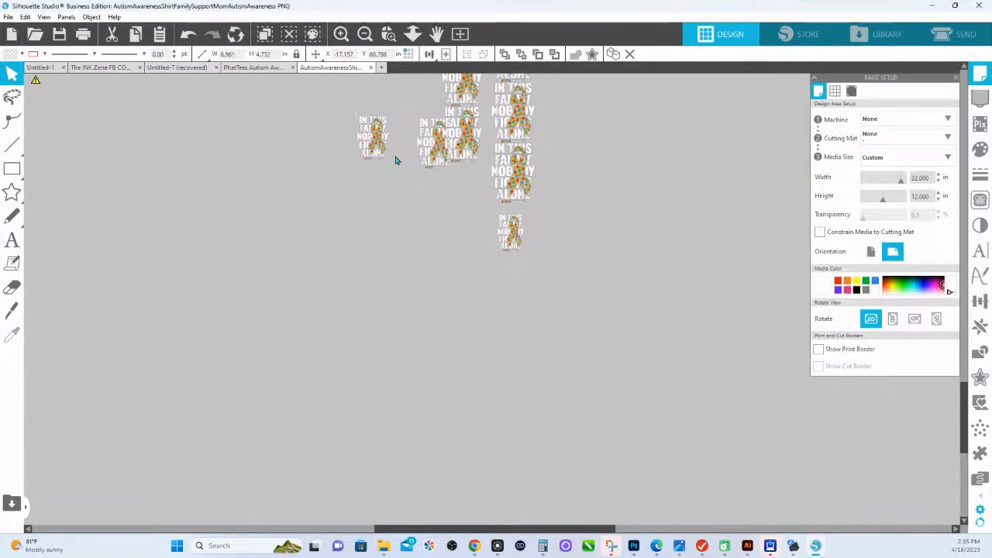
Stack two 6.96 in wide designs under the first column and four 8.01 in wide designs across the ends of both columns
{"action": "left_click_drag", "start_coordinate": [377, 147], "coordinate": [468, 200]}
{"action": "left_click_drag", "start_coordinate": [440, 151], "coordinate": [466, 286]}
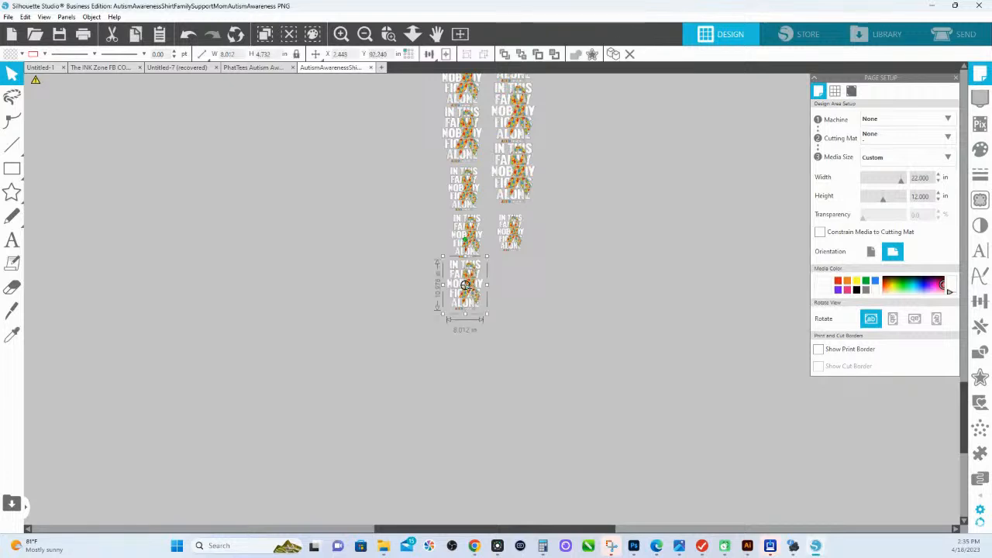
{"action": "left_click_drag", "start_coordinate": [481, 278], "coordinate": [521, 331]}
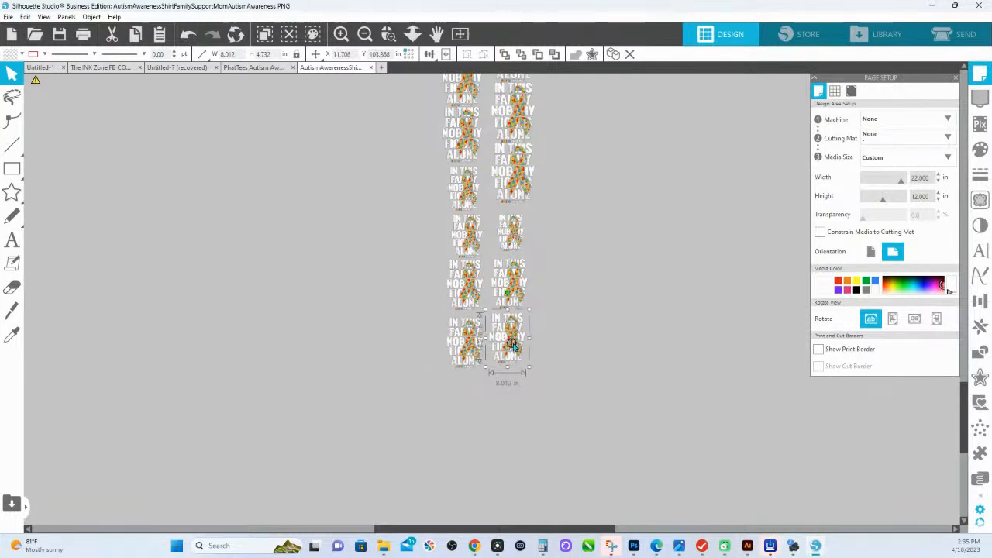
Select the whole two-column layout to check its overall height, and set the page height to 115 in
{"action": "scroll", "coordinate": [566, 341], "scroll_direction": "up", "scroll_amount": 4}
{"action": "scroll", "coordinate": [566, 341], "scroll_direction": "up", "scroll_amount": 1}
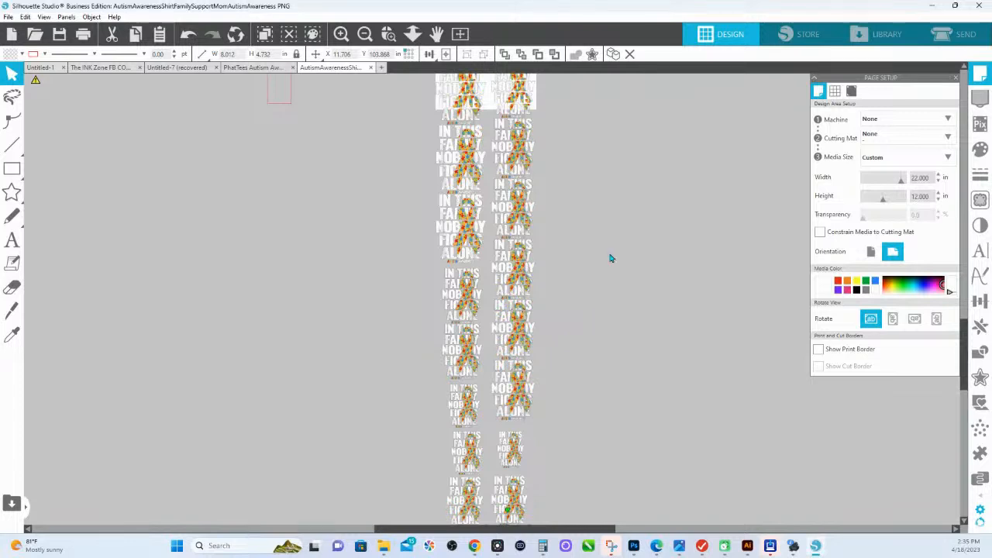
{"action": "left_click", "coordinate": [412, 33]}
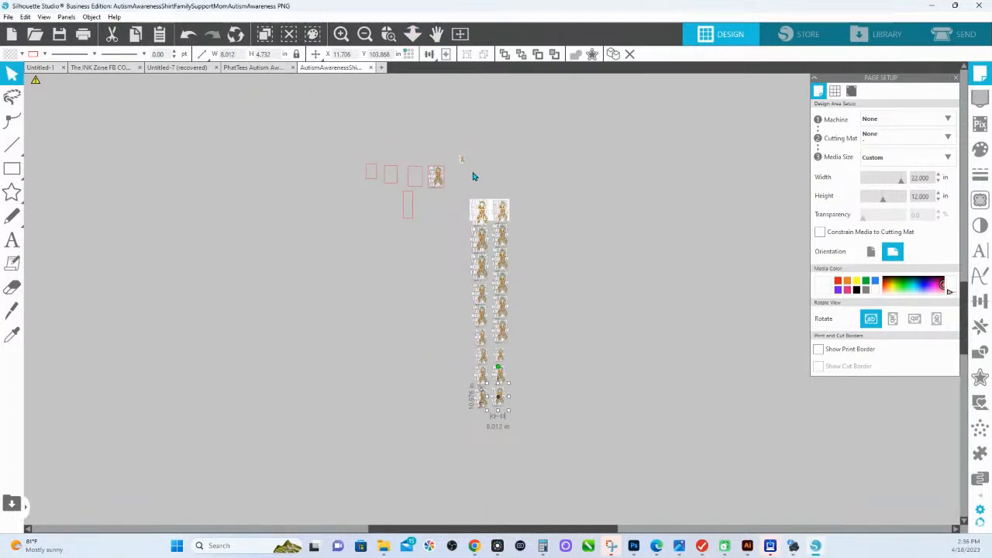
{"action": "left_click_drag", "start_coordinate": [466, 191], "coordinate": [534, 421]}
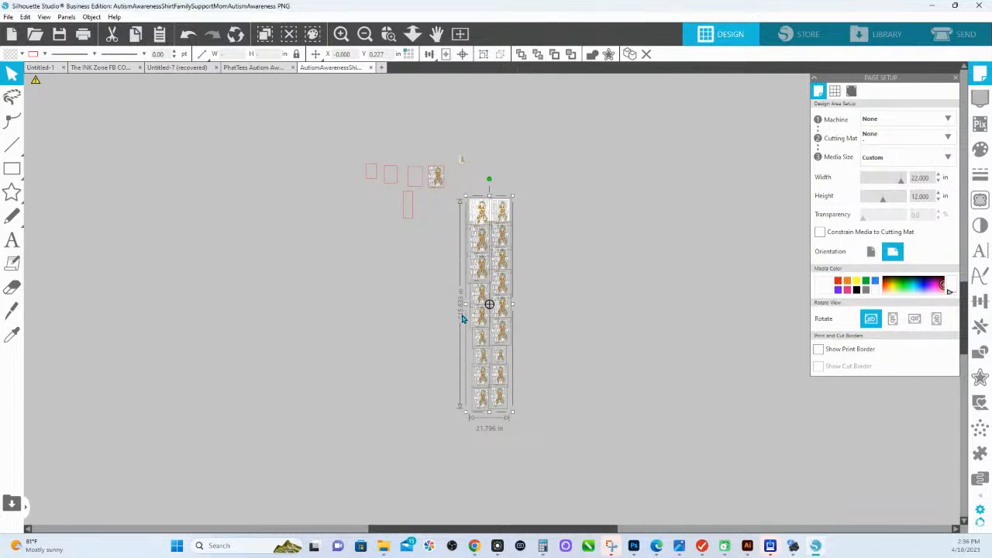
{"action": "left_click", "coordinate": [930, 198]}
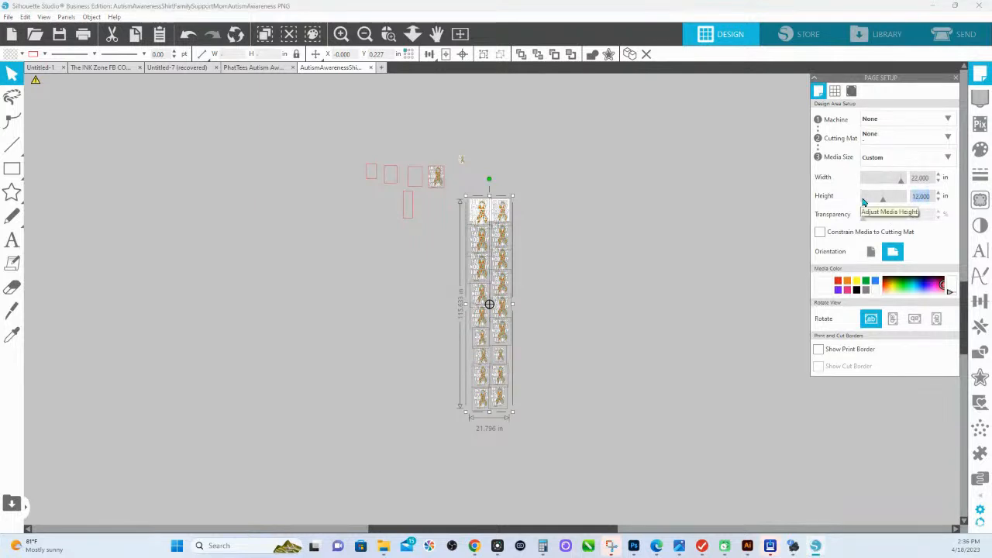
{"action": "type", "text": "115"}
{"action": "key", "text": "Return"}
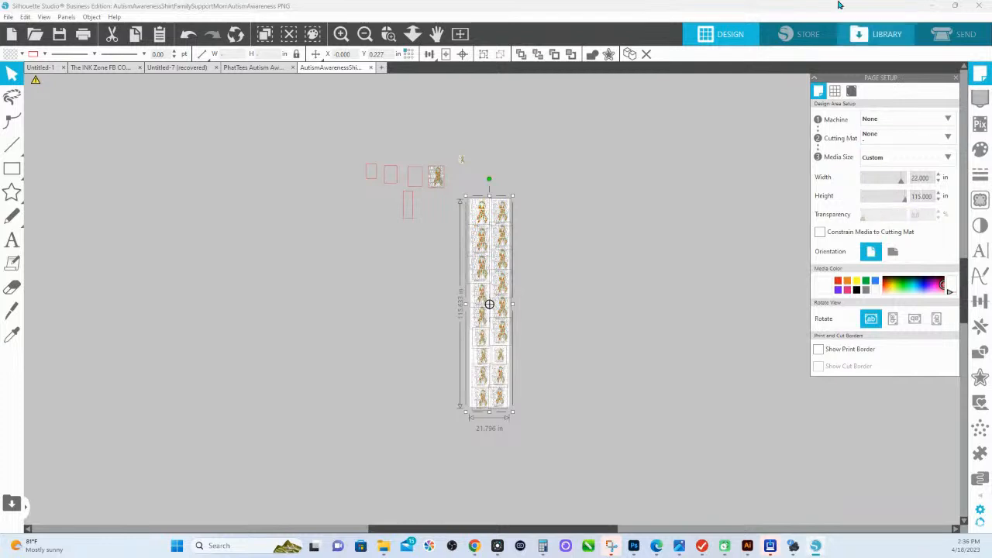
Move the last design of the first column up so that it sits inside the page's lower edge
{"action": "left_click", "coordinate": [388, 33]}
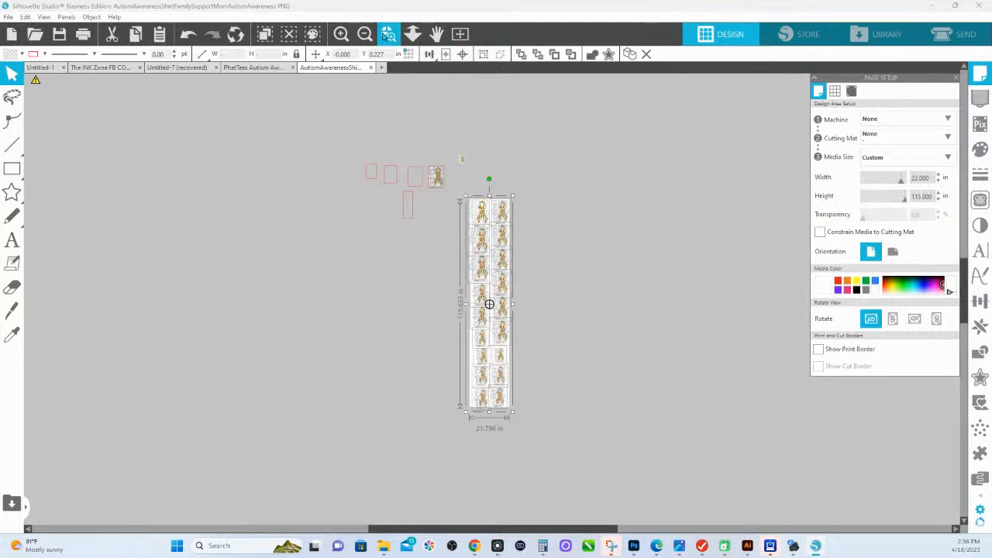
{"action": "left_click", "coordinate": [542, 403]}
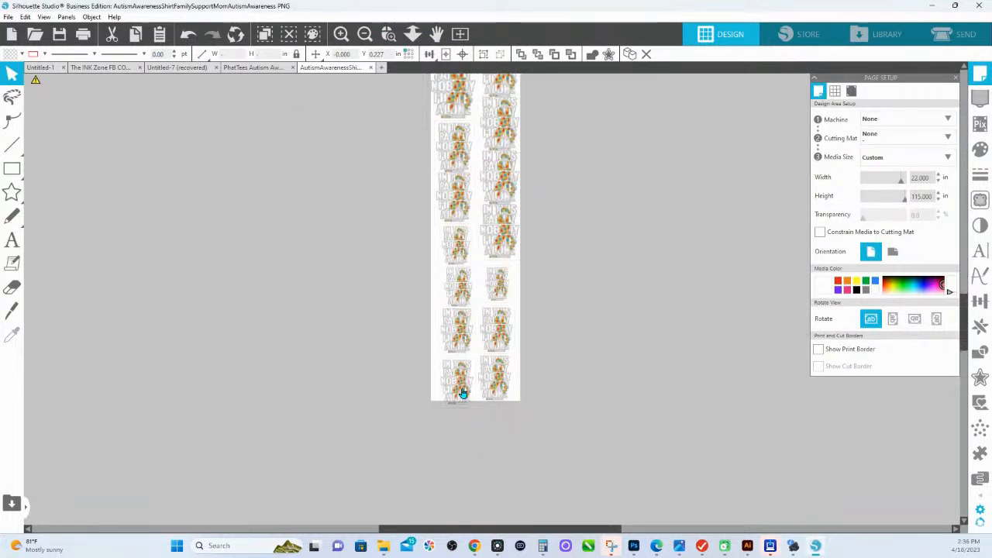
{"action": "left_click", "coordinate": [463, 395]}
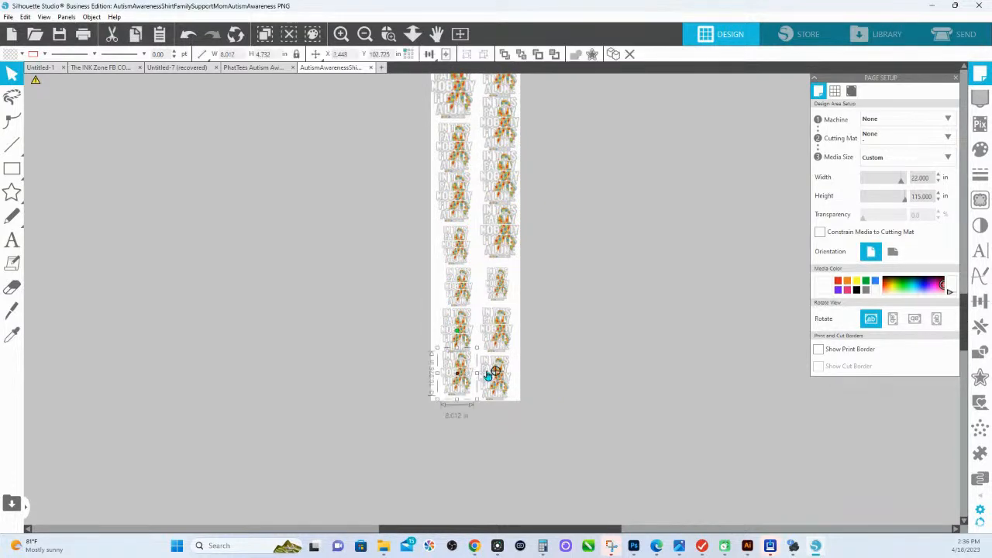
{"action": "left_click_drag", "start_coordinate": [464, 365], "coordinate": [464, 371]}
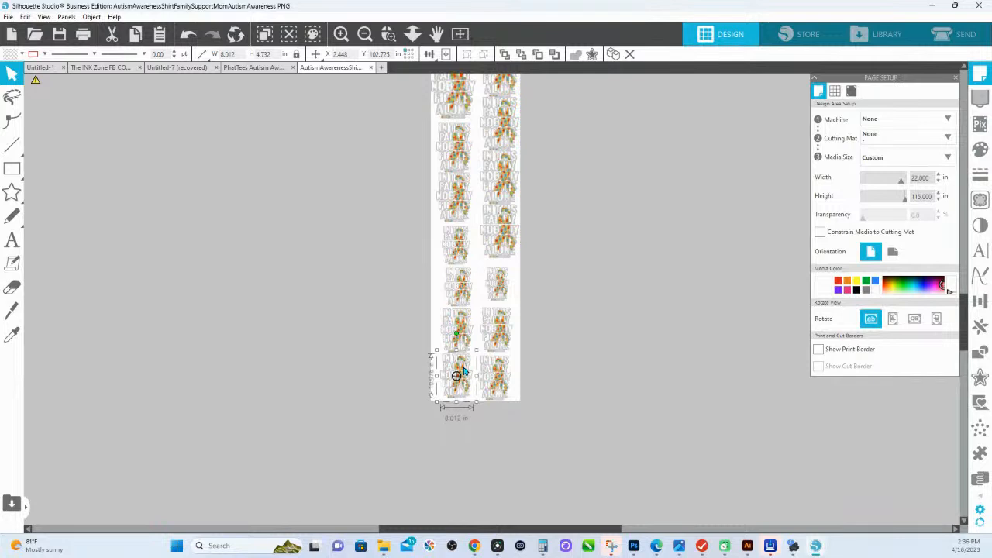
Select all designs in the first column and space them evenly in the vertical direction
{"action": "scroll", "coordinate": [459, 407], "scroll_direction": "up", "scroll_amount": 2}
{"action": "left_click_drag", "start_coordinate": [450, 474], "coordinate": [422, 30]}
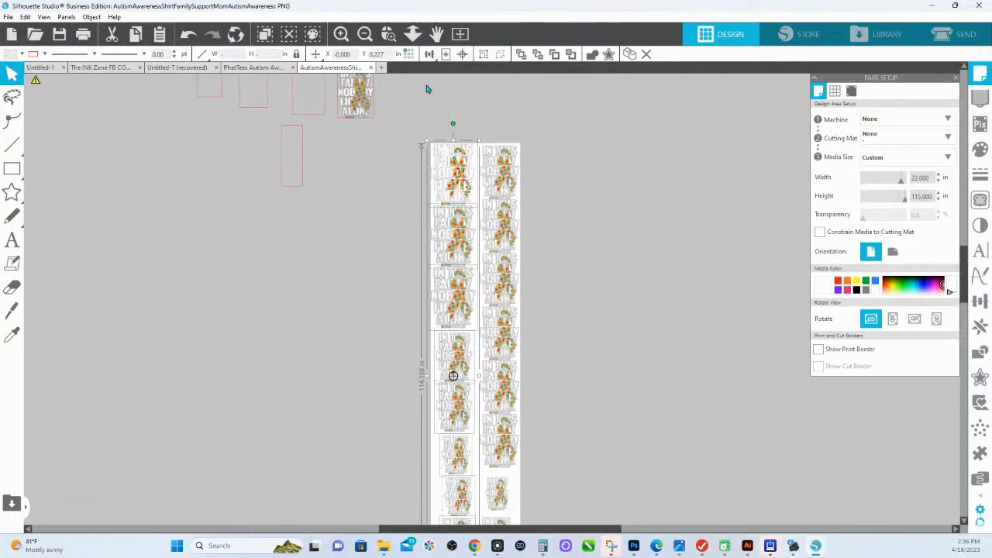
{"action": "left_click", "coordinate": [429, 54]}
{"action": "left_click", "coordinate": [446, 104]}
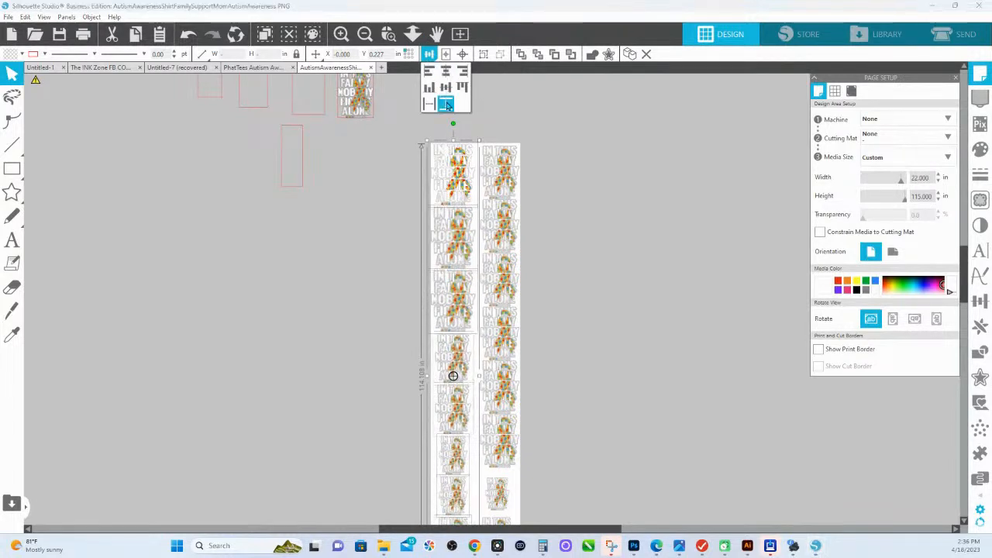
Select all nine designs in the second column, center-align them on one another, and space them evenly in the vertical direction
{"action": "double_click", "coordinate": [506, 155]}
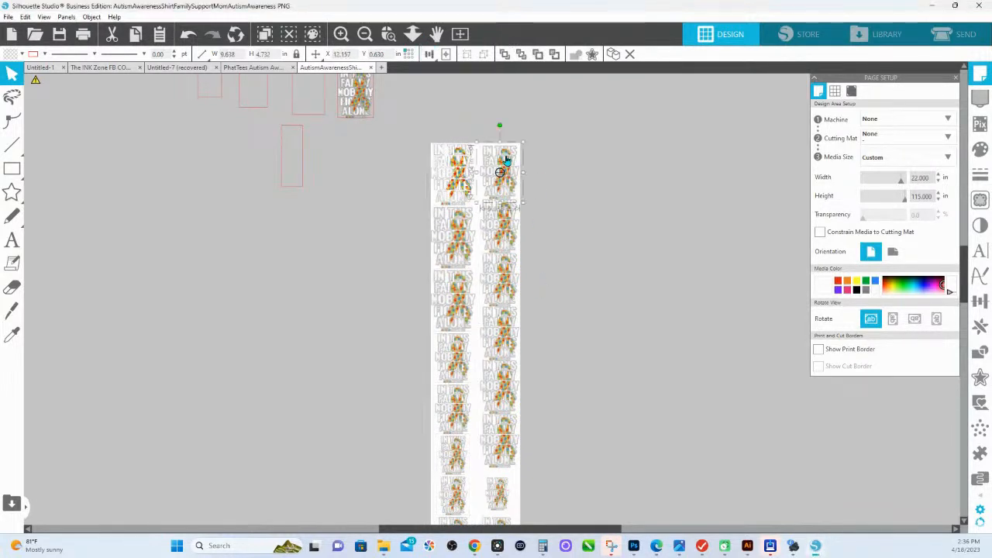
{"action": "scroll", "coordinate": [545, 293], "scroll_direction": "down", "scroll_amount": 4}
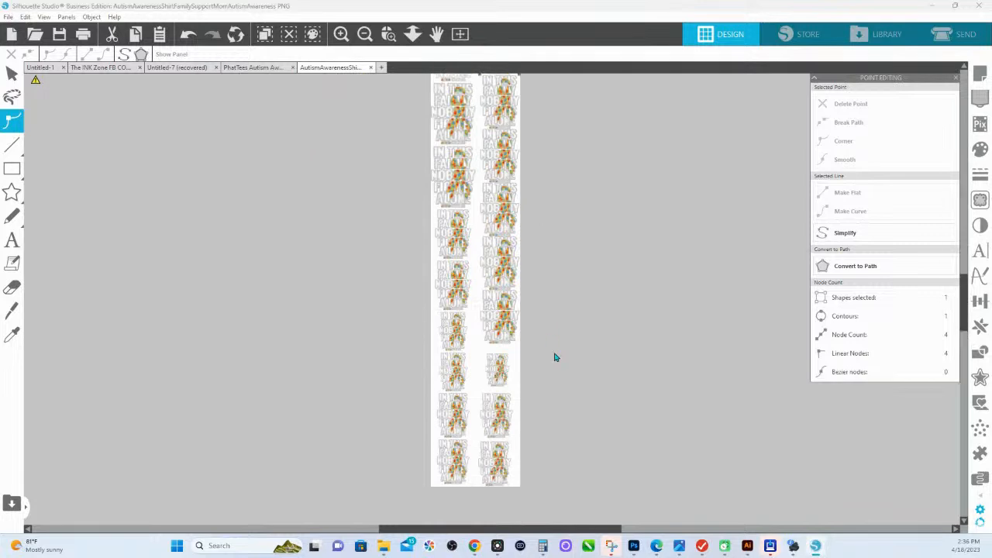
{"action": "scroll", "coordinate": [556, 471], "scroll_direction": "down", "scroll_amount": 1}
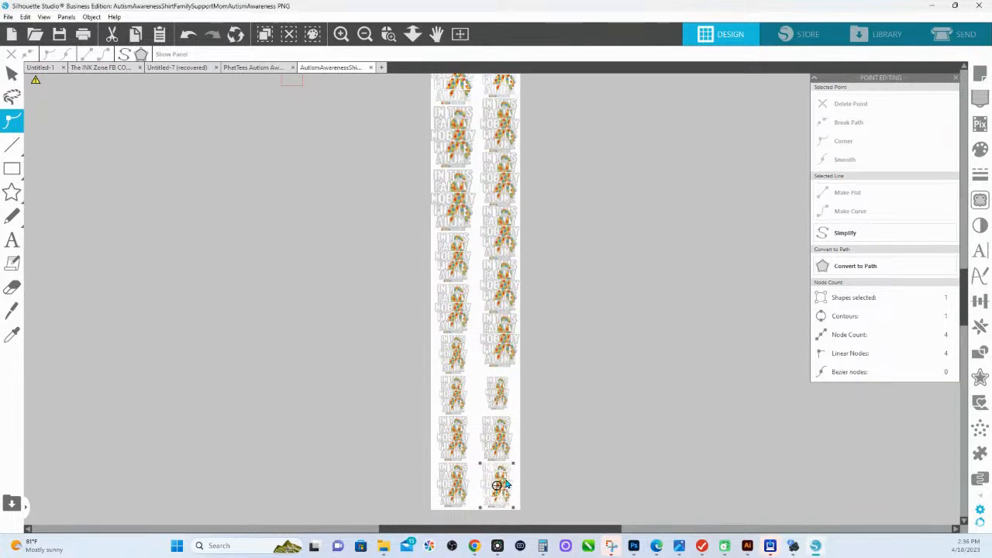
{"action": "left_click_drag", "start_coordinate": [555, 482], "coordinate": [432, 66]}
{"action": "left_click", "coordinate": [429, 56]}
{"action": "left_click", "coordinate": [444, 70]}
{"action": "left_click", "coordinate": [447, 104]}
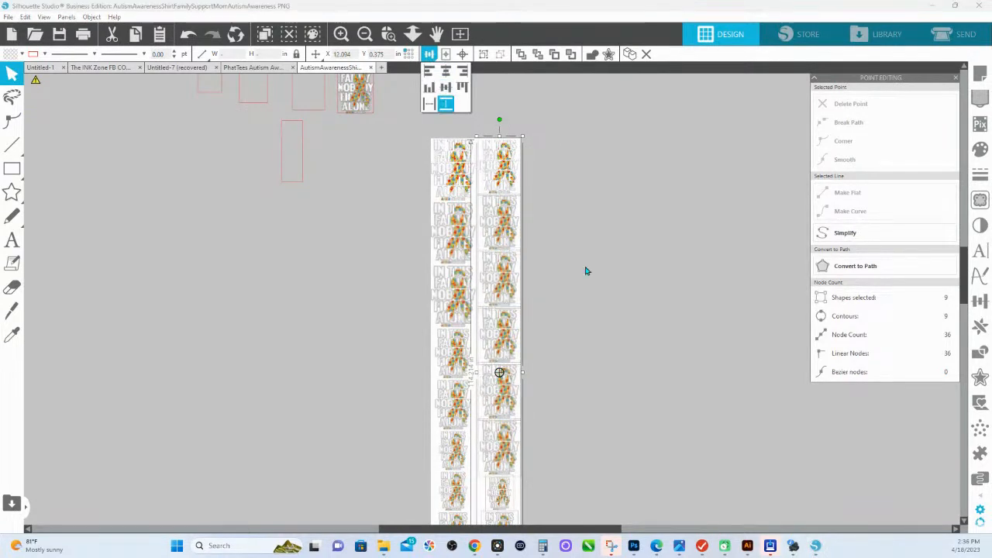
{"action": "left_click", "coordinate": [572, 236]}
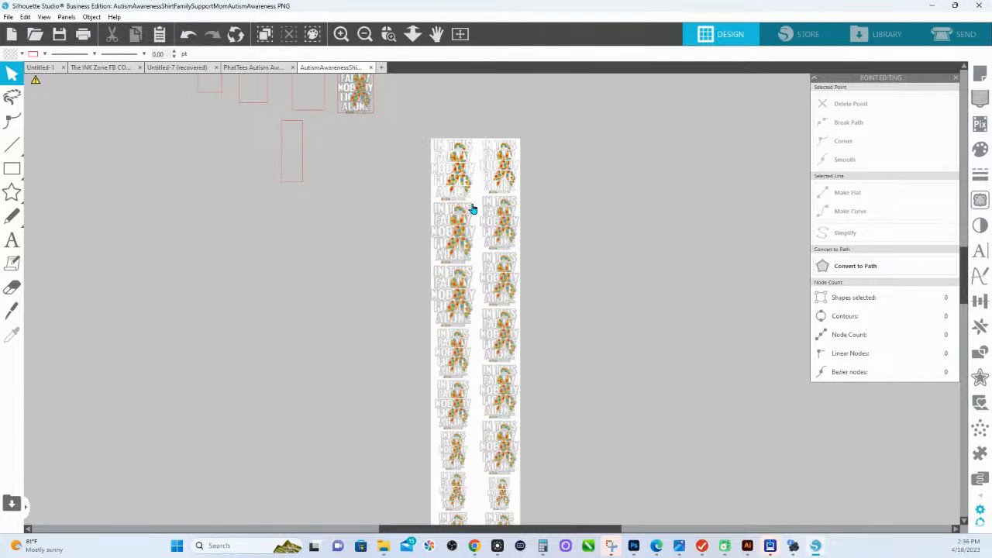
Save the two-column layout in Downloads as a Portable Document Format file named AutismAwarenessShirtFamilySupportMomAutismAwareness PNG LIVE
{"action": "scroll", "coordinate": [498, 283], "scroll_direction": "down", "scroll_amount": 5}
{"action": "scroll", "coordinate": [543, 302], "scroll_direction": "up", "scroll_amount": 6}
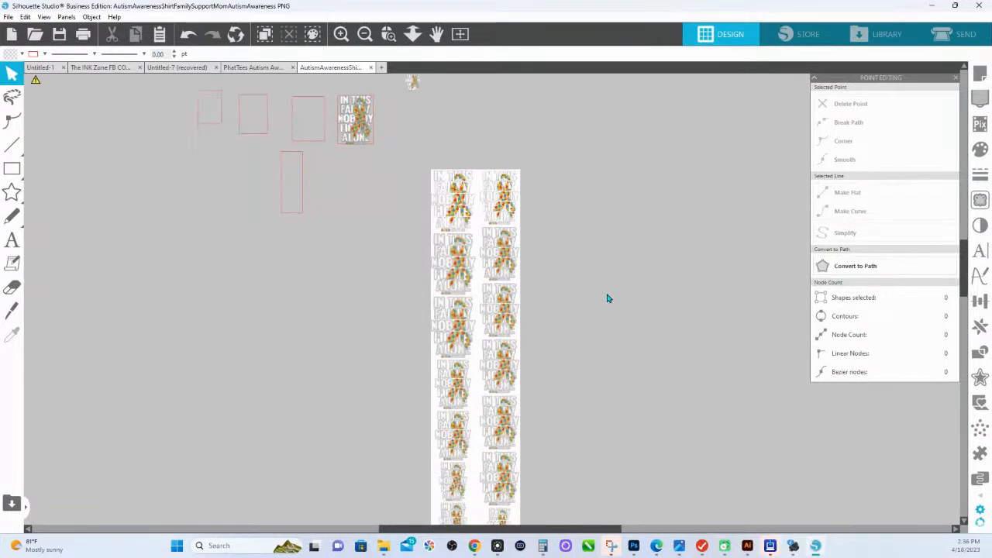
{"action": "left_click", "coordinate": [10, 17]}
{"action": "mouse_move", "coordinate": [48, 118]}
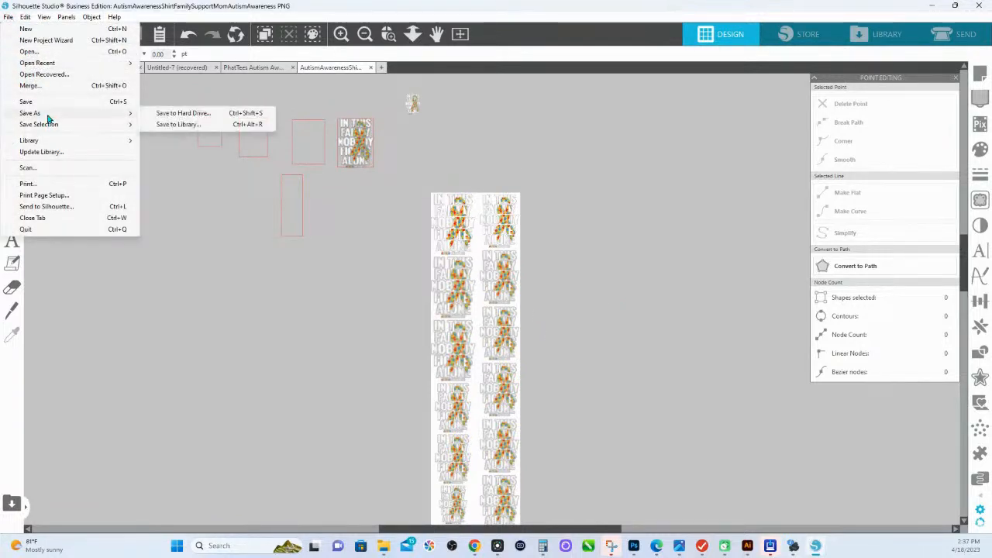
{"action": "left_click", "coordinate": [204, 116]}
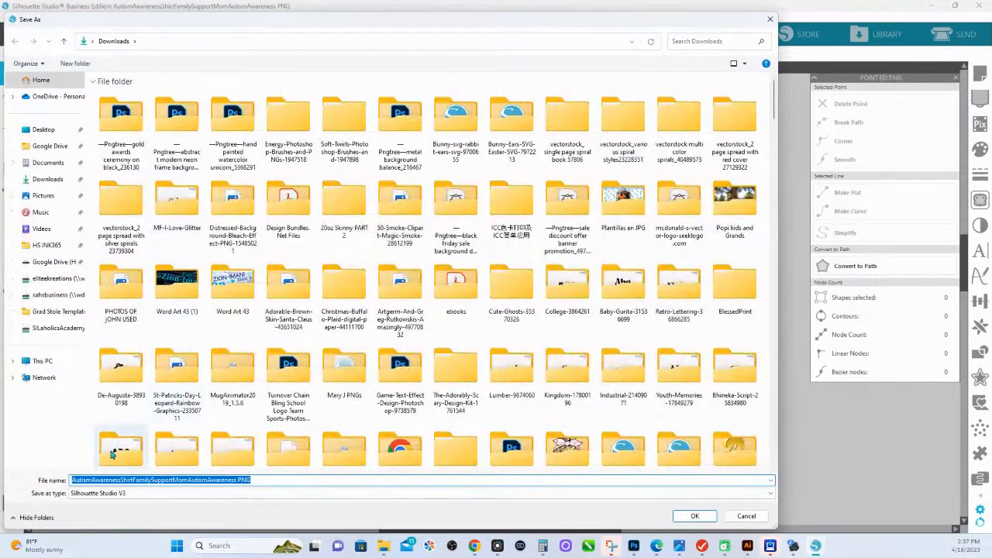
{"action": "left_click", "coordinate": [100, 497]}
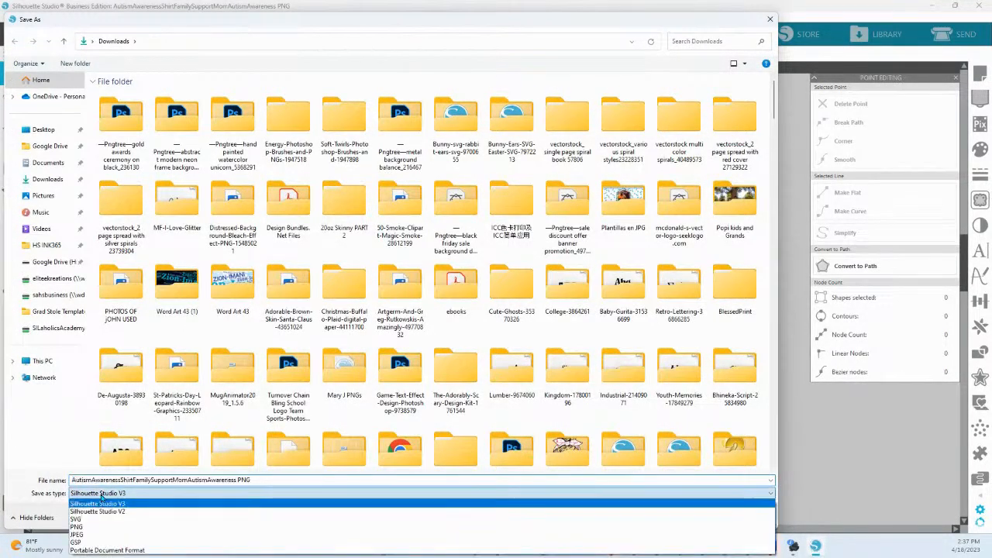
{"action": "left_click", "coordinate": [96, 551]}
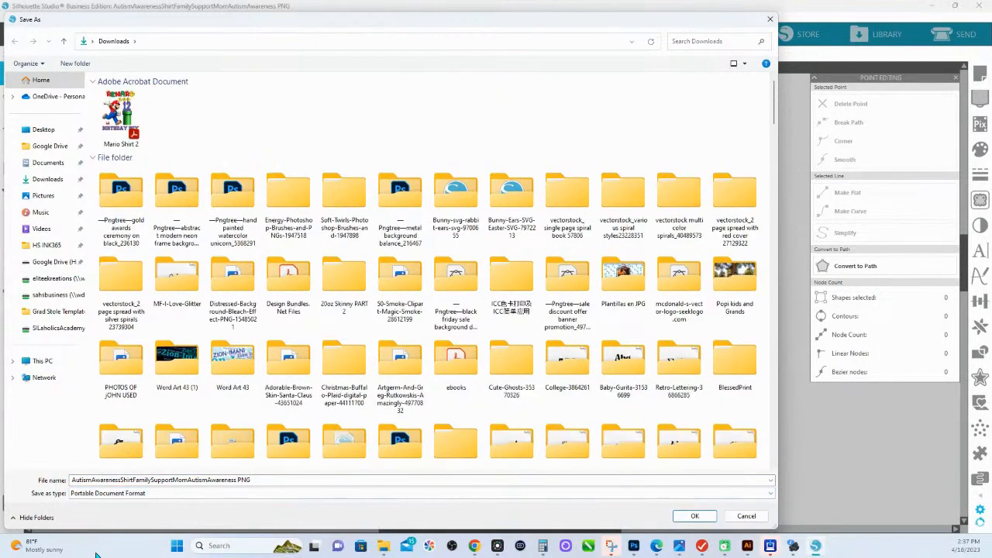
{"action": "left_click", "coordinate": [272, 478]}
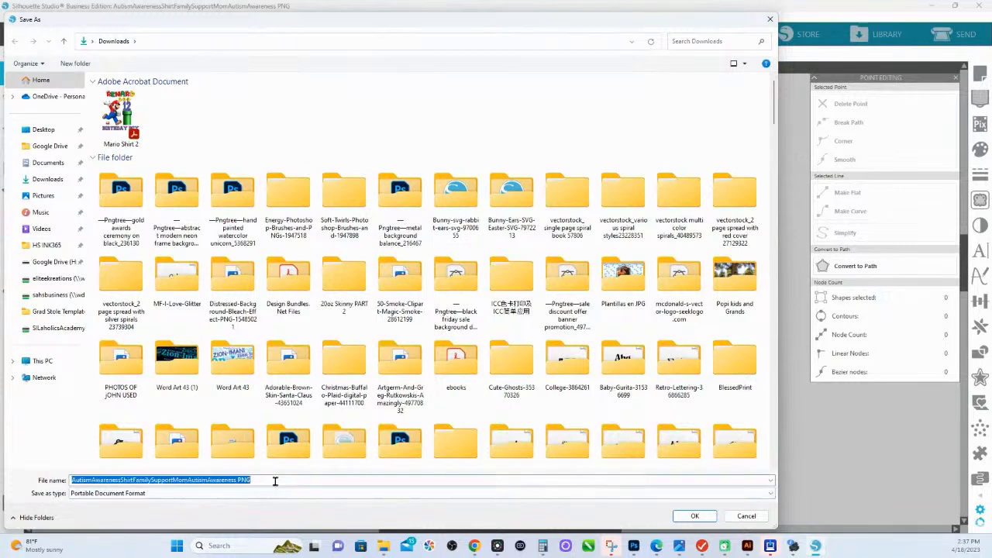
{"action": "left_click", "coordinate": [271, 479]}
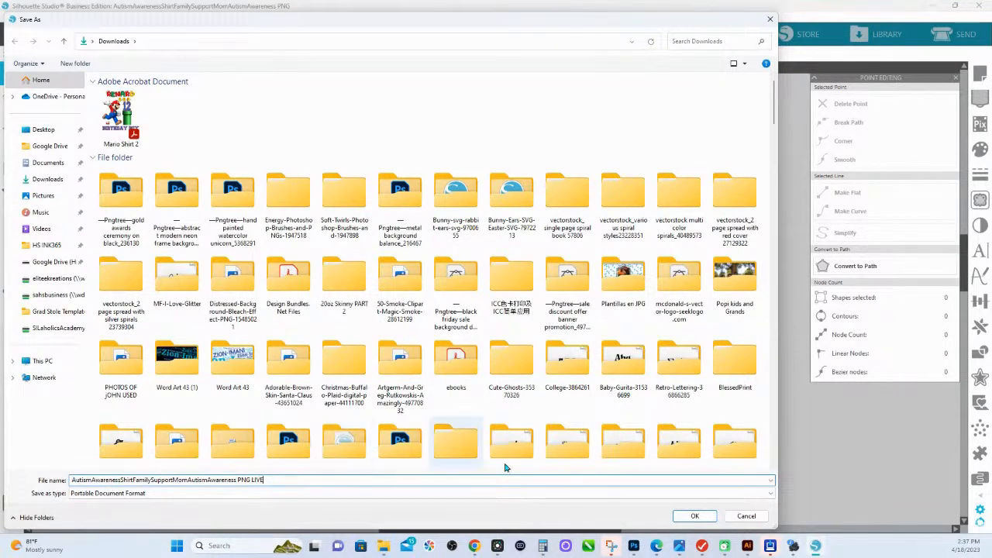
{"action": "left_click", "coordinate": [703, 523]}
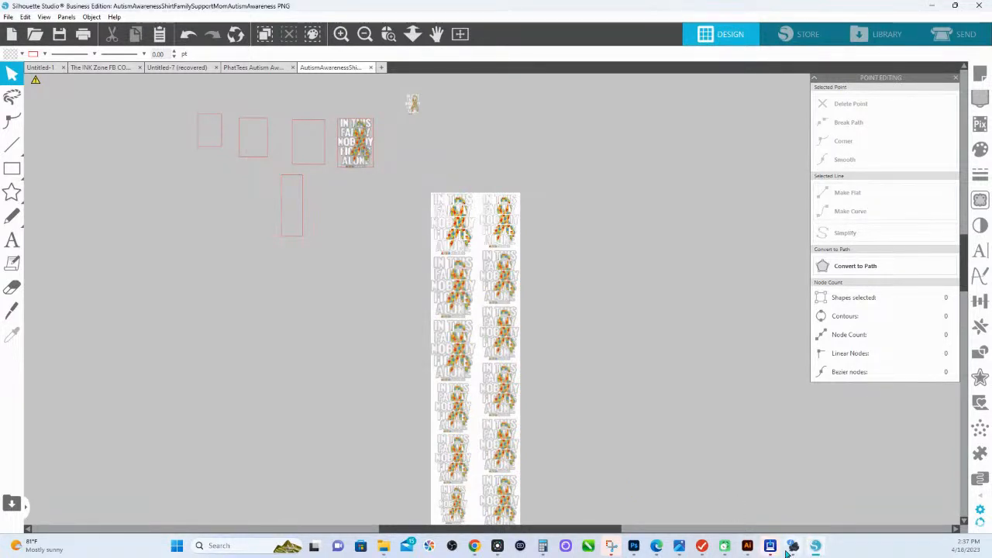
Switch to Photoshop and open the recently saved PNG LIVE PDF, importing its single page at 300 pixels/inch in RGB Color
{"action": "mouse_move", "coordinate": [634, 546]}
{"action": "left_click", "coordinate": [628, 482]}
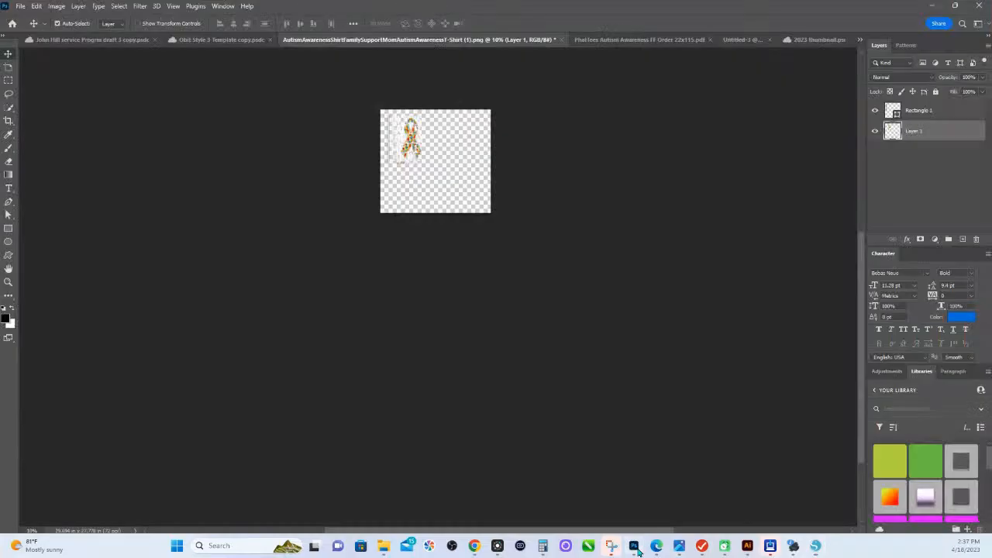
{"action": "left_click", "coordinate": [19, 7]}
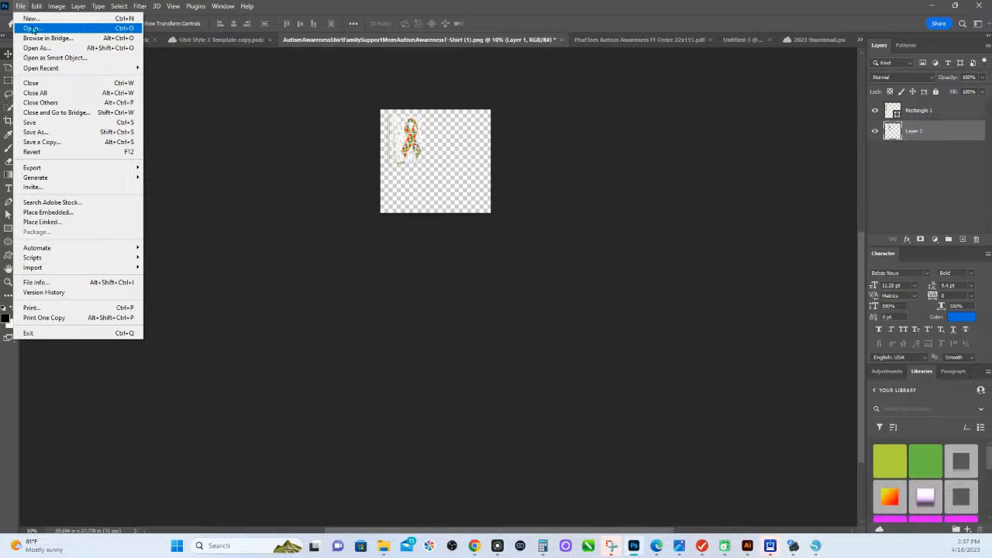
{"action": "left_click", "coordinate": [31, 29]}
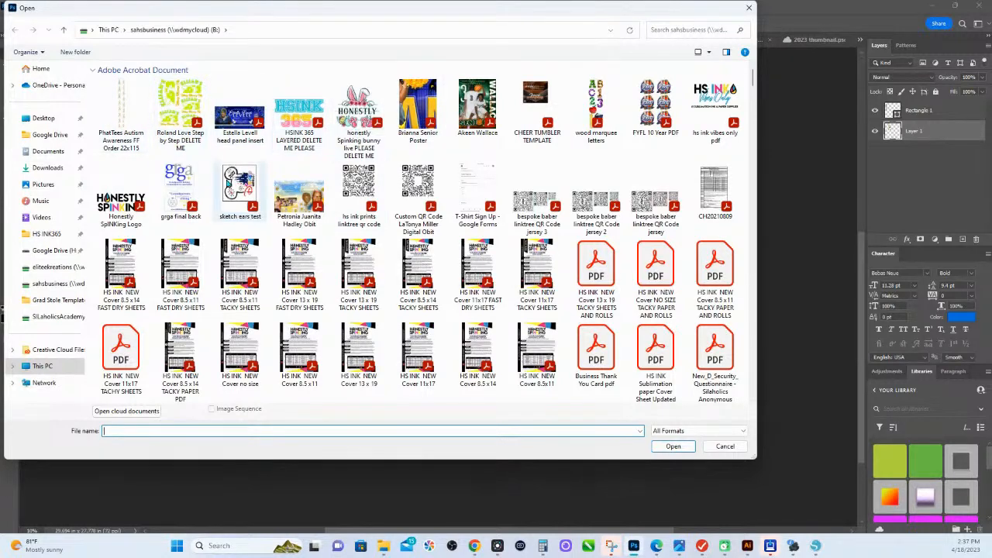
{"action": "left_click", "coordinate": [48, 266]}
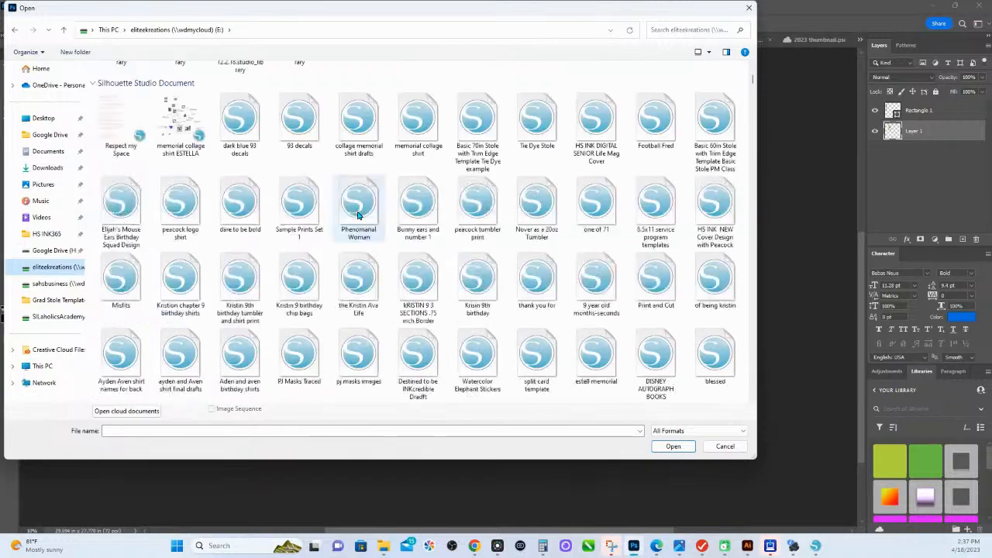
{"action": "scroll", "coordinate": [624, 273], "scroll_direction": "down", "scroll_amount": 15}
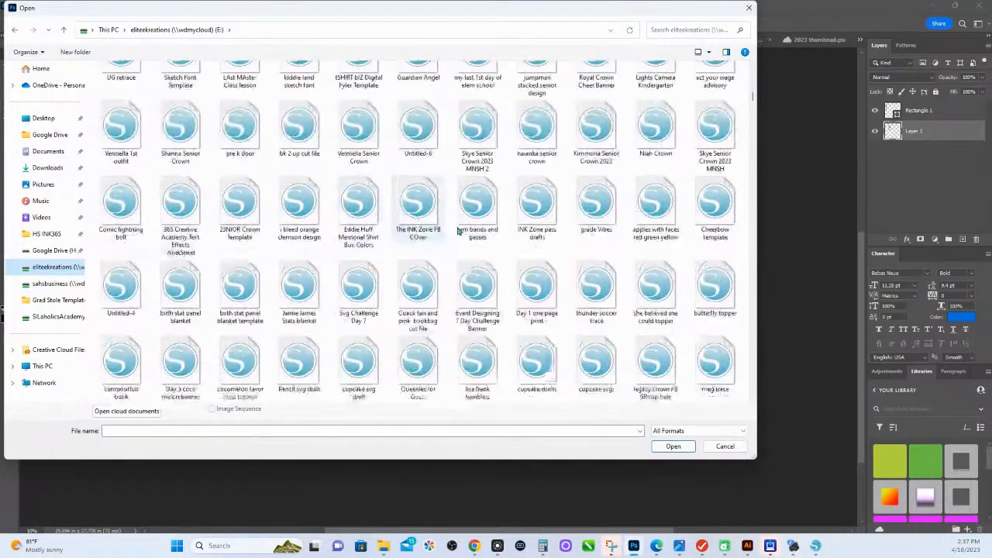
{"action": "scroll", "coordinate": [624, 273], "scroll_direction": "down", "scroll_amount": 10}
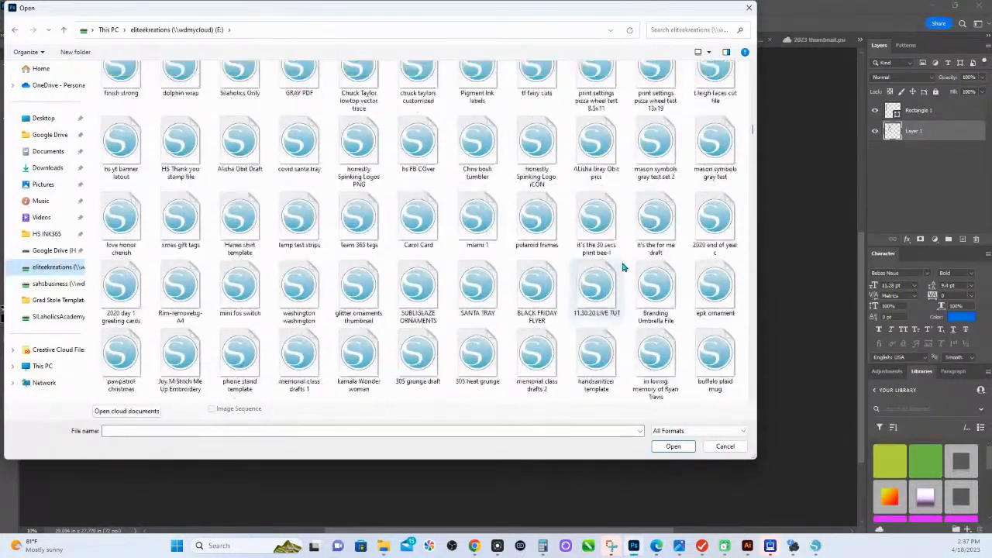
{"action": "left_click", "coordinate": [28, 71]}
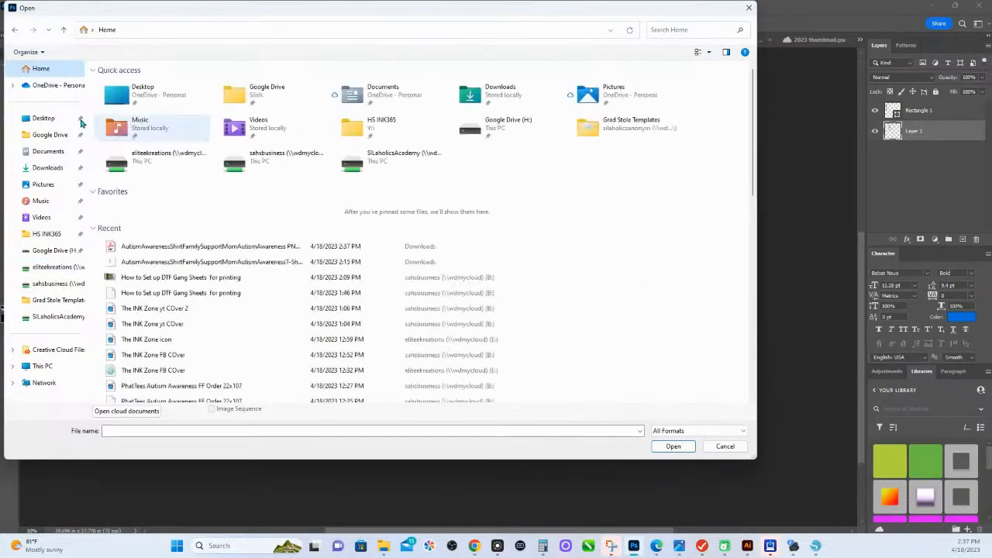
{"action": "double_click", "coordinate": [253, 247]}
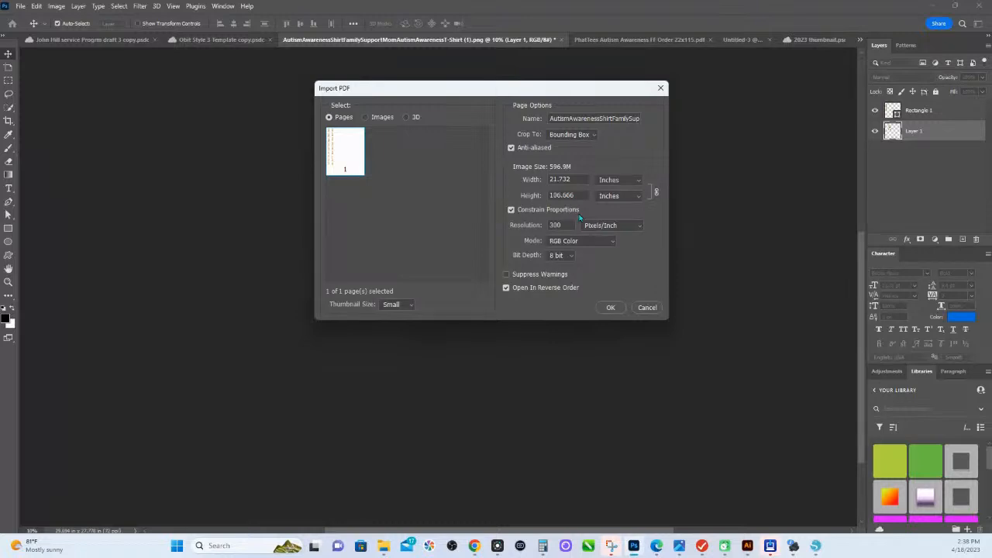
{"action": "left_click", "coordinate": [611, 310]}
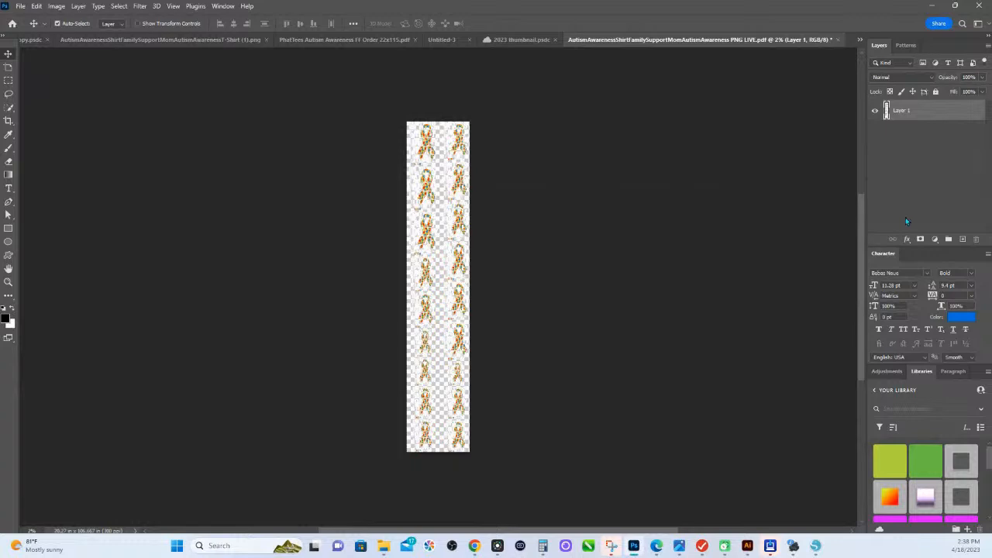
Quick-export the imported sheet as a PNG named AutismAwarenessShirtFamilySupportMomAutismAwareness PNG LIVE from PS
{"action": "left_click", "coordinate": [20, 7]}
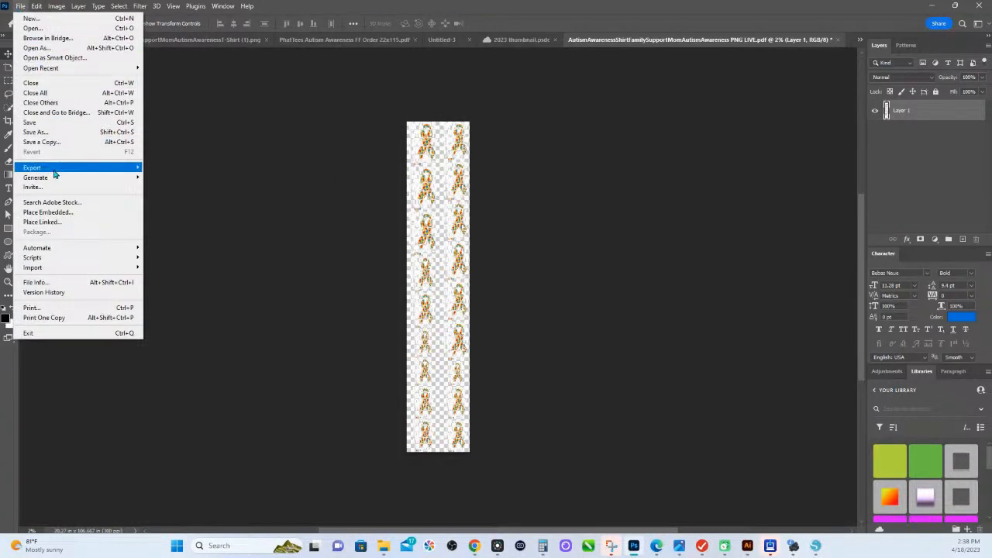
{"action": "mouse_move", "coordinate": [62, 168]}
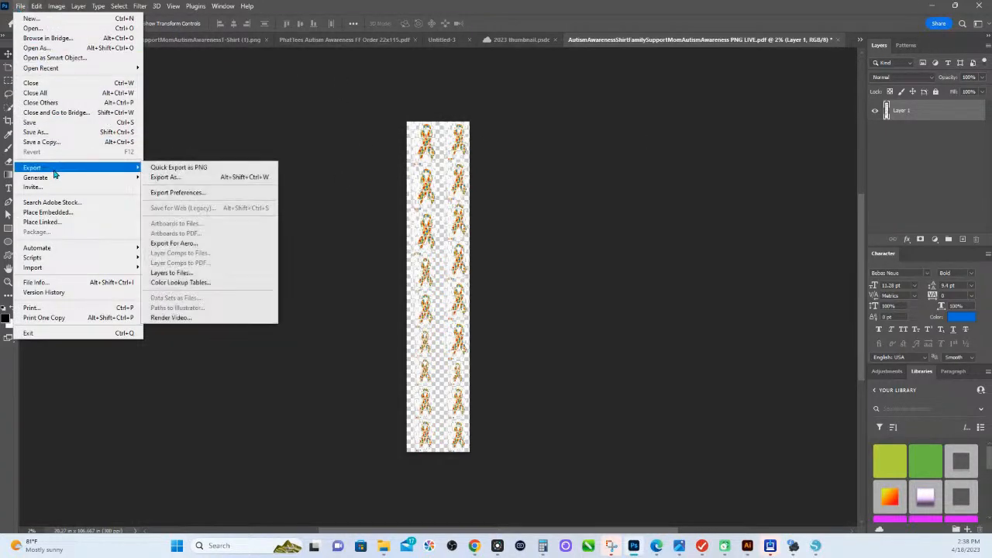
{"action": "left_click", "coordinate": [170, 168]}
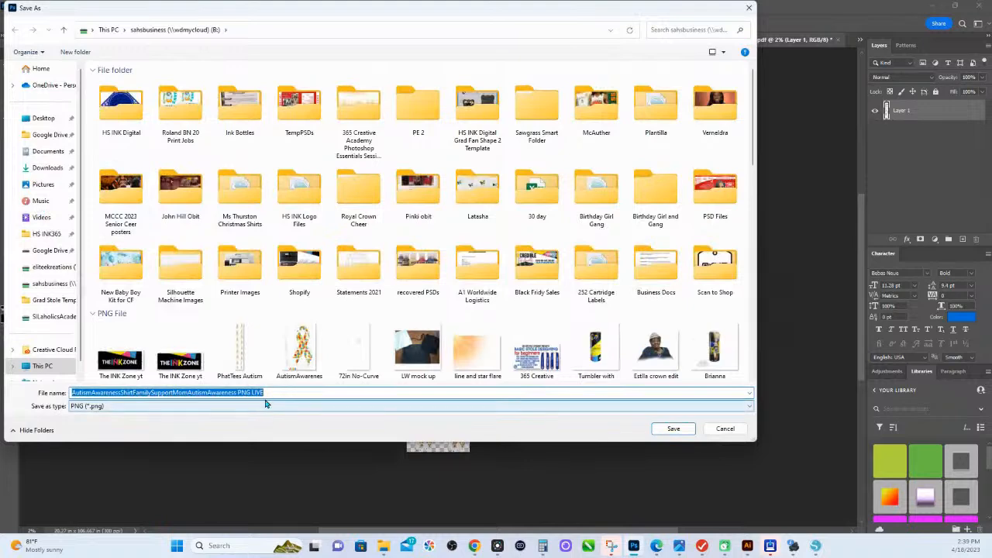
{"action": "left_click", "coordinate": [269, 393]}
{"action": "type", "text": "from PS"}
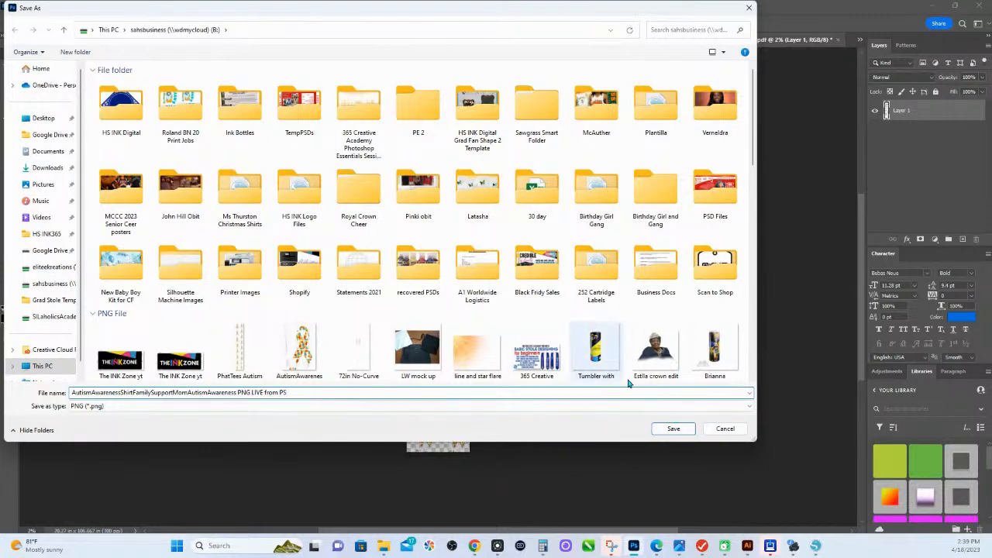
{"action": "left_click", "coordinate": [683, 429]}
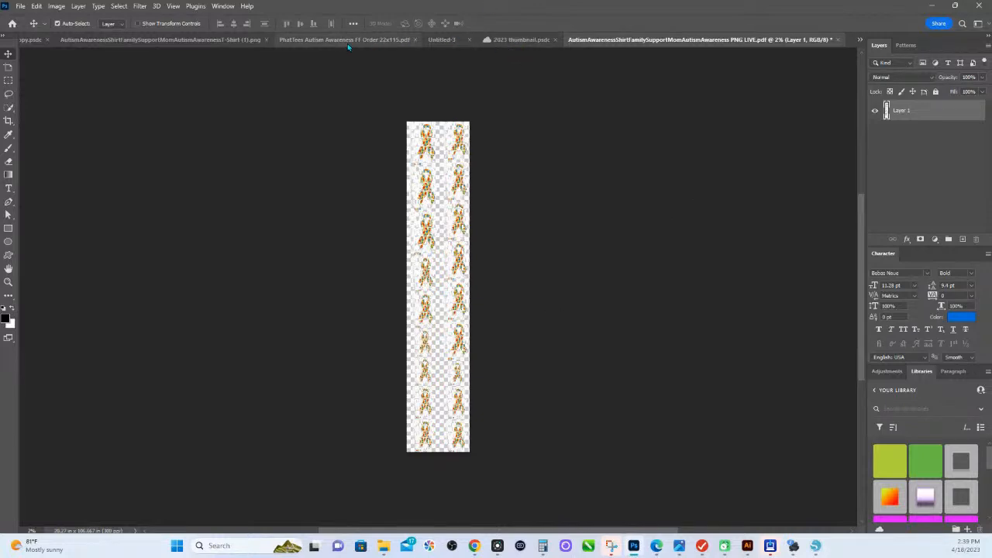
Return to the imported PNG LIVE PDF document and close it without saving changes
{"action": "left_click", "coordinate": [206, 40]}
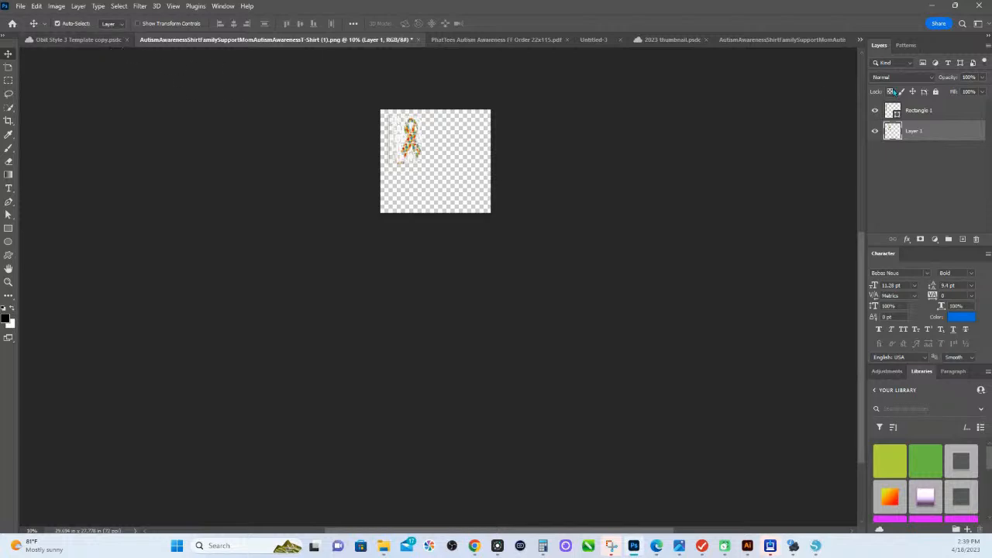
{"action": "left_click", "coordinate": [755, 38]}
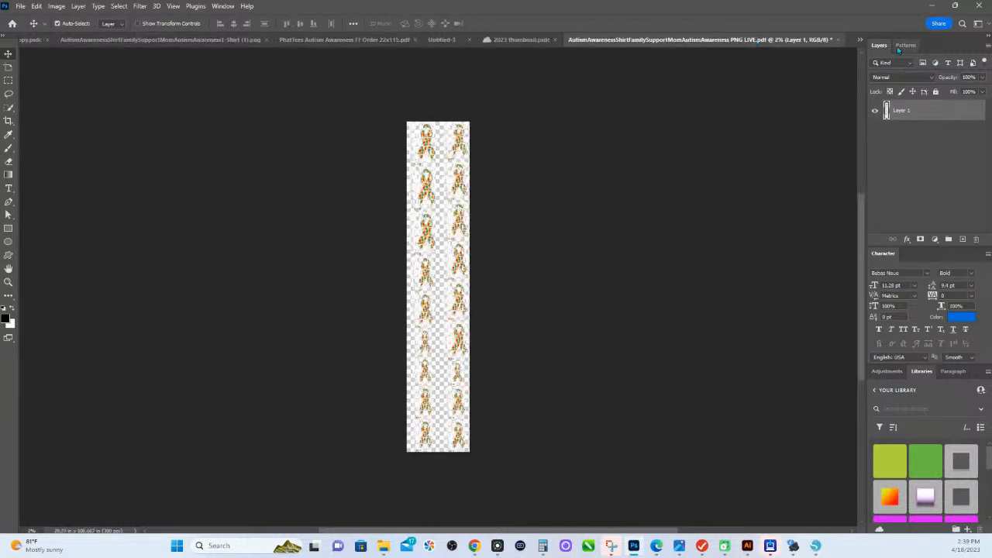
{"action": "left_click", "coordinate": [838, 39]}
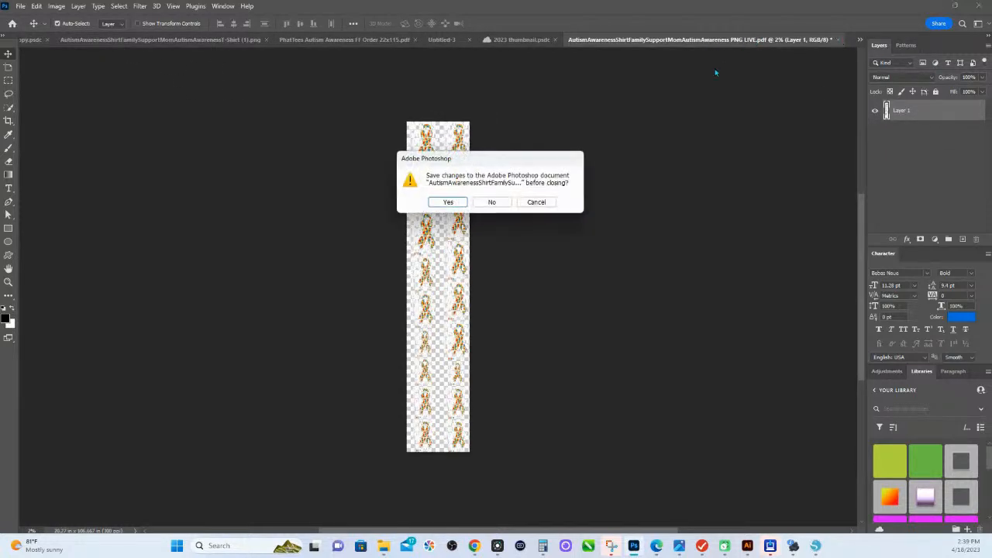
{"action": "left_click", "coordinate": [493, 205]}
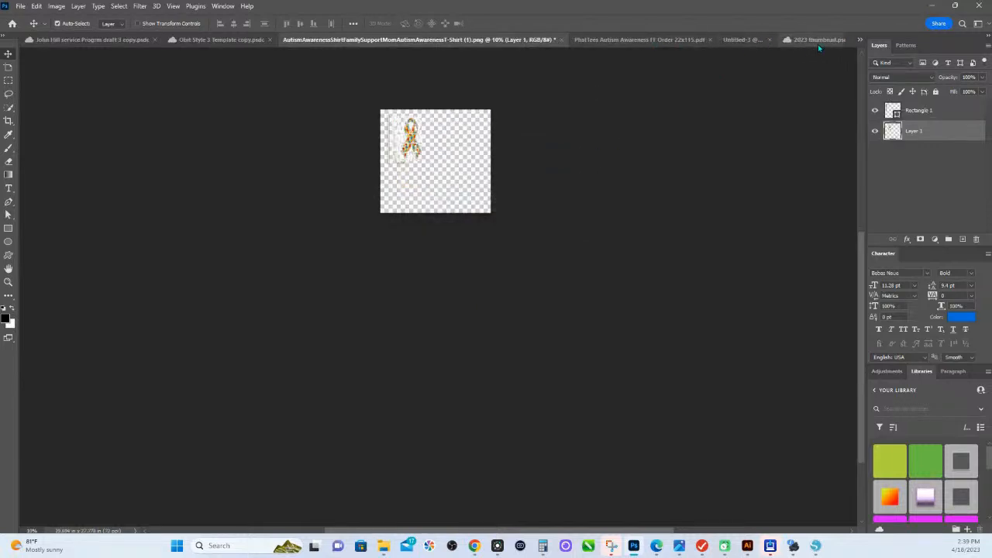
Close the PhatTees Autism Awareness FF Order 22x115 PDF document without saving changes
{"action": "left_click", "coordinate": [734, 41]}
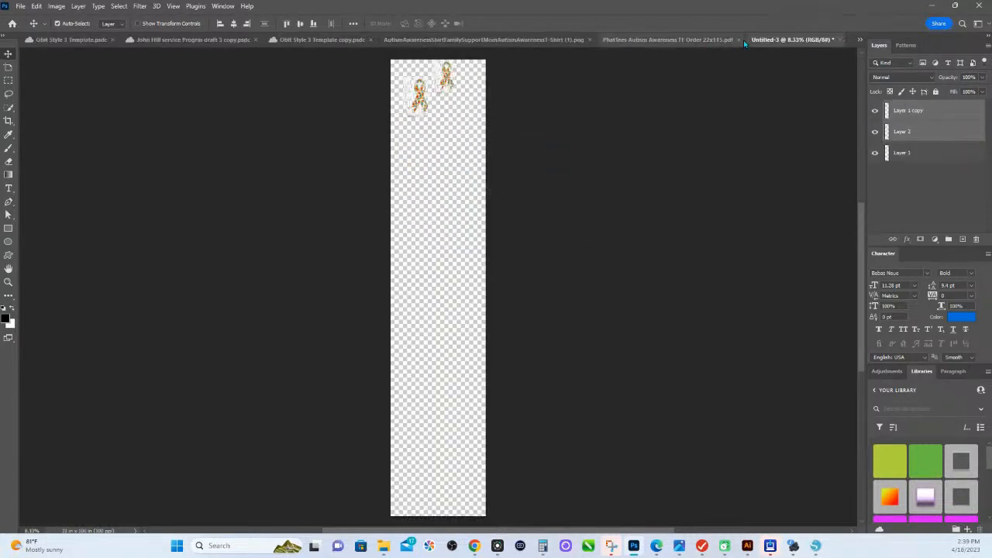
{"action": "left_click", "coordinate": [740, 40]}
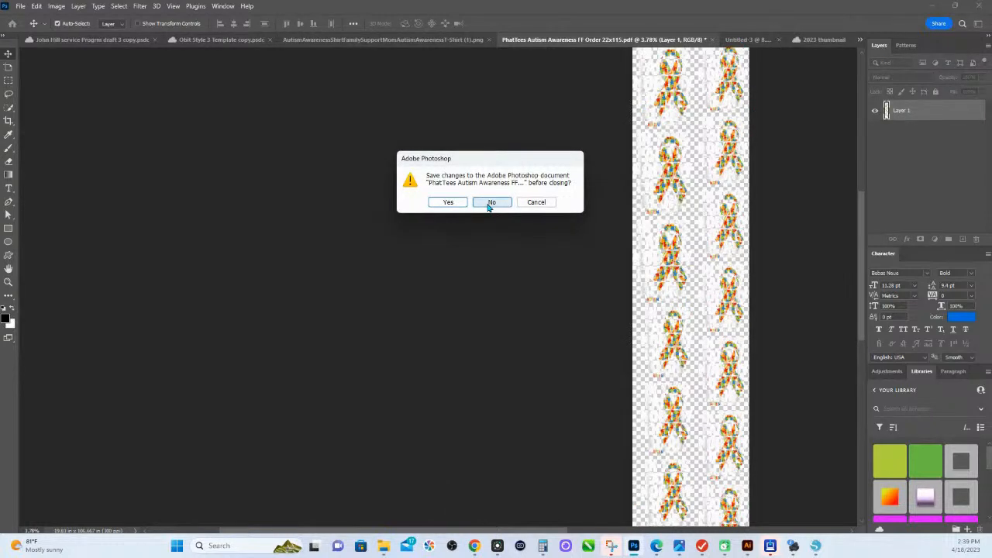
{"action": "left_click", "coordinate": [491, 202]}
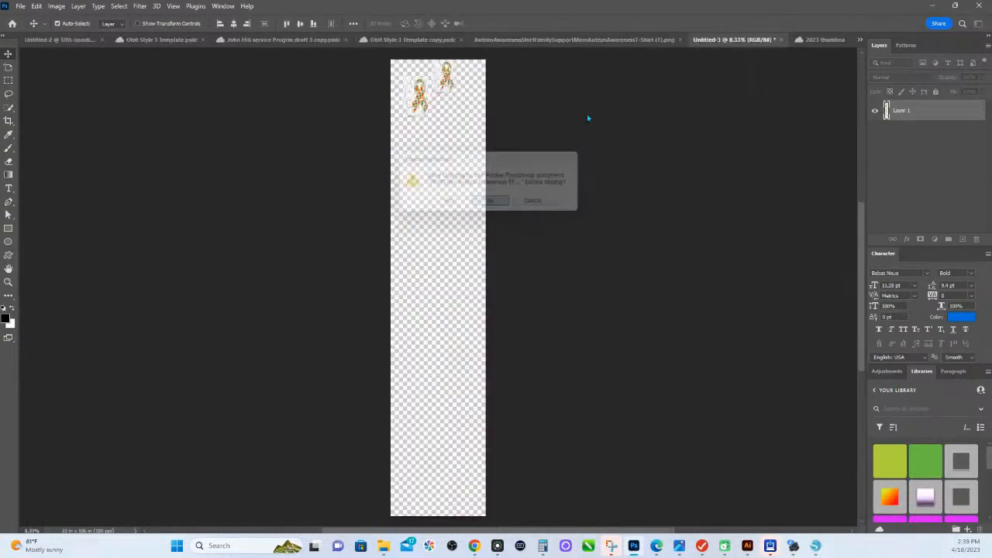
Choose AutismAwarenessShirtFamilySupportMomAutismAwarenessT-Shirt (1).png from the recent files and close its open document without saving changes
{"action": "left_click", "coordinate": [659, 40]}
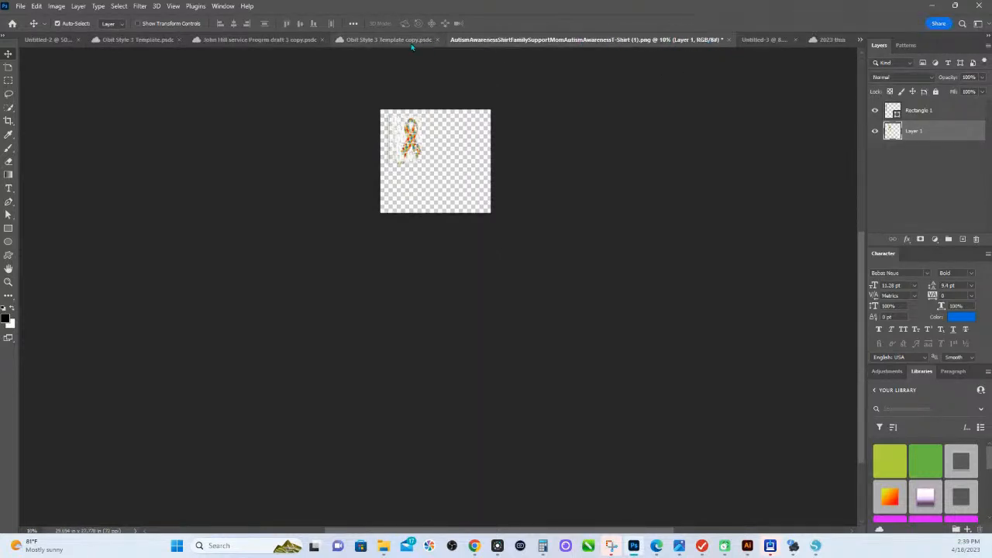
{"action": "left_click", "coordinate": [21, 6]}
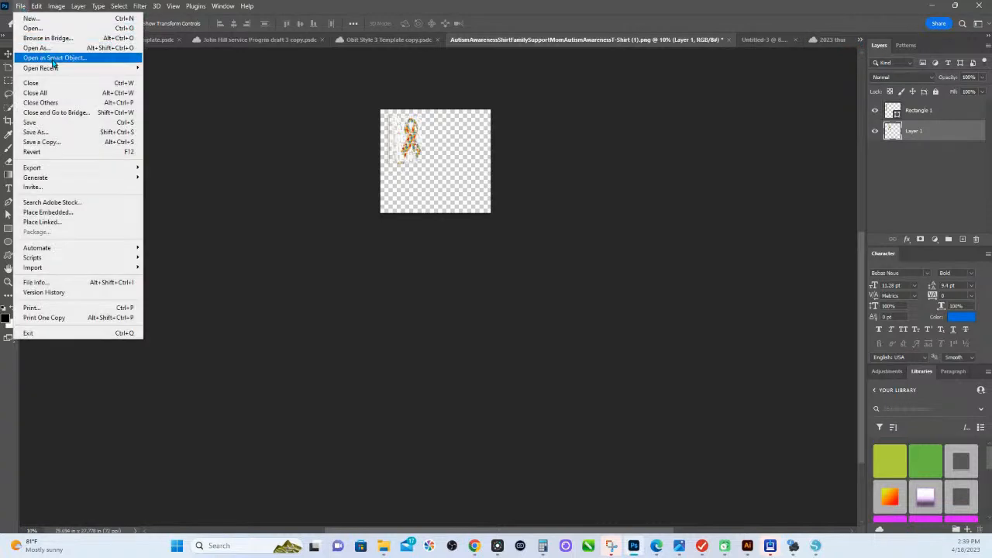
{"action": "mouse_move", "coordinate": [56, 69]}
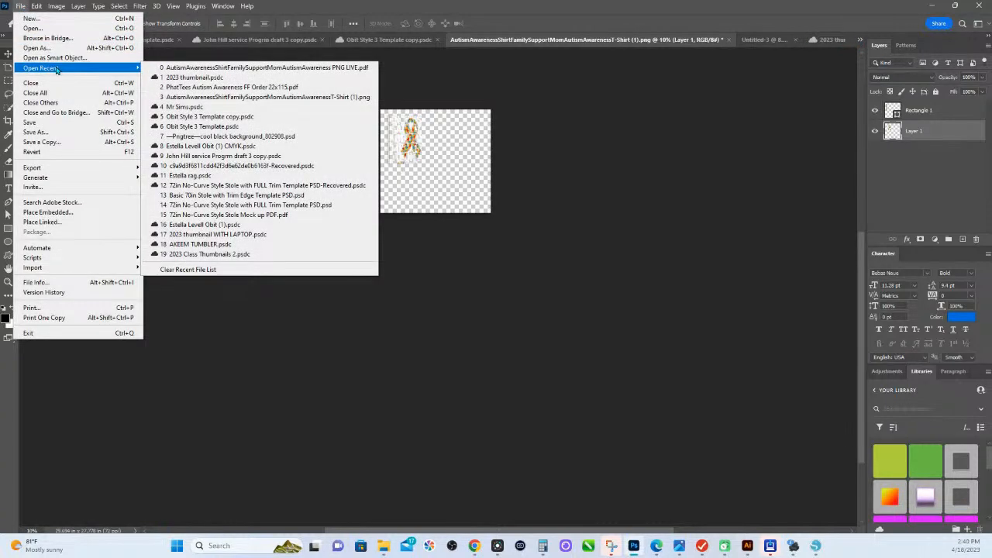
{"action": "left_click", "coordinate": [195, 99]}
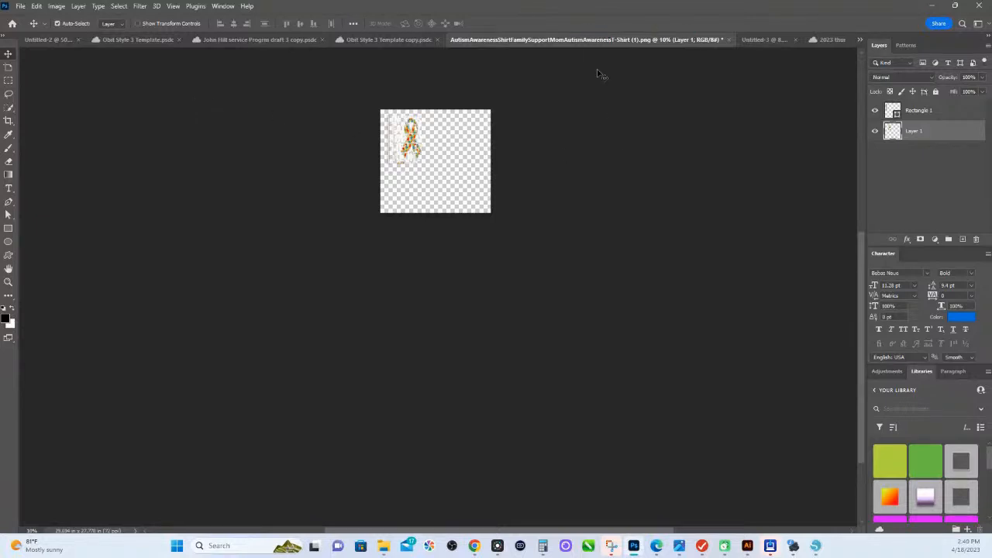
{"action": "left_click", "coordinate": [729, 40]}
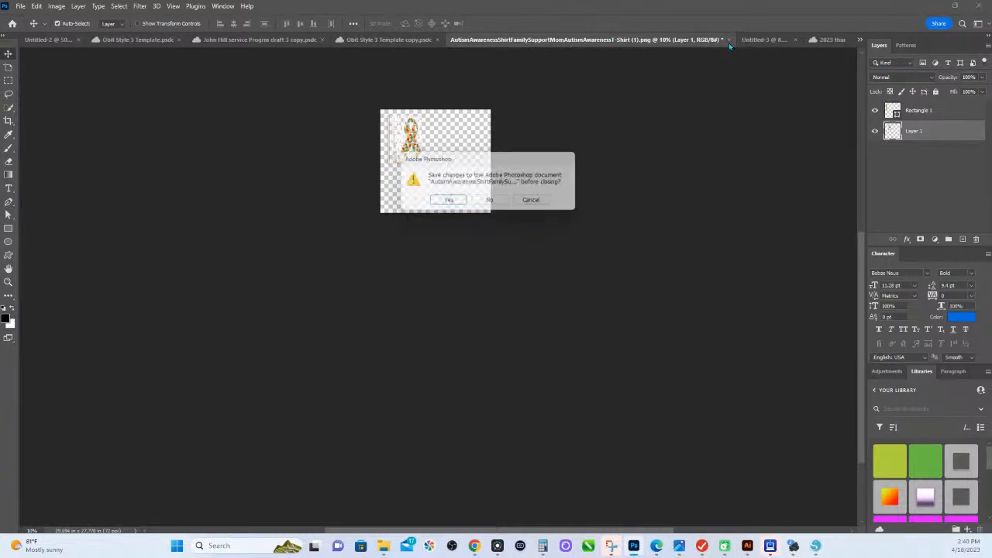
{"action": "left_click", "coordinate": [491, 201]}
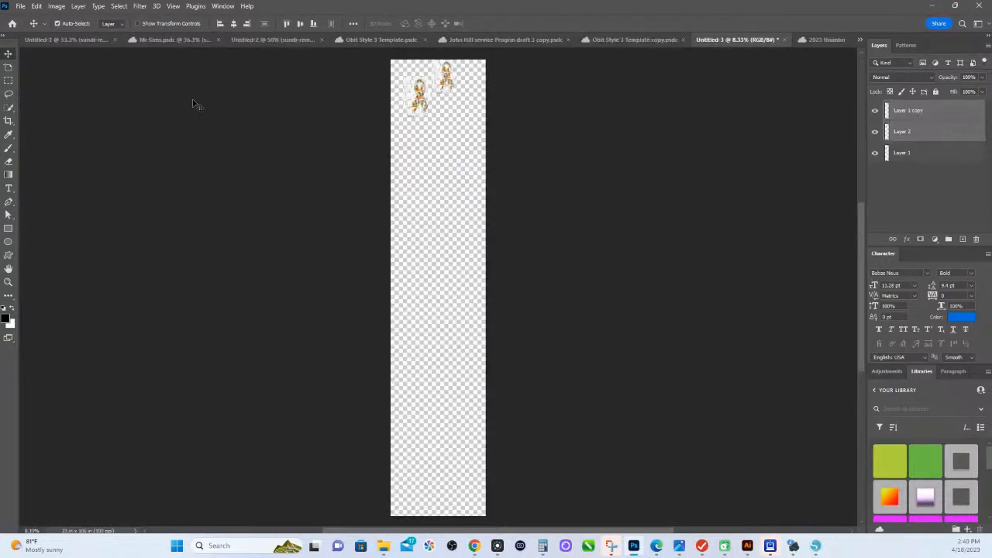
Reopen AutismAwarenessShirtFamilySupportMomAutismAwarenessT-Shirt (1).png from the recent files and trim away transparent pixels on all four sides
{"action": "left_click", "coordinate": [19, 7]}
{"action": "mouse_move", "coordinate": [53, 69]}
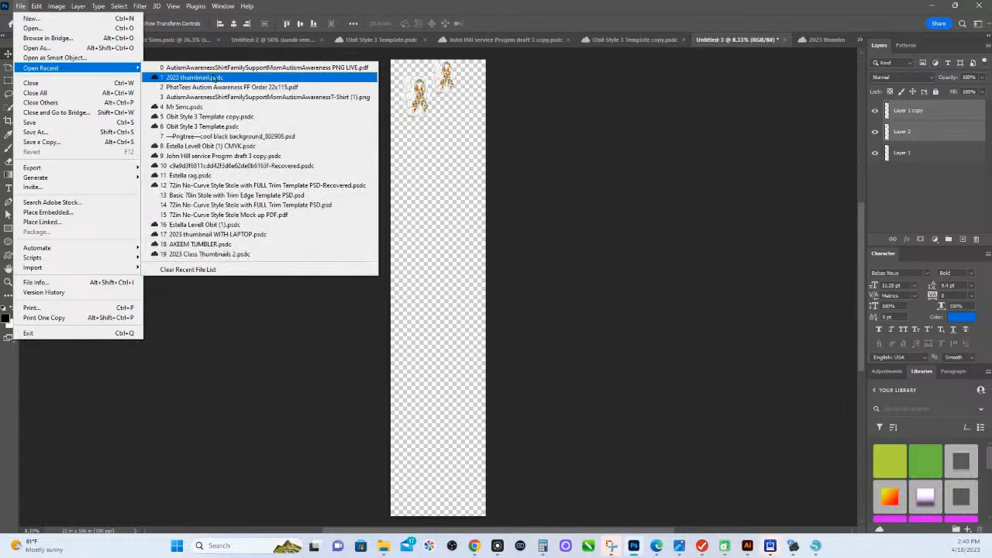
{"action": "left_click", "coordinate": [220, 97]}
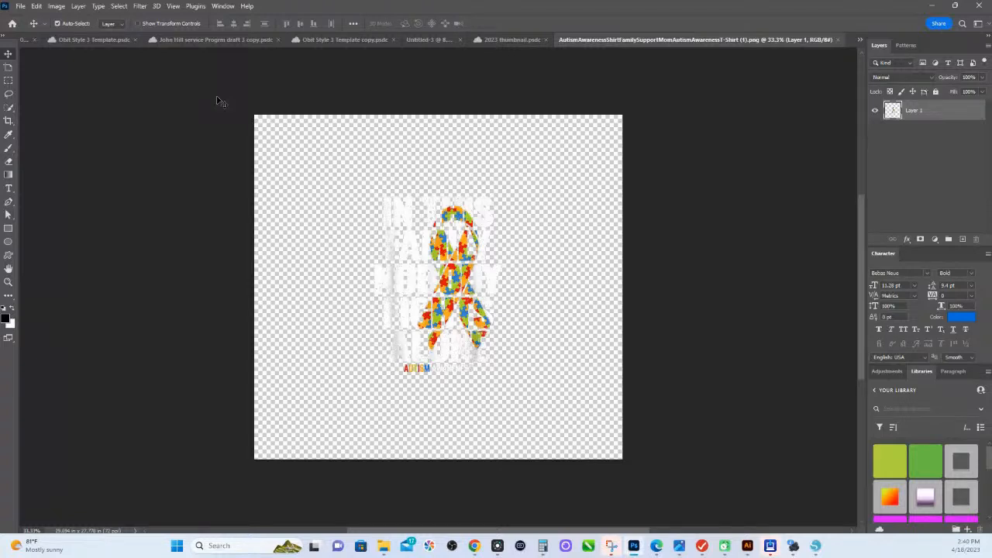
{"action": "left_click", "coordinate": [57, 7]}
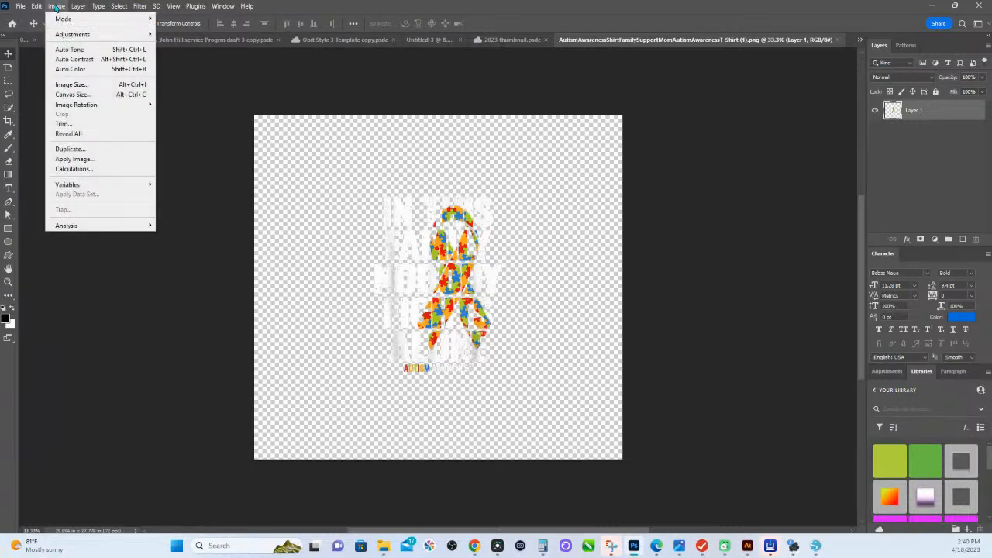
{"action": "left_click", "coordinate": [63, 124]}
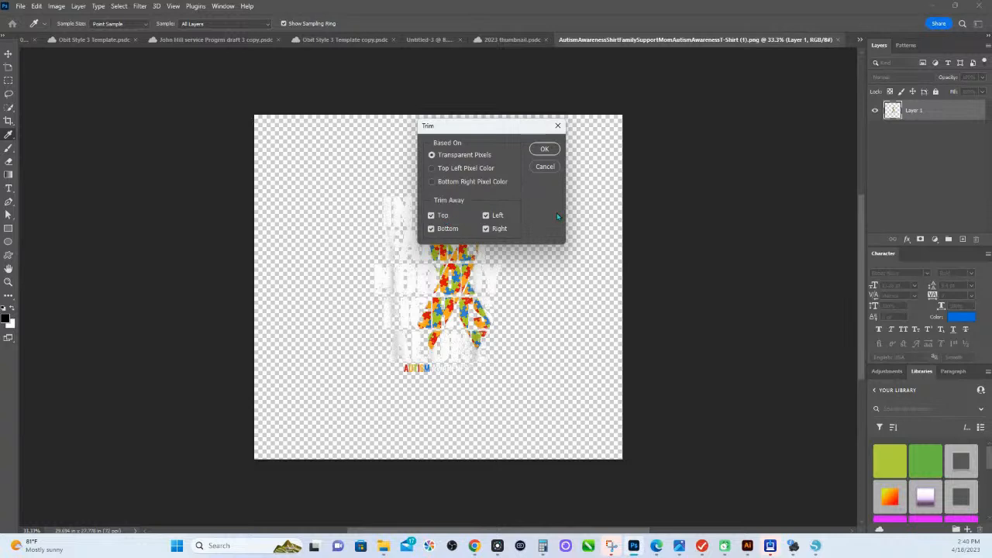
{"action": "left_click", "coordinate": [545, 150]}
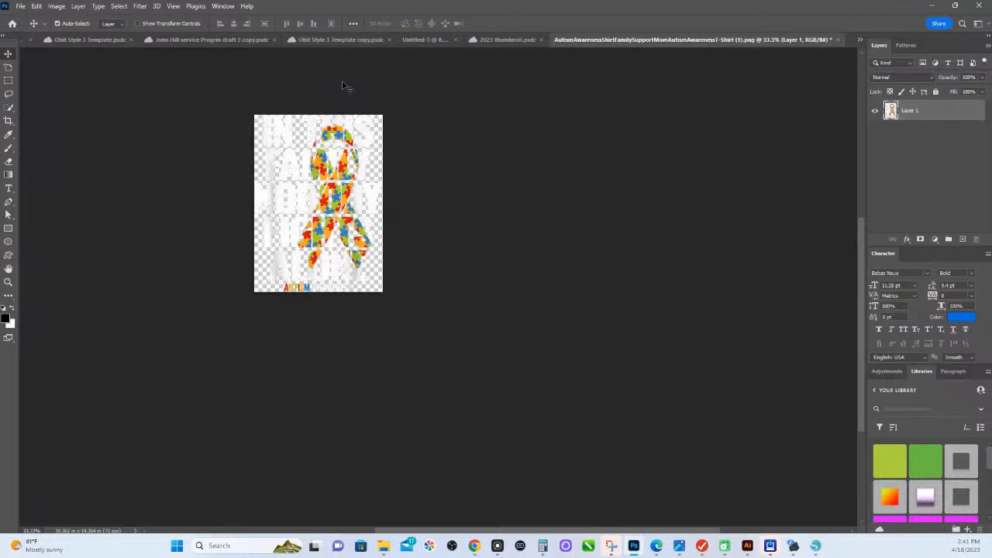
Set the canvas size to 22 inches wide by 36 inches high
{"action": "left_click", "coordinate": [58, 8]}
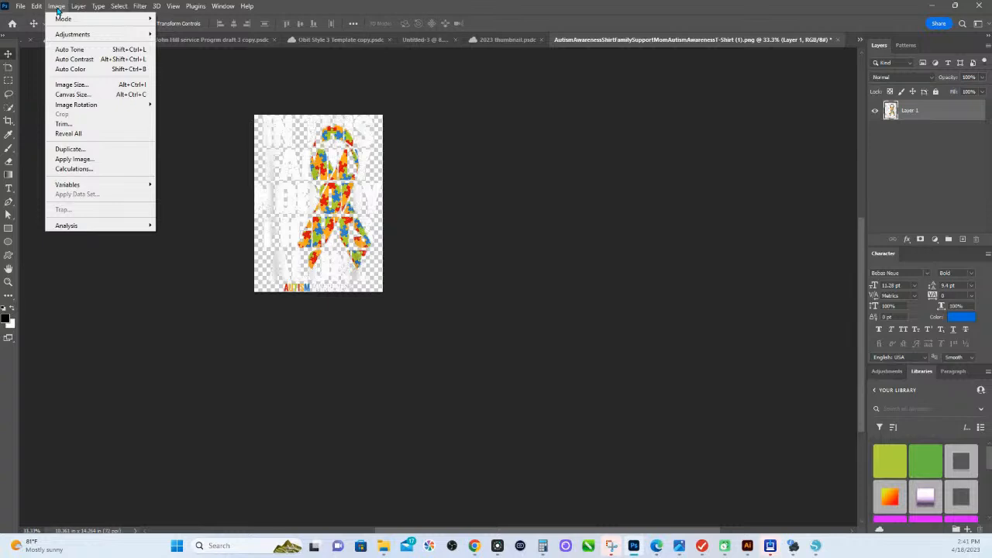
{"action": "left_click", "coordinate": [60, 94]}
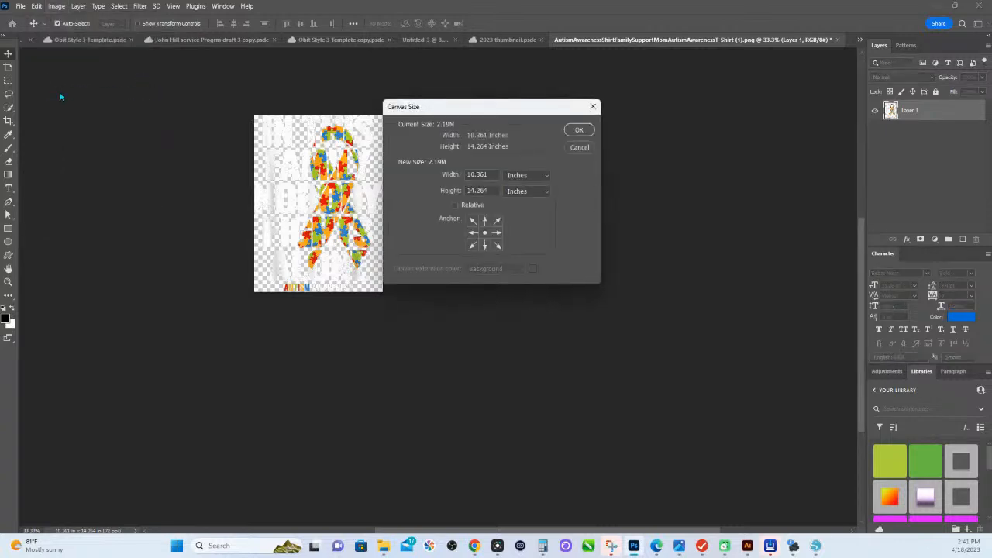
{"action": "left_click_drag", "start_coordinate": [488, 175], "coordinate": [431, 166]}
{"action": "type", "text": "22"}
{"action": "key", "text": "Tab"}
{"action": "type", "text": "36"}
{"action": "left_click", "coordinate": [580, 130]}
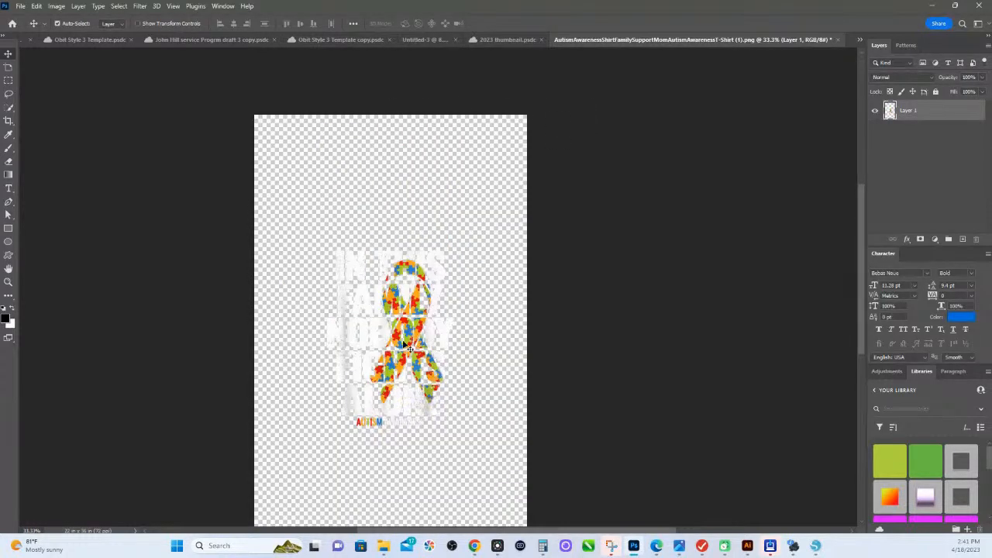
Move the ribbon design higher on the canvas and display its layer properties with the transform dimensions
{"action": "left_click_drag", "start_coordinate": [448, 344], "coordinate": [455, 288]}
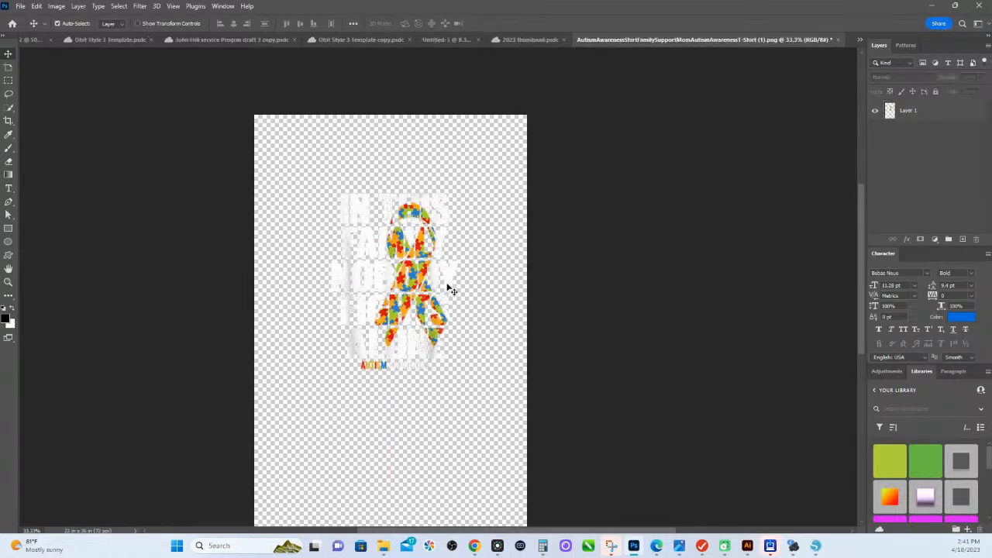
{"action": "key", "text": "ctrl+t"}
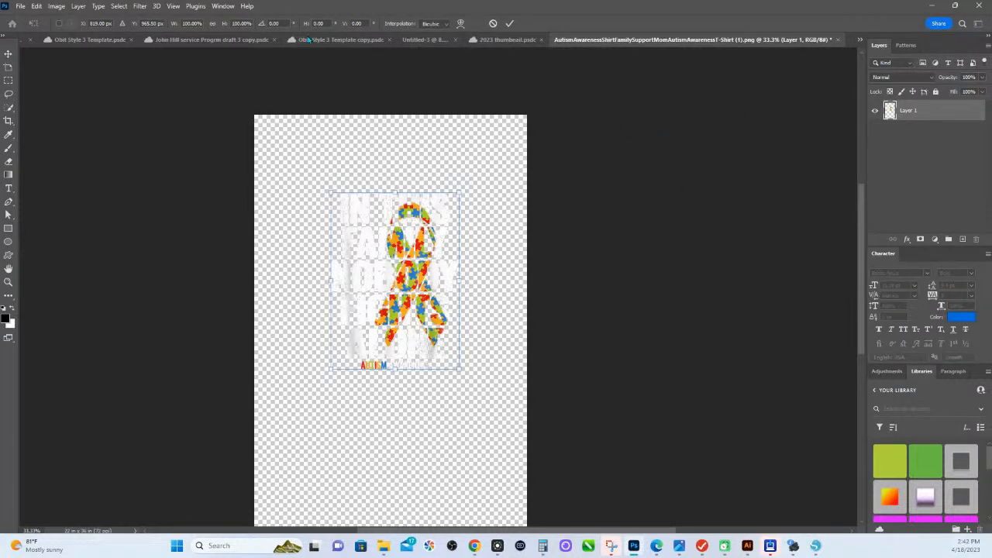
{"action": "left_click", "coordinate": [223, 6]}
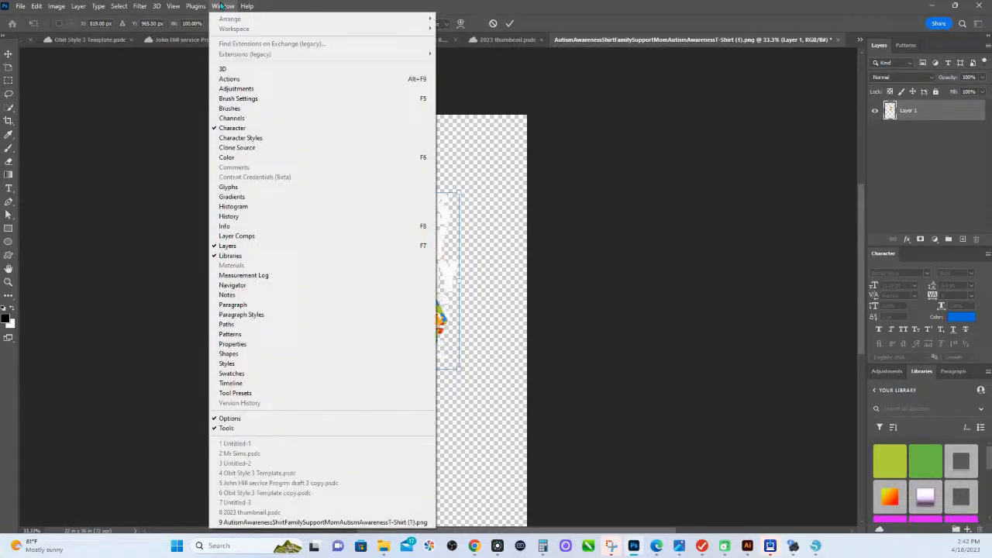
{"action": "left_click", "coordinate": [250, 345]}
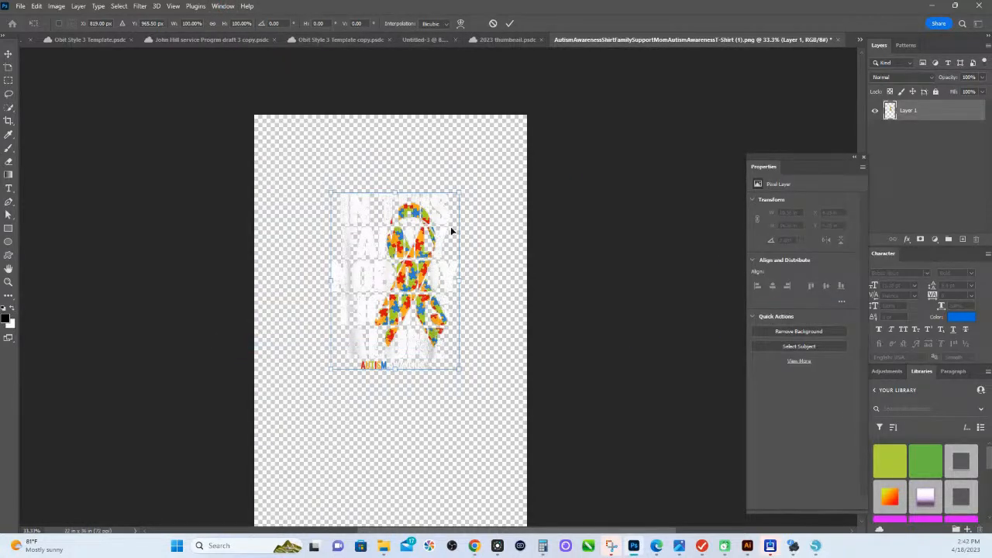
{"action": "key", "text": "Return"}
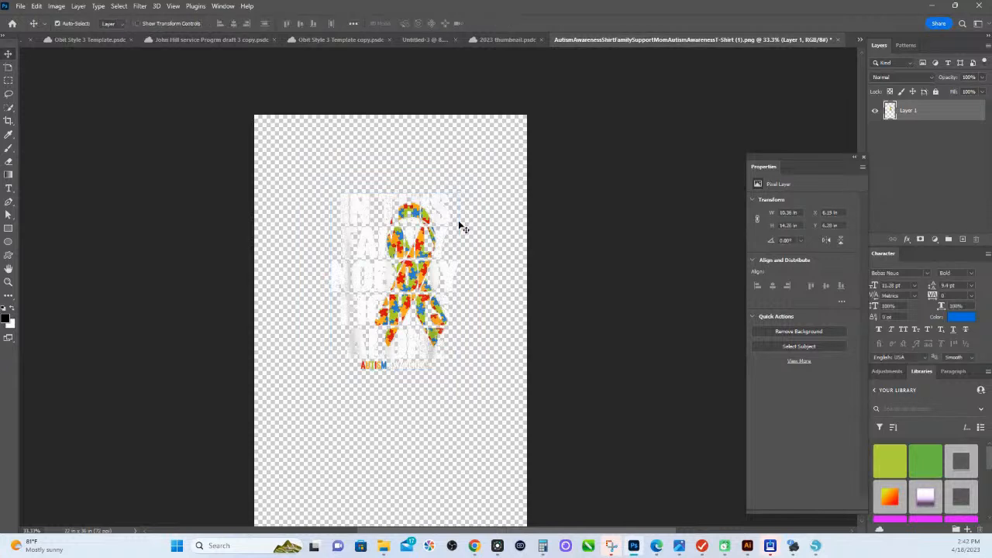
Enlarge the ribbon design to about 10.89 x 14.99 in and place it in the canvas's upper-left corner
{"action": "left_click_drag", "start_coordinate": [442, 252], "coordinate": [469, 247]}
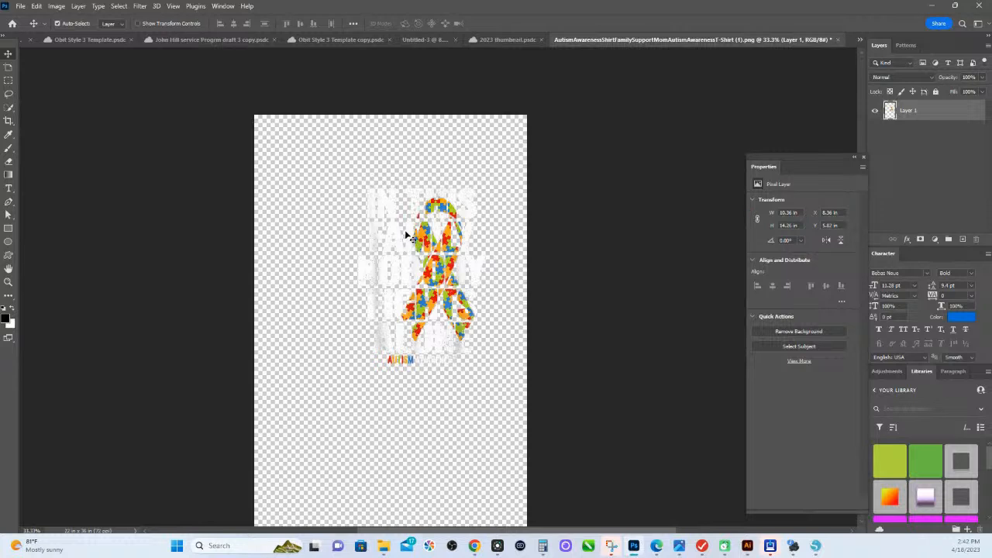
{"action": "key", "text": "ctrl+t"}
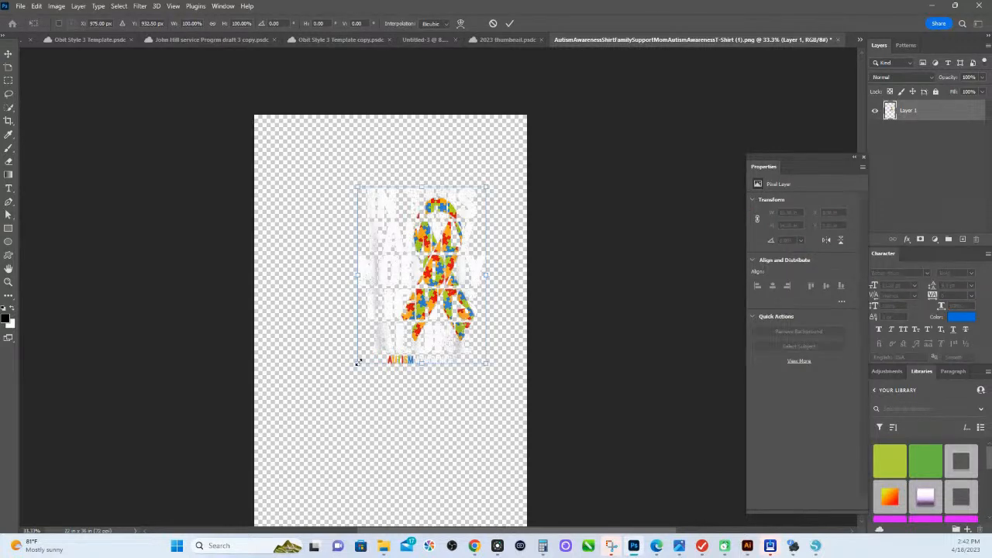
{"action": "left_click_drag", "start_coordinate": [358, 362], "coordinate": [347, 369]}
{"action": "left_click_drag", "start_coordinate": [433, 280], "coordinate": [342, 215]}
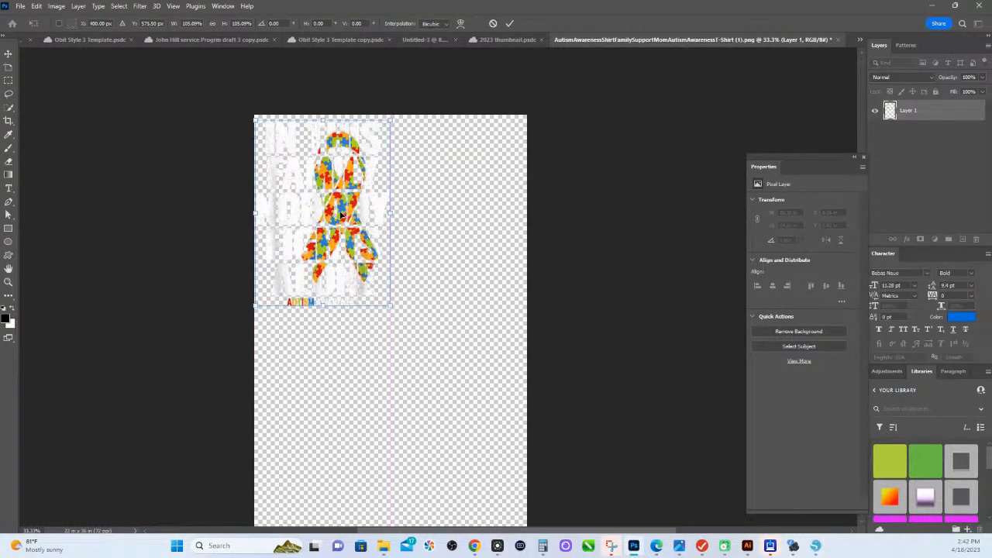
{"action": "key", "text": "Return"}
Duplicate the design beside the original, scale the copy to about 9.1 x 12.53 in, and align it near the canvas's upper edge
{"action": "right_click", "coordinate": [924, 116]}
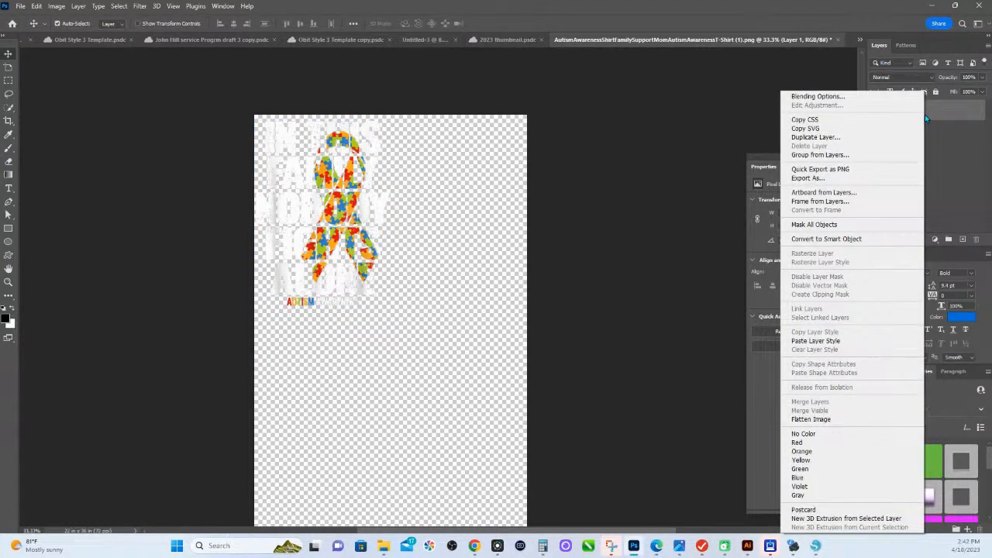
{"action": "left_click", "coordinate": [378, 210]}
{"action": "left_click_drag", "start_coordinate": [377, 211], "coordinate": [502, 218]}
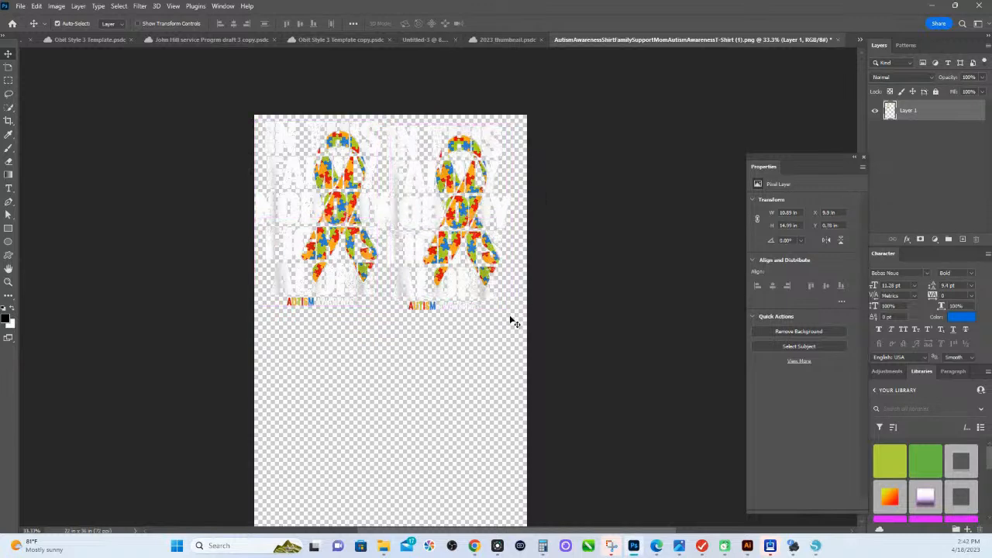
{"action": "key", "text": "ctrl+t"}
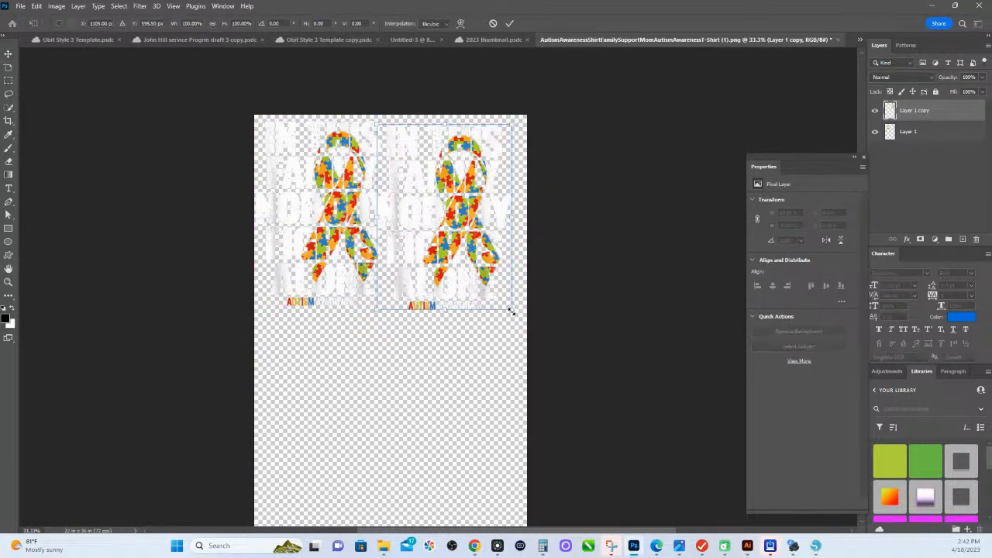
{"action": "left_click_drag", "start_coordinate": [511, 310], "coordinate": [474, 283]}
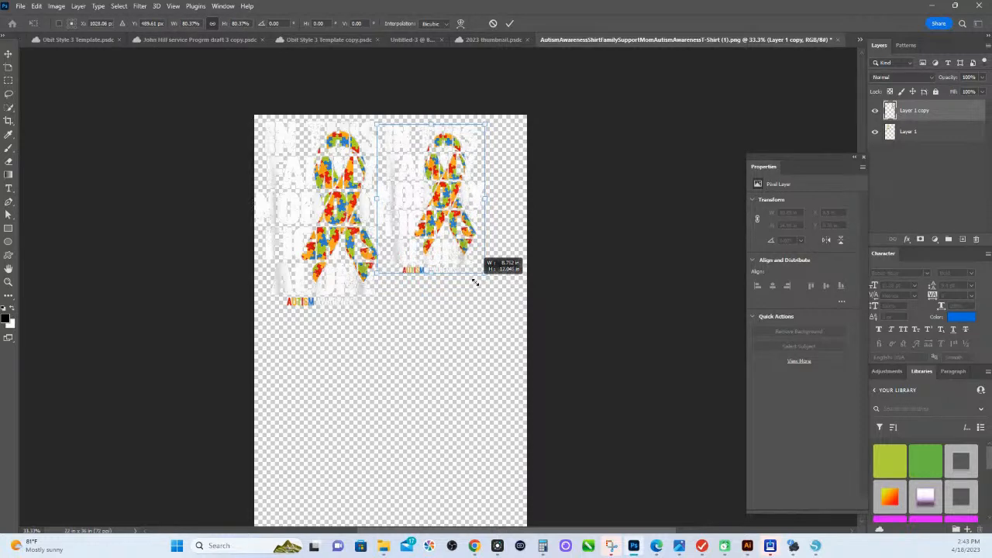
{"action": "left_click_drag", "start_coordinate": [474, 282], "coordinate": [480, 286]}
{"action": "mouse_move", "coordinate": [478, 207]}
{"action": "left_mouse_down"}
{"action": "mouse_move", "coordinate": [502, 204]}
{"action": "mouse_move", "coordinate": [493, 203]}
{"action": "left_mouse_up"}
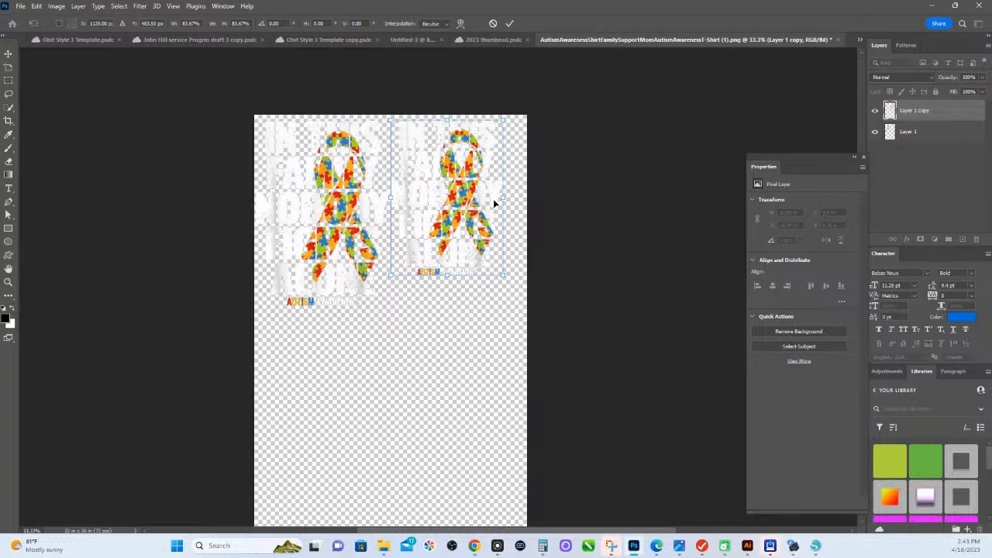
{"action": "scroll", "coordinate": [418, 214], "scroll_direction": "down", "scroll_amount": 1}
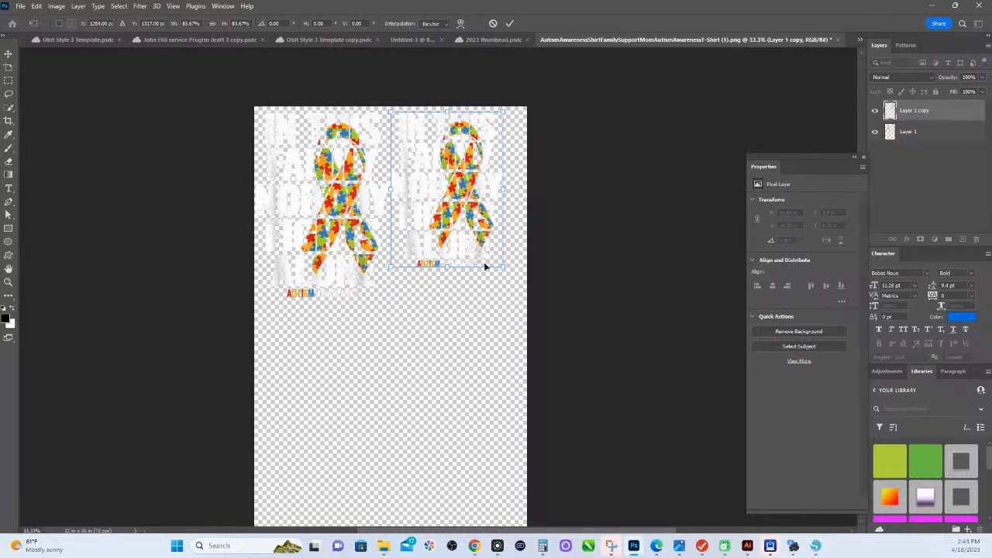
{"action": "left_click_drag", "start_coordinate": [492, 190], "coordinate": [503, 274]}
{"action": "key", "text": "Return"}
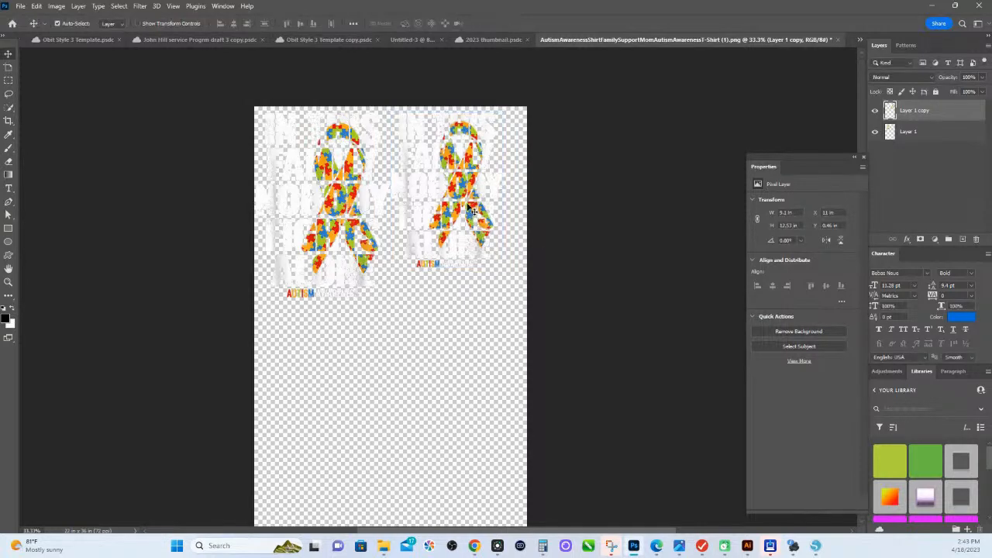
Duplicate the smaller design below itself and scale the new copy to about 7.35 x 10.14 in
{"action": "left_click_drag", "start_coordinate": [483, 193], "coordinate": [490, 361], "text": "alt"}
{"action": "key", "text": "ctrl+t"}
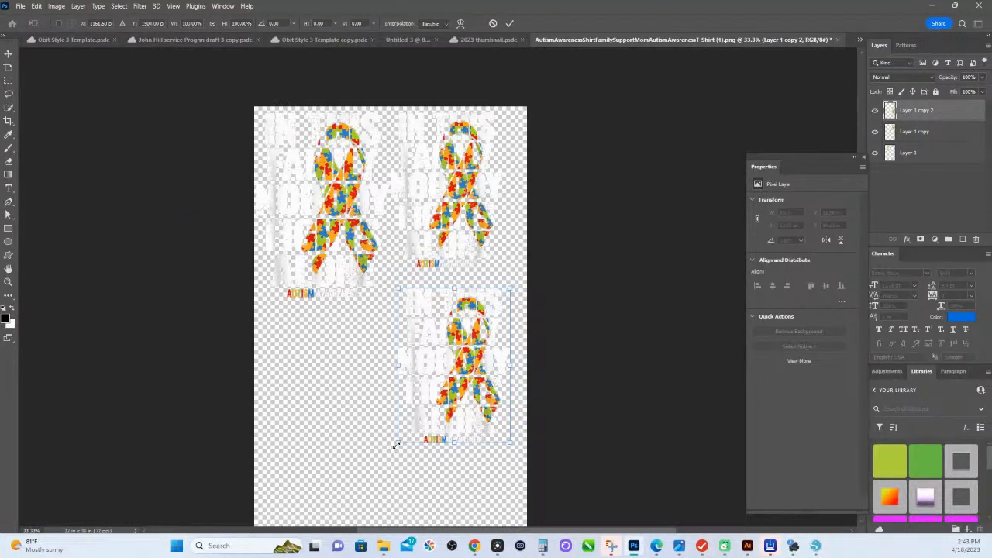
{"action": "left_click_drag", "start_coordinate": [395, 445], "coordinate": [400, 438]}
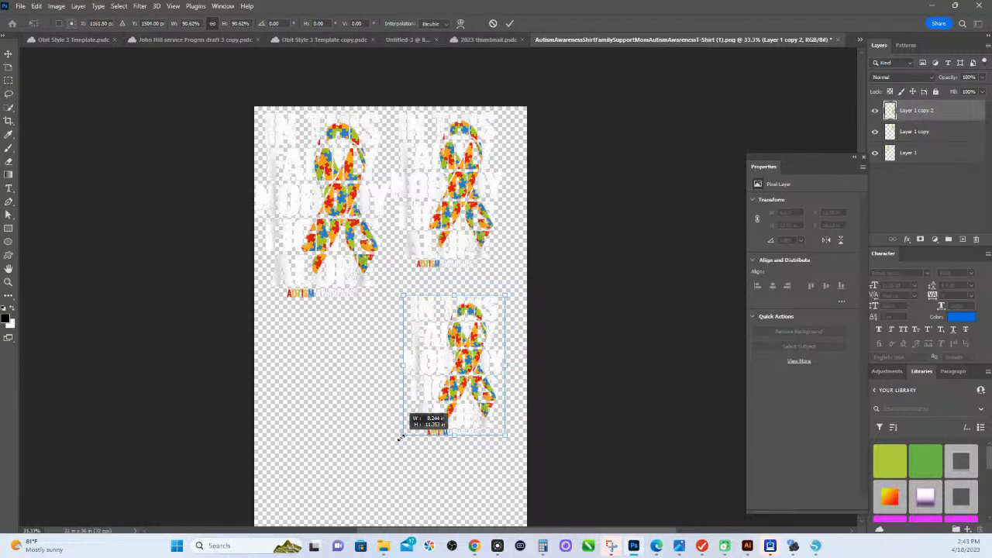
{"action": "left_click_drag", "start_coordinate": [400, 439], "coordinate": [406, 429]}
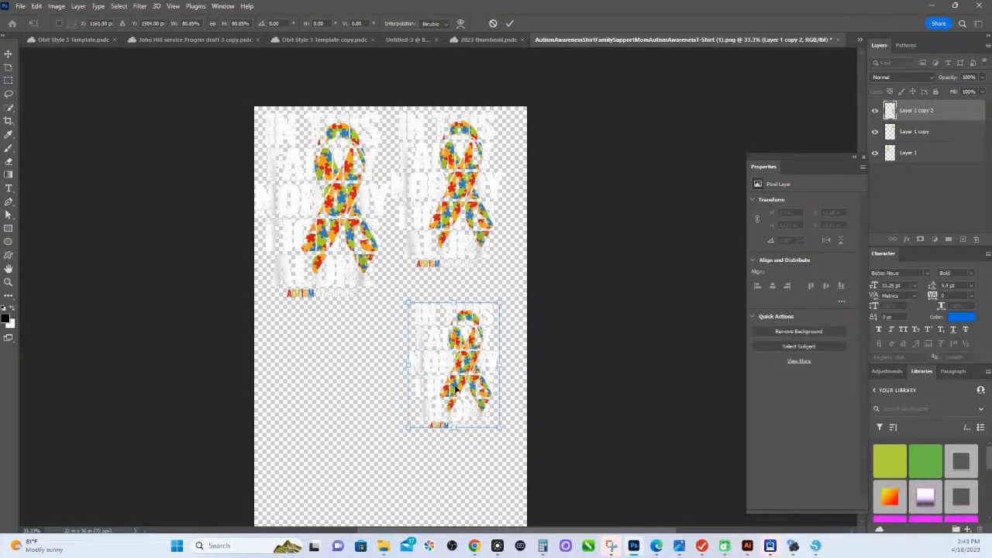
{"action": "key", "text": "Return"}
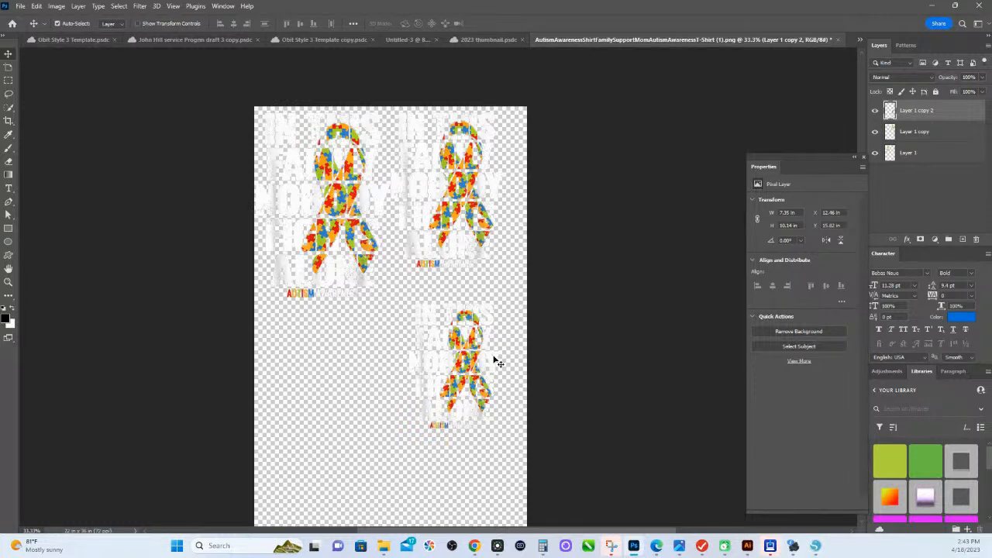
Duplicate the large ribbon design three times down the left column, continuing past the canvas's lower edge
{"action": "scroll", "coordinate": [398, 246], "scroll_direction": "down", "scroll_amount": 5}
{"action": "scroll", "coordinate": [359, 118], "scroll_direction": "up", "scroll_amount": 1}
{"action": "left_click", "coordinate": [362, 114]}
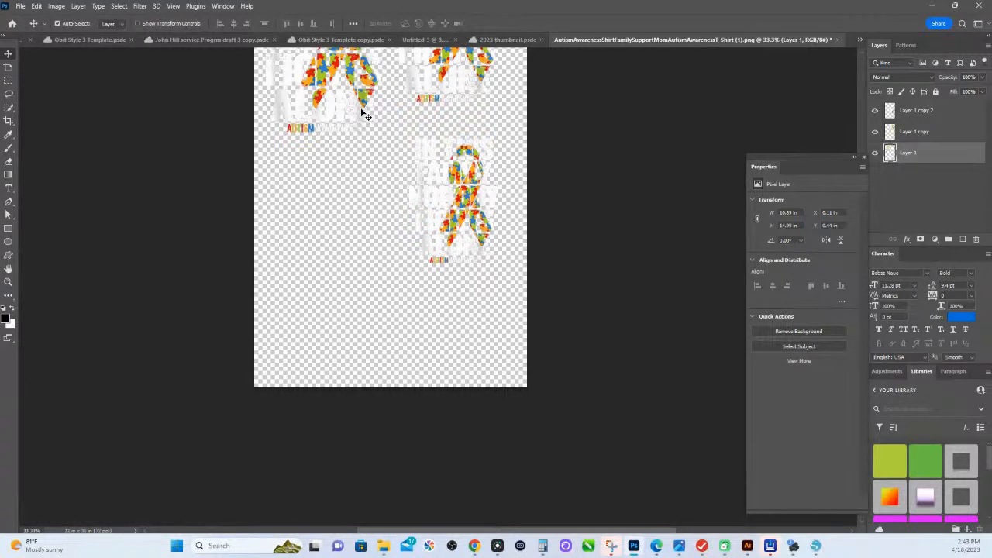
{"action": "left_click_drag", "start_coordinate": [361, 115], "coordinate": [367, 306]}
{"action": "left_click_drag", "start_coordinate": [387, 220], "coordinate": [380, 402]}
{"action": "scroll", "coordinate": [381, 372], "scroll_direction": "down", "scroll_amount": 5}
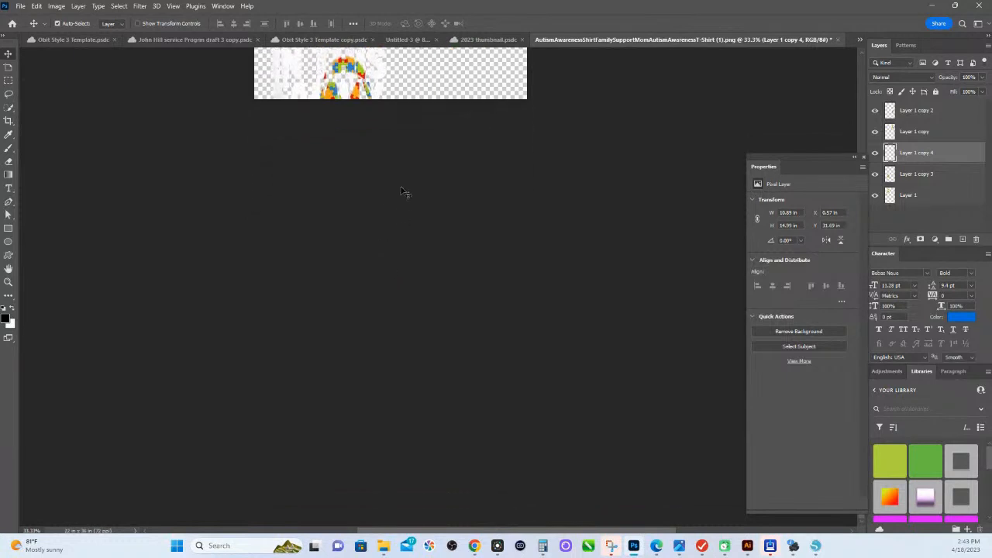
{"action": "left_click_drag", "start_coordinate": [380, 101], "coordinate": [378, 302]}
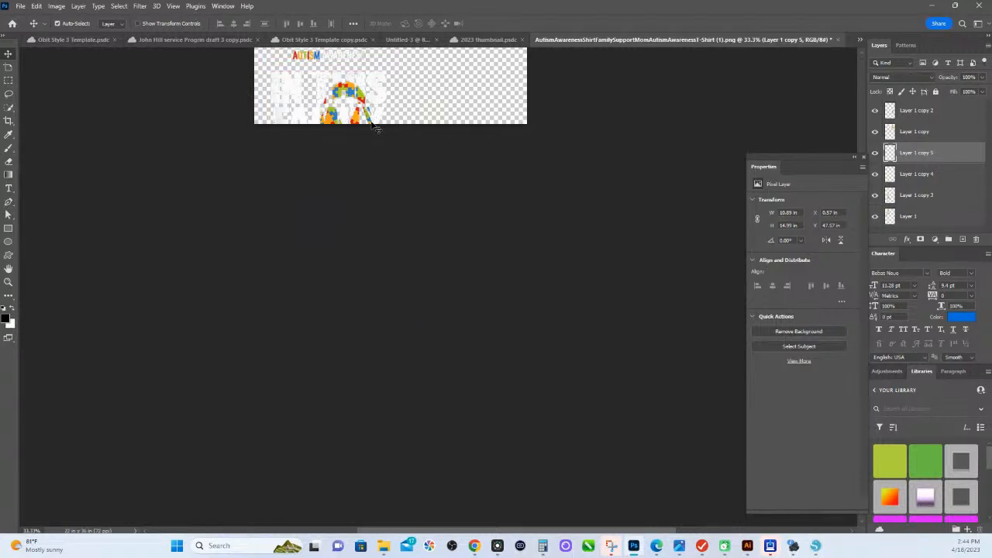
Extend the canvas with Reveal All to include the design copies lying beyond its lower edge
{"action": "left_click", "coordinate": [57, 6]}
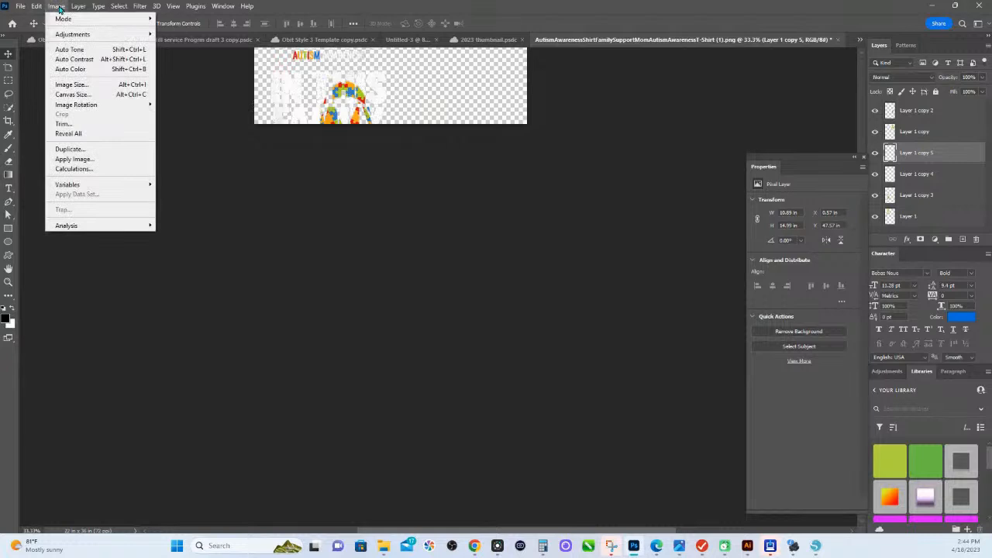
{"action": "left_click", "coordinate": [84, 135]}
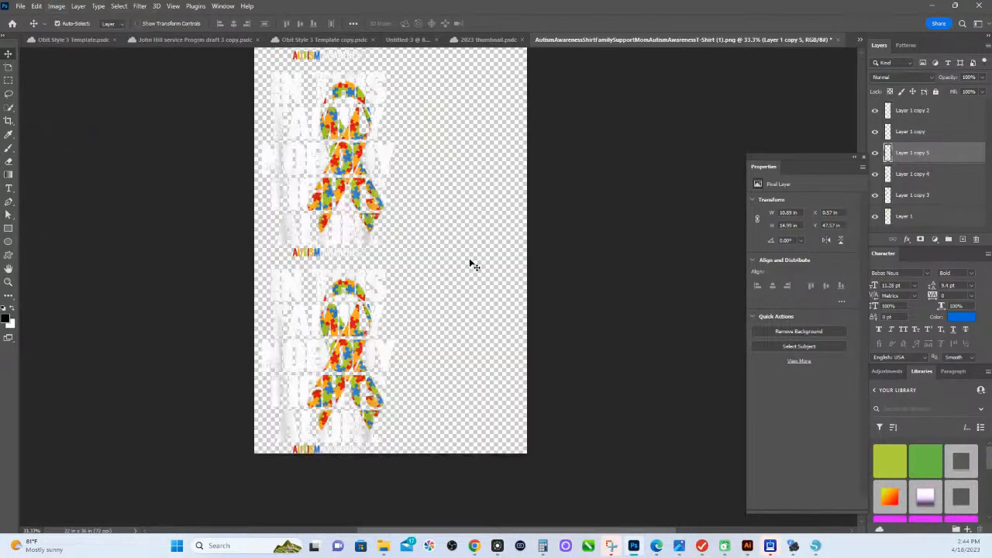
{"action": "scroll", "coordinate": [433, 258], "scroll_direction": "up", "scroll_amount": 6}
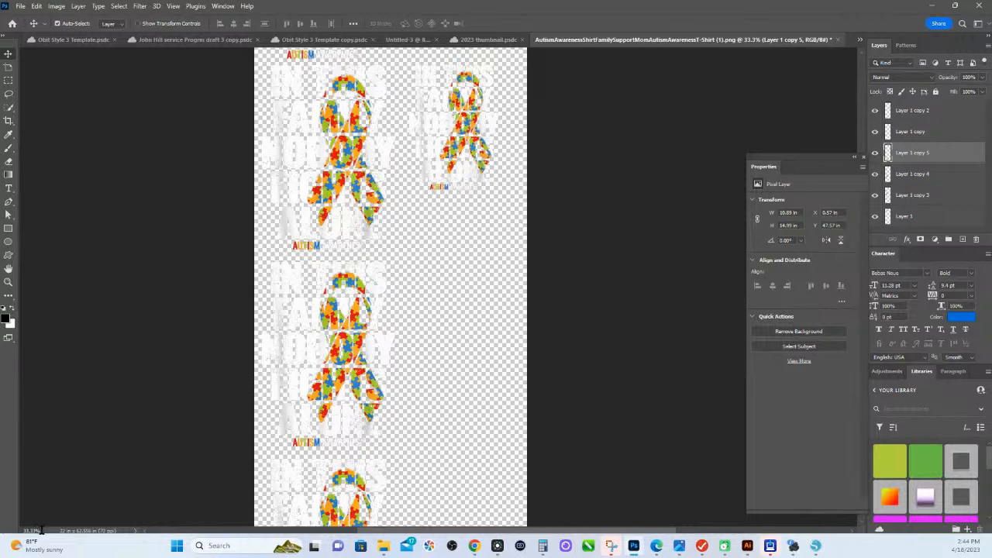
Move the smallest design out of the right column to below the left column, beyond the canvas's lower edge
{"action": "left_click", "coordinate": [18, 532]}
{"action": "type", "text": "10"}
{"action": "key", "text": "Return"}
{"action": "scroll", "coordinate": [388, 247], "scroll_direction": "down", "scroll_amount": 1}
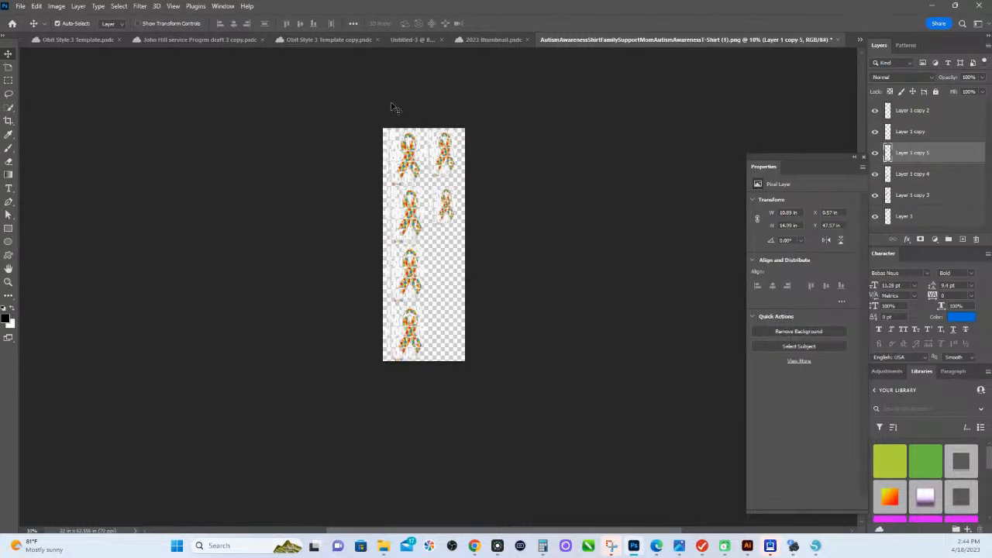
{"action": "left_click", "coordinate": [455, 188]}
{"action": "left_click_drag", "start_coordinate": [455, 190], "coordinate": [454, 293]}
{"action": "left_click_drag", "start_coordinate": [448, 206], "coordinate": [445, 346]}
{"action": "left_click_drag", "start_coordinate": [441, 406], "coordinate": [403, 397]}
Duplicate the 9.1 in wide design down the right column past the lower edge and extend the canvas with Reveal All
{"action": "left_click", "coordinate": [452, 159]}
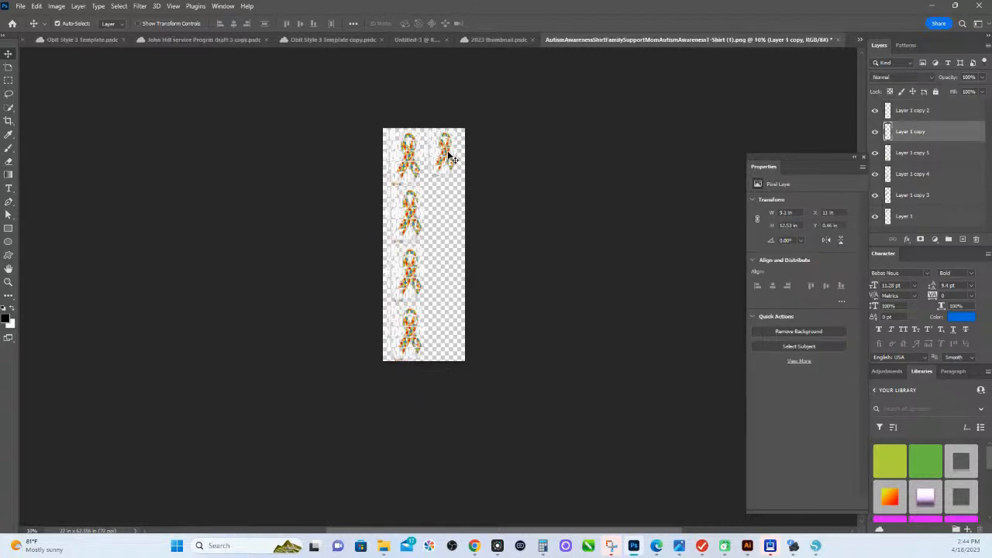
{"action": "left_click_drag", "start_coordinate": [454, 159], "coordinate": [451, 354]}
{"action": "left_click", "coordinate": [57, 6]}
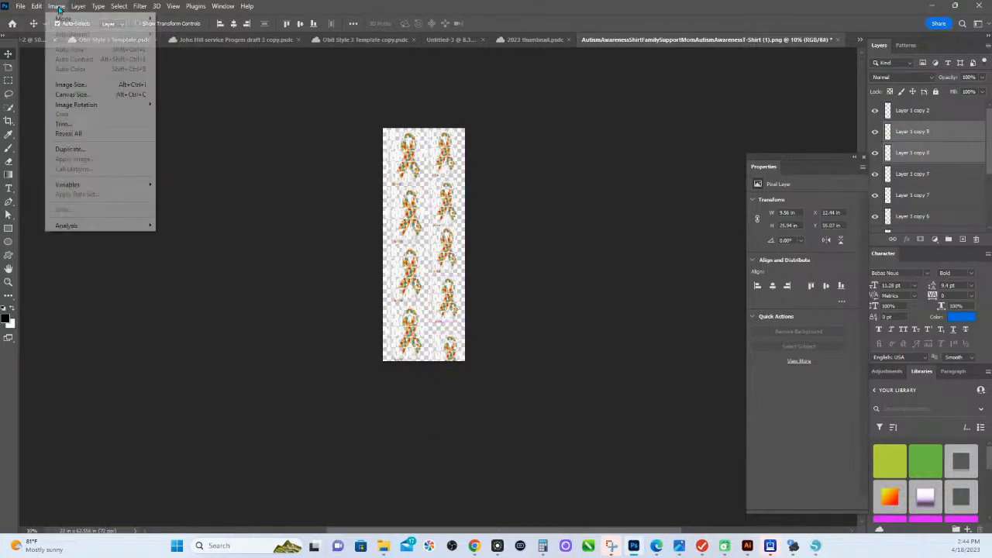
{"action": "left_click", "coordinate": [69, 133]}
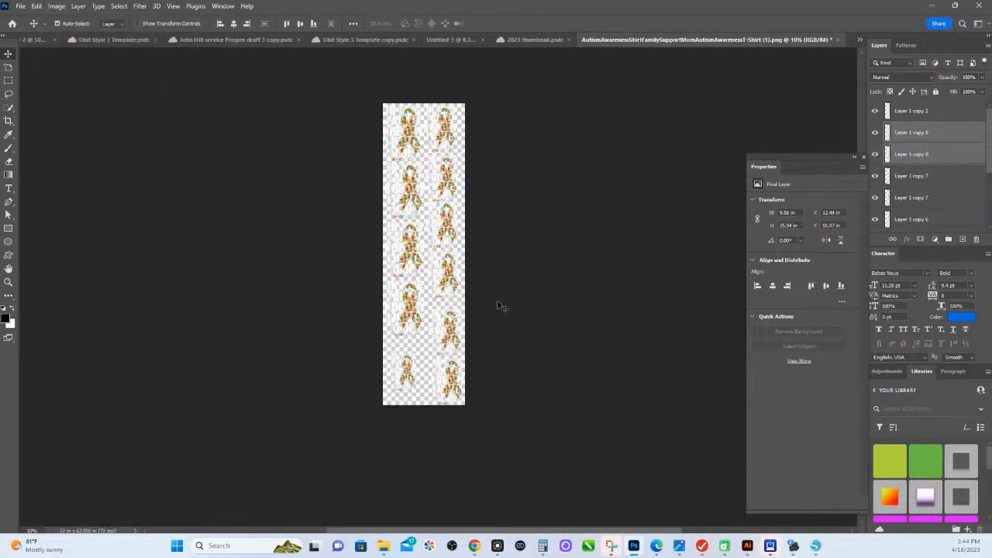
Reposition the lowest designs closer to their columns and set the canvas height to 115 inches, keeping the 22 in width
{"action": "left_click_drag", "start_coordinate": [452, 354], "coordinate": [409, 356]}
{"action": "left_click", "coordinate": [502, 345]}
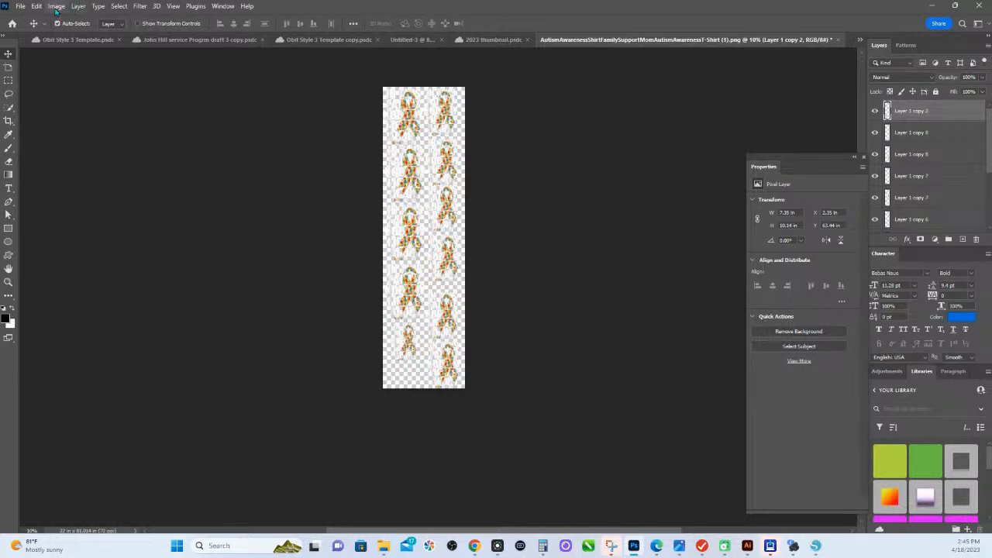
{"action": "left_click", "coordinate": [56, 7]}
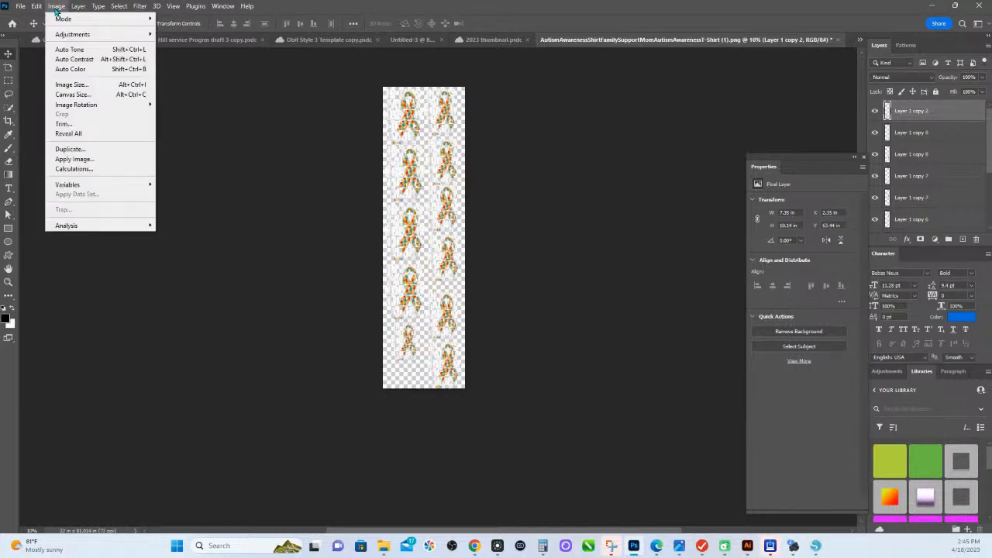
{"action": "left_click", "coordinate": [79, 95]}
{"action": "left_click_drag", "start_coordinate": [496, 188], "coordinate": [444, 190]}
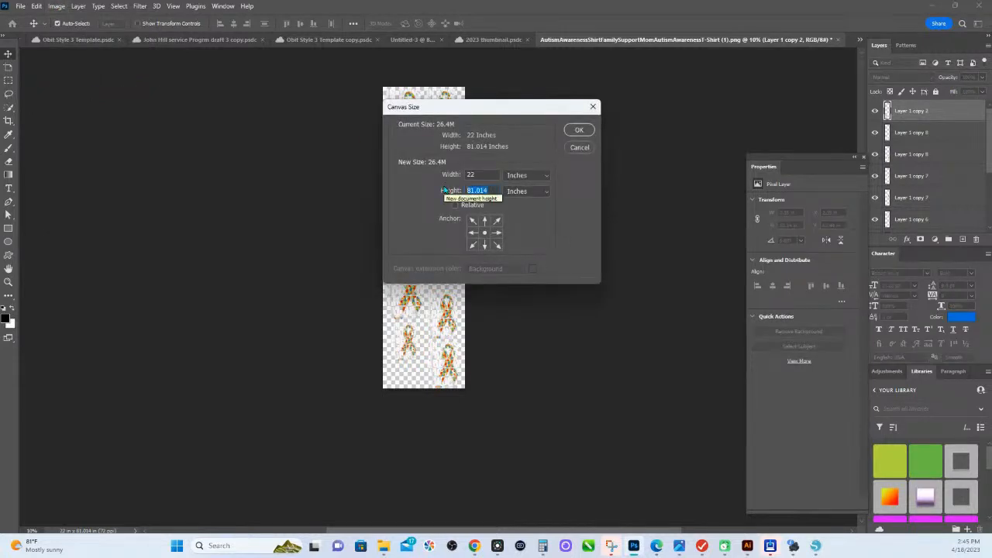
{"action": "type", "text": "115"}
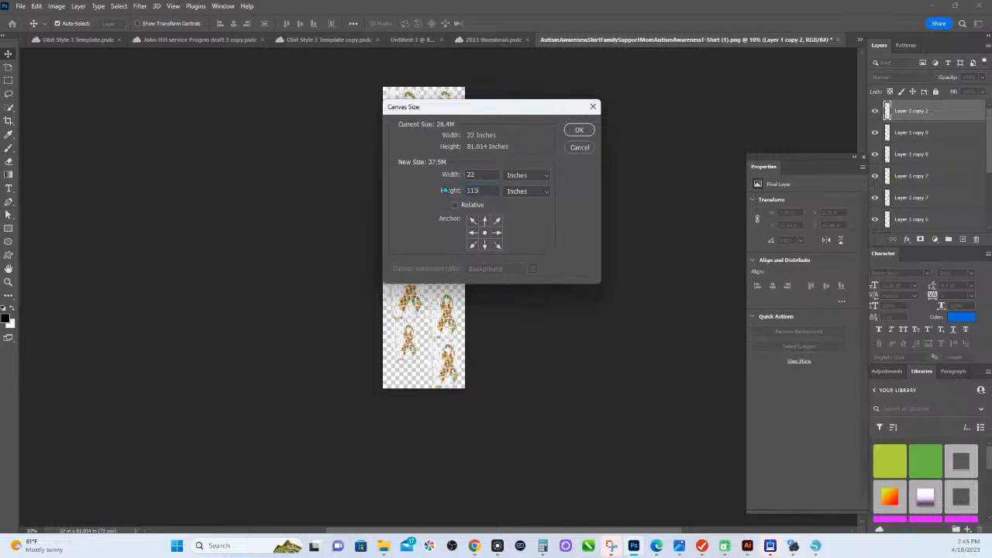
{"action": "left_click", "coordinate": [579, 131]}
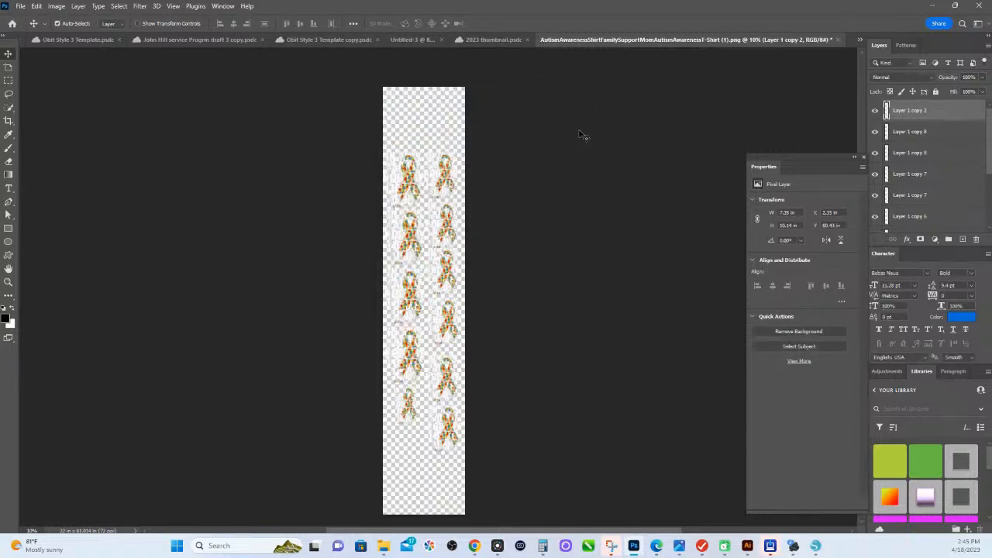
Move all designs together up to the canvas's upper edge, leaving the empty space below them
{"action": "left_click_drag", "start_coordinate": [370, 134], "coordinate": [507, 498]}
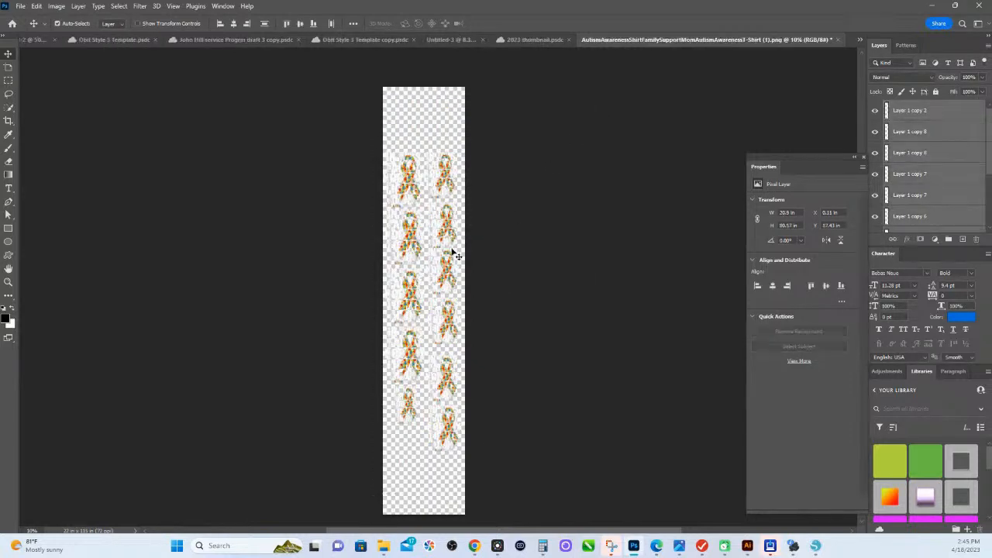
{"action": "left_click_drag", "start_coordinate": [445, 268], "coordinate": [447, 210]}
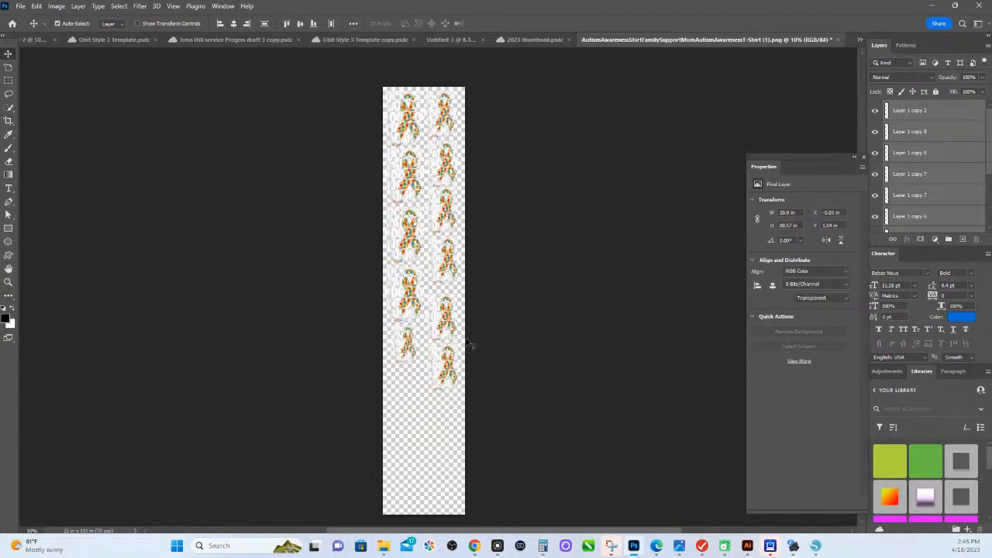
{"action": "left_click", "coordinate": [505, 281]}
Duplicate the last three designs of the right column to fill the column down to the canvas's lower edge
{"action": "scroll", "coordinate": [471, 324], "scroll_direction": "down", "scroll_amount": 5}
{"action": "left_click_drag", "start_coordinate": [502, 349], "coordinate": [457, 214]}
{"action": "left_click_drag", "start_coordinate": [527, 352], "coordinate": [448, 321]}
{"action": "scroll", "coordinate": [489, 332], "scroll_direction": "up", "scroll_amount": 3}
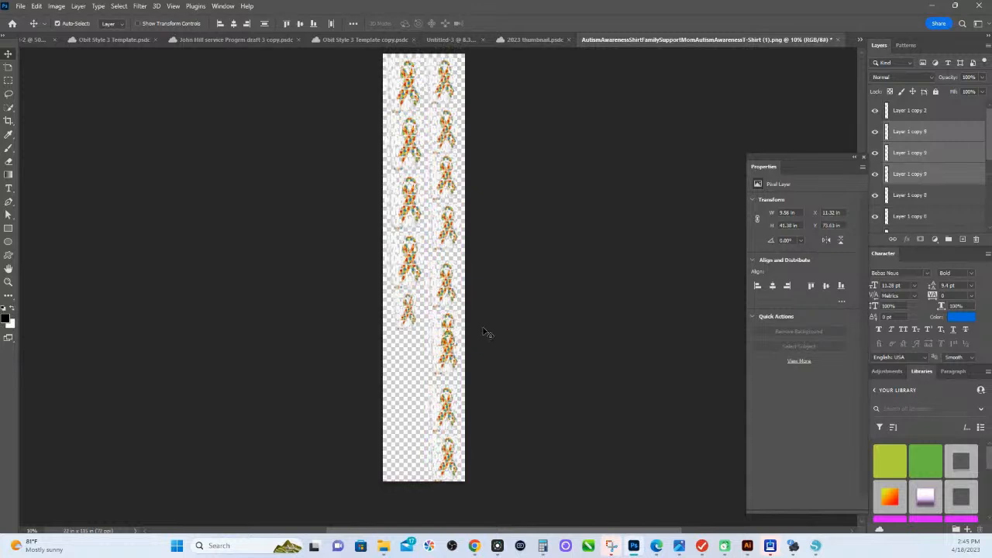
Scale the overlapping copy in the right column to about 49.56% of its size
{"action": "mouse_move", "coordinate": [445, 374]}
{"action": "left_mouse_down"}
{"action": "mouse_move", "coordinate": [464, 379]}
{"action": "mouse_move", "coordinate": [458, 371]}
{"action": "mouse_move", "coordinate": [450, 381]}
{"action": "left_mouse_up"}
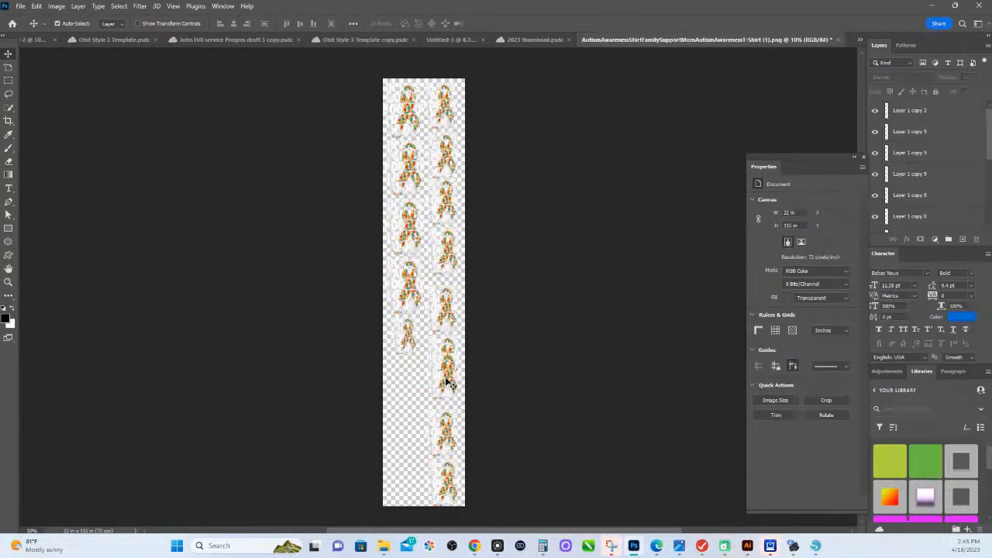
{"action": "left_click", "coordinate": [448, 383]}
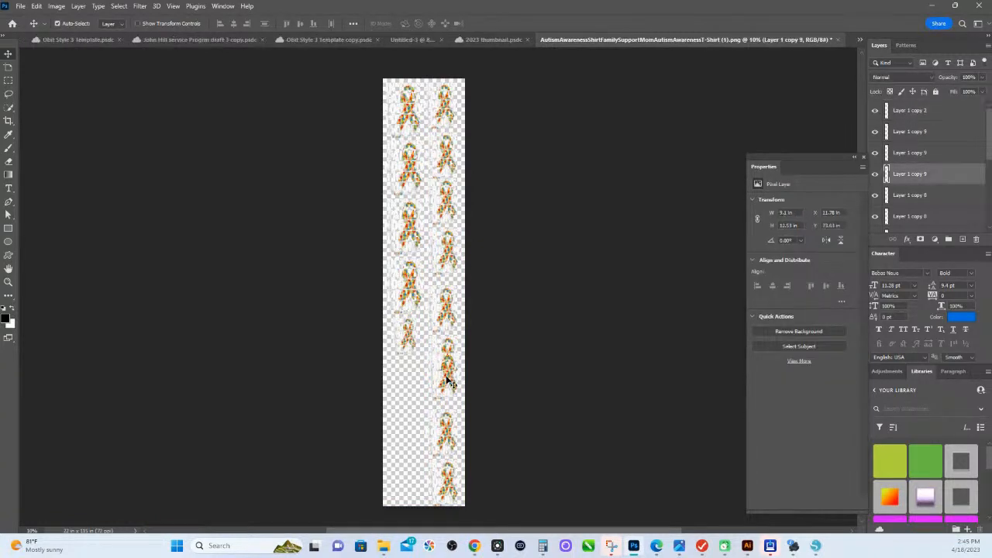
{"action": "key", "text": "ctrl+t"}
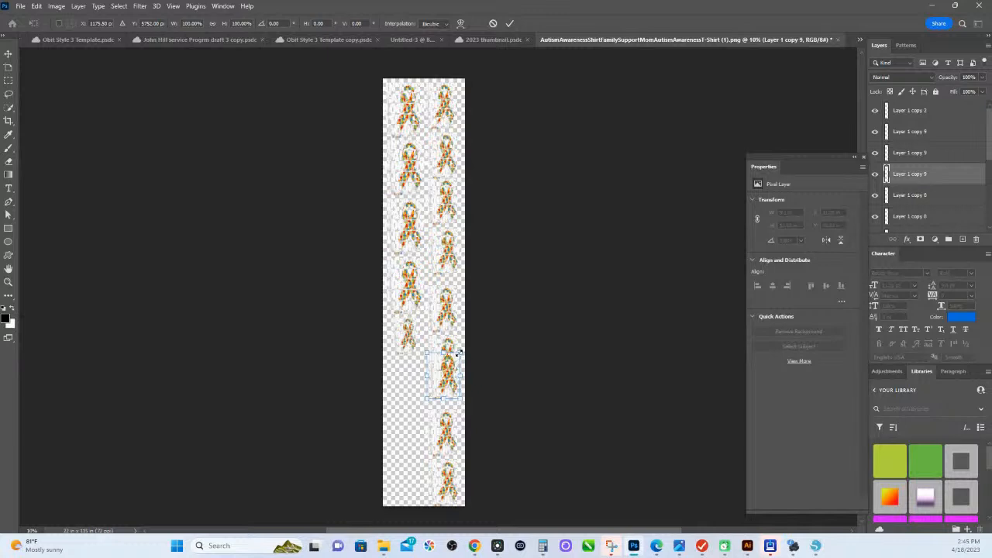
{"action": "left_click_drag", "start_coordinate": [459, 353], "coordinate": [448, 364]}
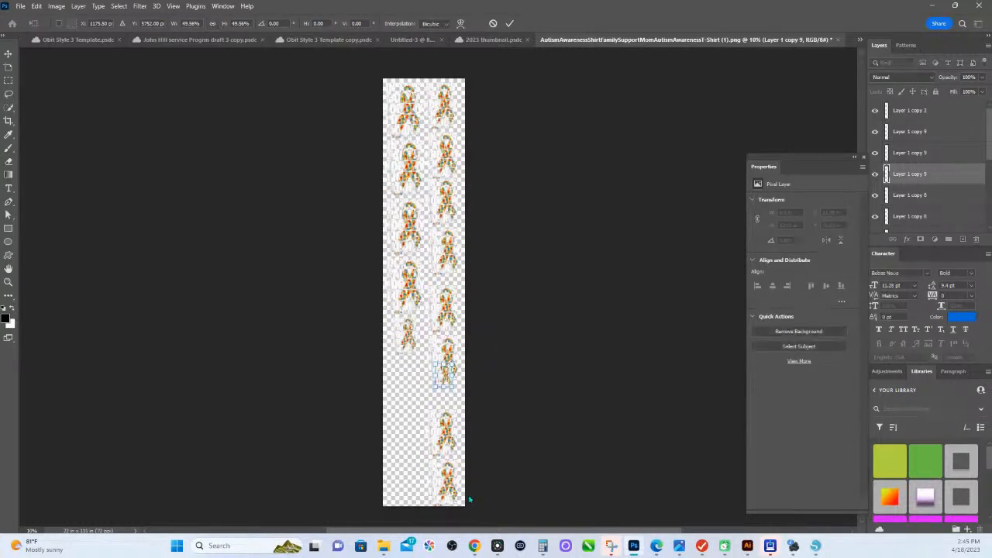
{"action": "key", "text": "Return"}
Center-align all designs in the right column and distribute them evenly in the vertical direction
{"action": "left_click_drag", "start_coordinate": [492, 500], "coordinate": [444, 95]}
{"action": "left_click", "coordinate": [246, 23]}
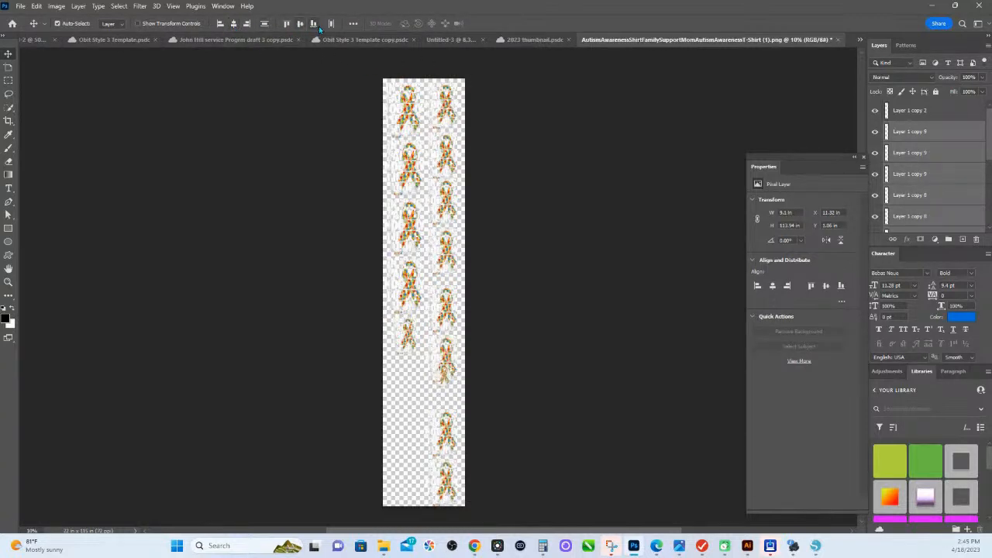
{"action": "left_click", "coordinate": [265, 23]}
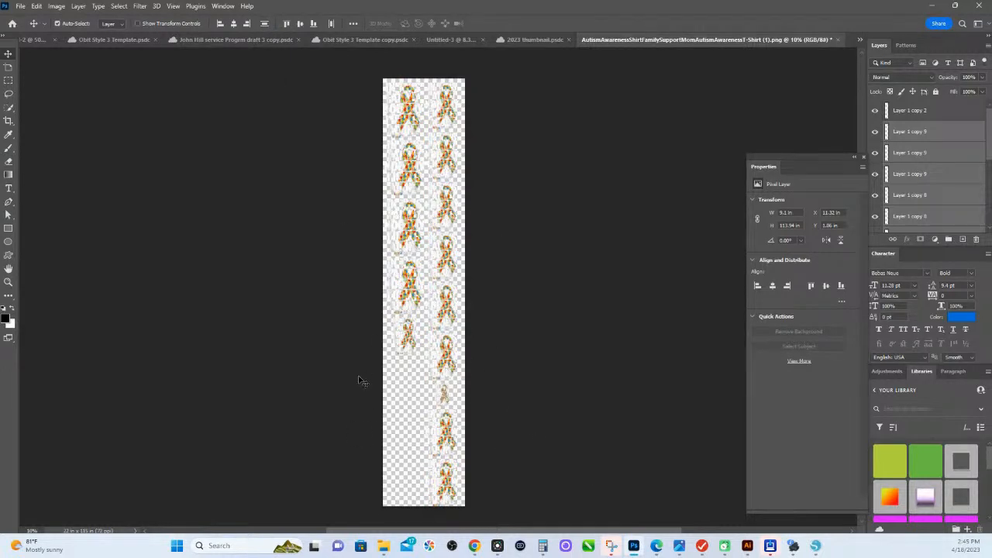
Duplicate the 7.35 in wide design three times down the left column, and center-align and vertically distribute that column
{"action": "left_click", "coordinate": [403, 362]}
{"action": "left_click", "coordinate": [403, 362]}
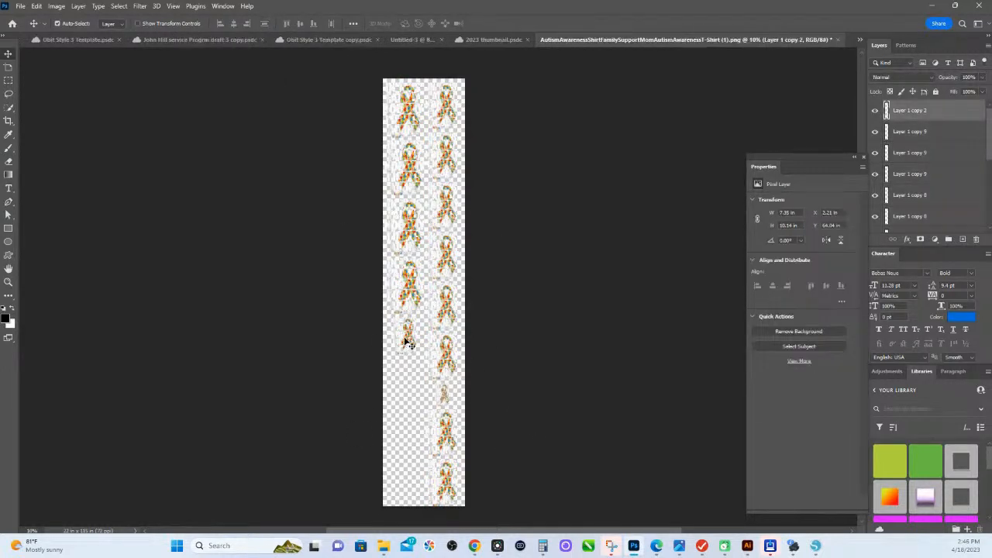
{"action": "left_click_drag", "start_coordinate": [404, 362], "coordinate": [410, 470]}
{"action": "left_click_drag", "start_coordinate": [410, 512], "coordinate": [374, 74]}
{"action": "left_click", "coordinate": [233, 23]}
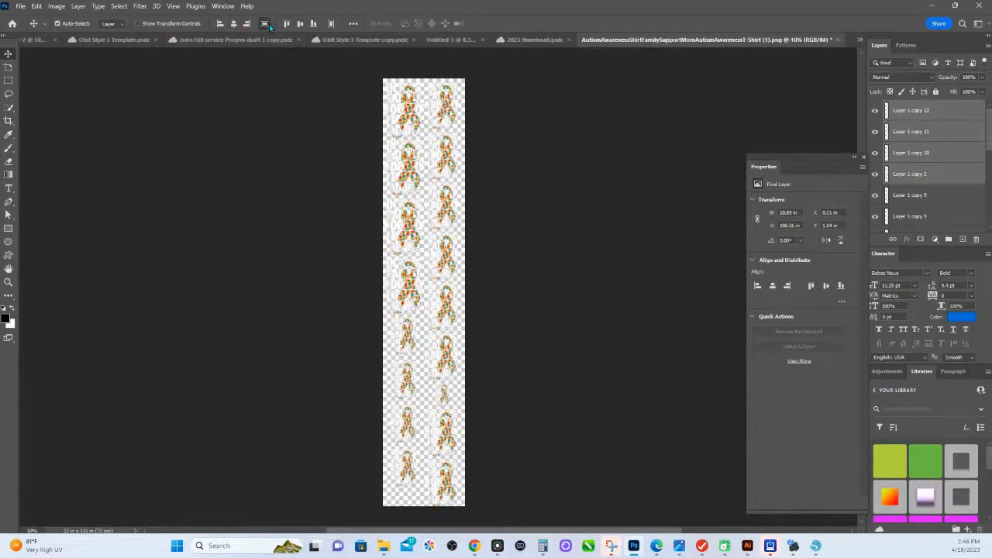
{"action": "left_click", "coordinate": [264, 24]}
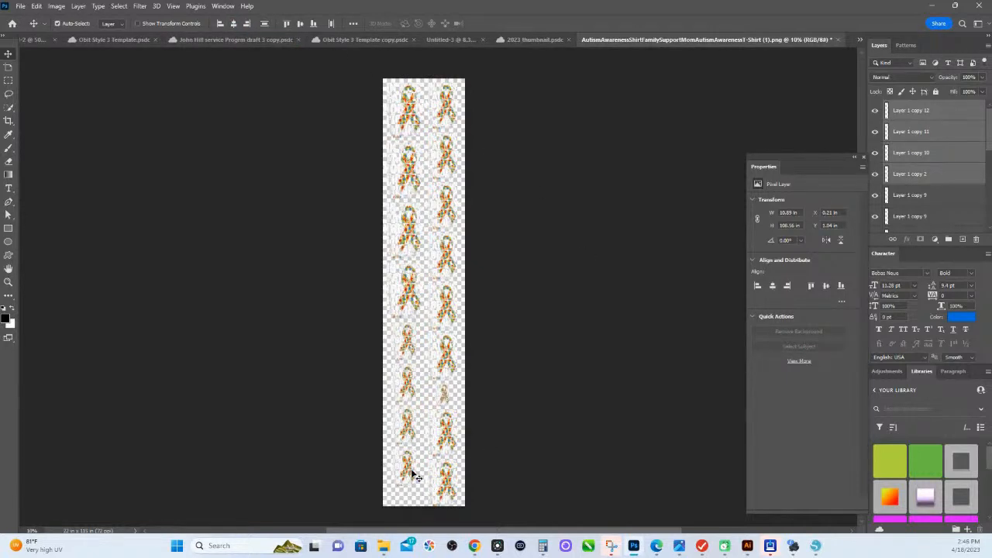
Move the left column's last design to the canvas's lower edge, shift the column slightly inward, and redistribute it vertically
{"action": "left_click", "coordinate": [542, 468]}
{"action": "left_click_drag", "start_coordinate": [412, 474], "coordinate": [389, 124]}
{"action": "left_click_drag", "start_coordinate": [412, 497], "coordinate": [402, 92]}
{"action": "left_click", "coordinate": [416, 497]}
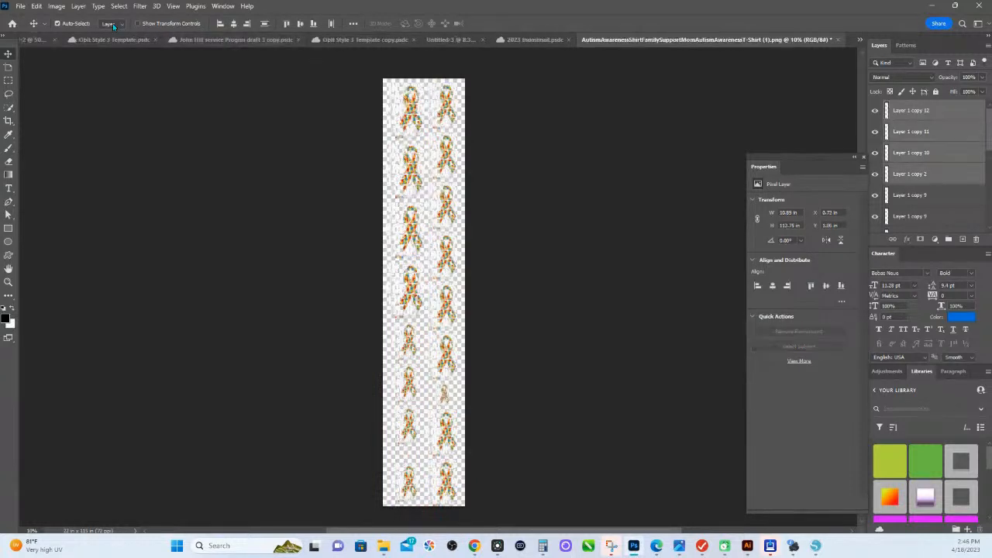
{"action": "left_click", "coordinate": [263, 24]}
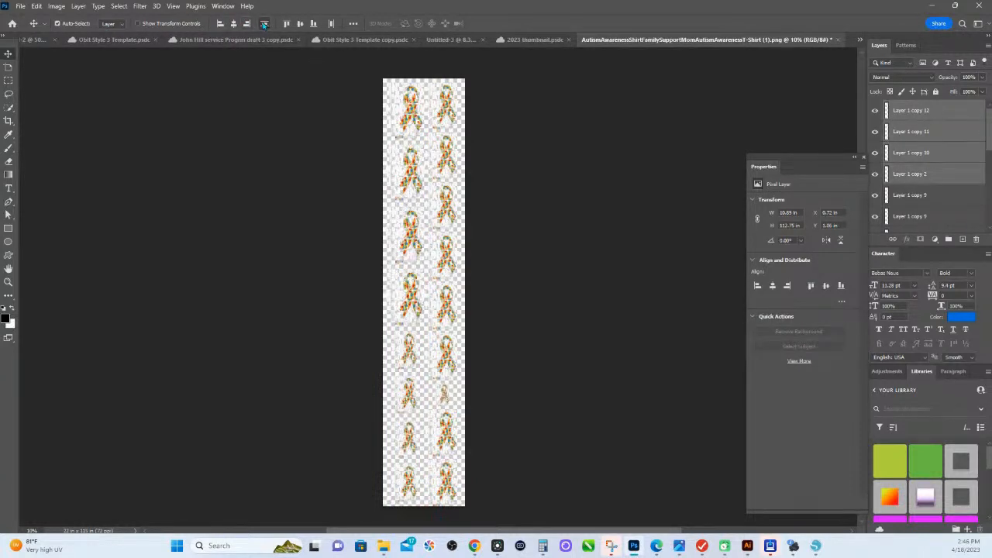
Trim the canvas on all four sides based on transparent pixels
{"action": "left_click", "coordinate": [57, 6]}
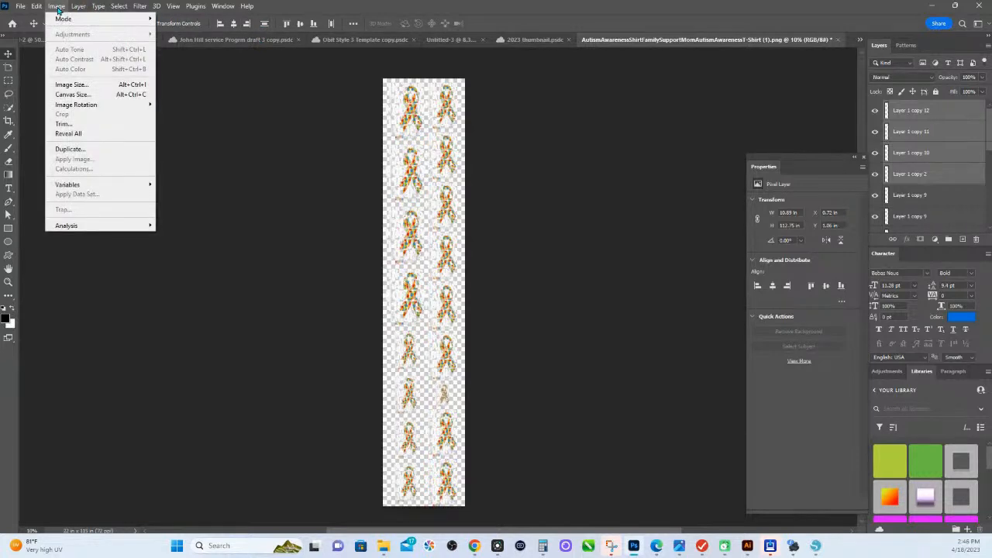
{"action": "left_click", "coordinate": [82, 125]}
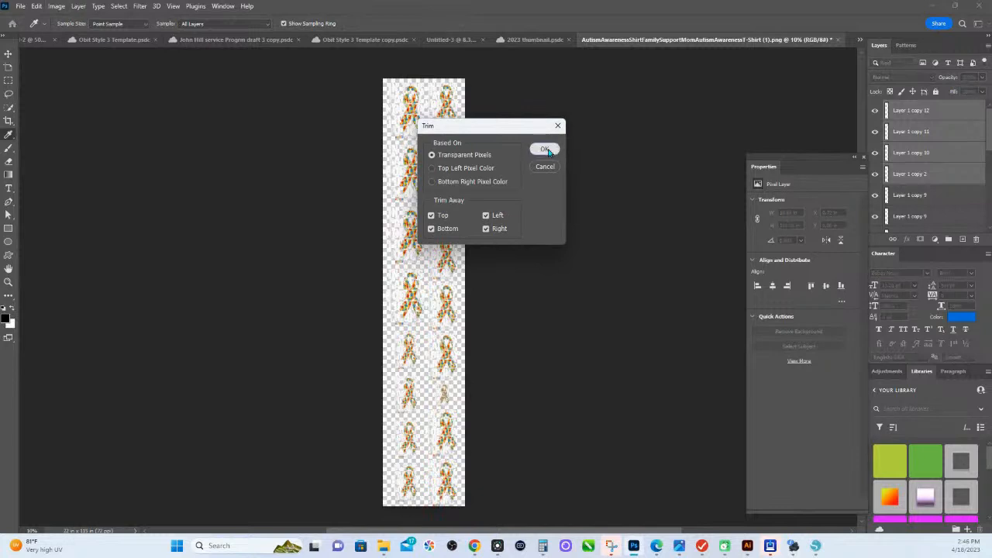
{"action": "left_click", "coordinate": [545, 151]}
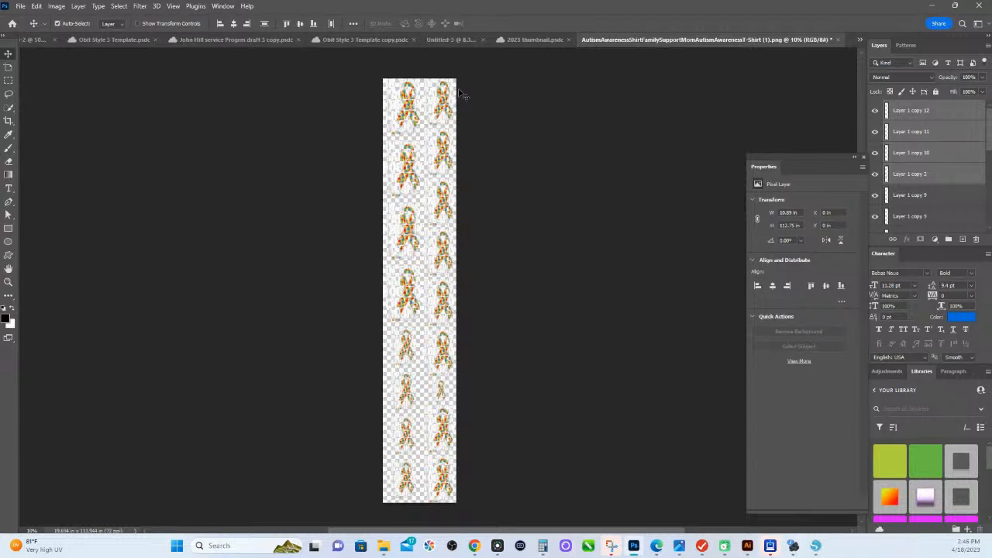
Try exporting the gang sheet as a PNG with transparency at 100% scale, and leave at the save location
{"action": "left_click", "coordinate": [23, 12]}
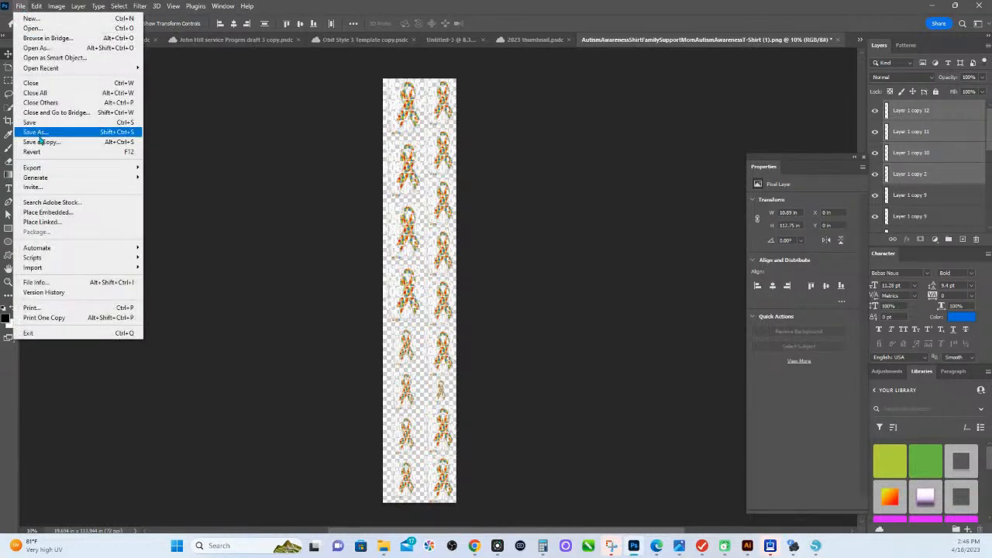
{"action": "mouse_move", "coordinate": [56, 169]}
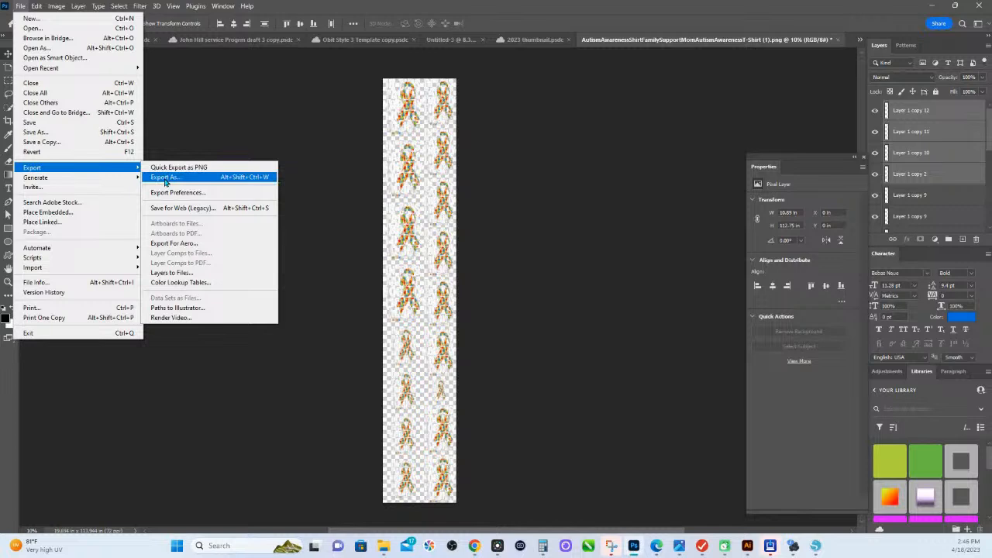
{"action": "left_click", "coordinate": [168, 178]}
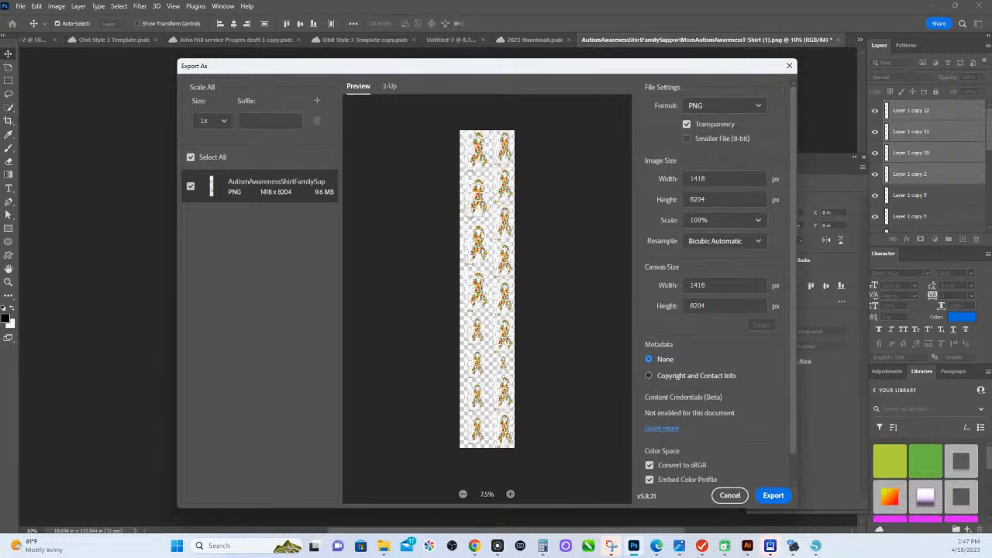
{"action": "left_click", "coordinate": [773, 497]}
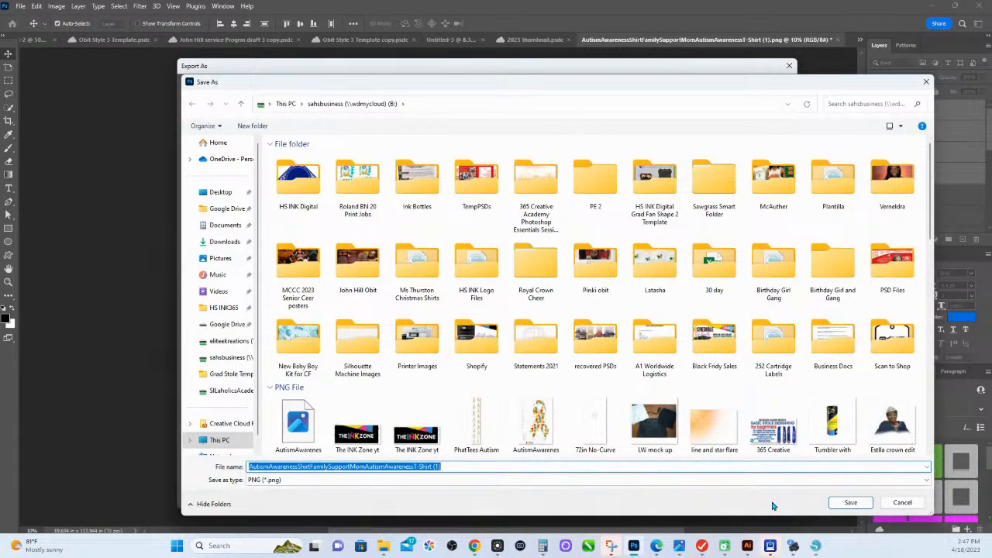
{"action": "left_click", "coordinate": [902, 504]}
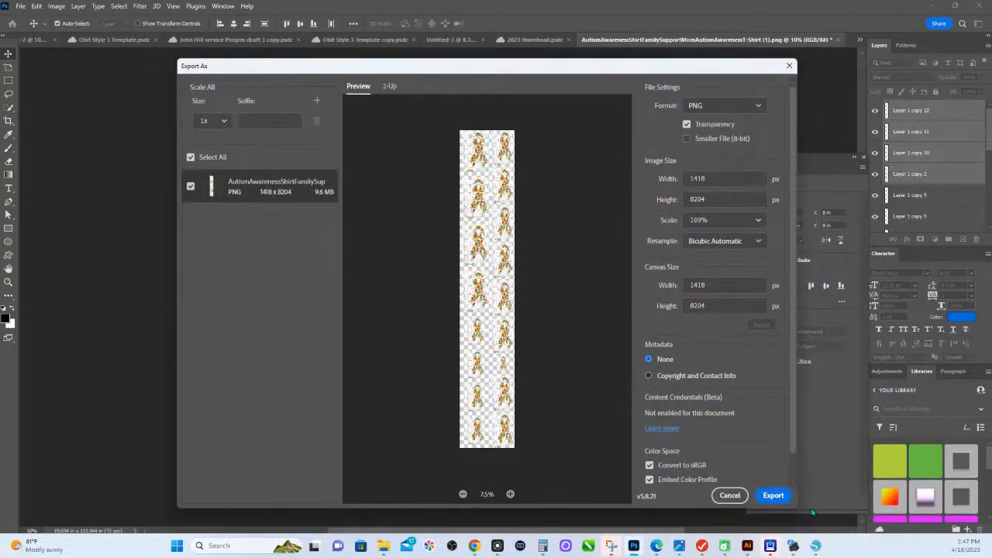
{"action": "left_click", "coordinate": [732, 501]}
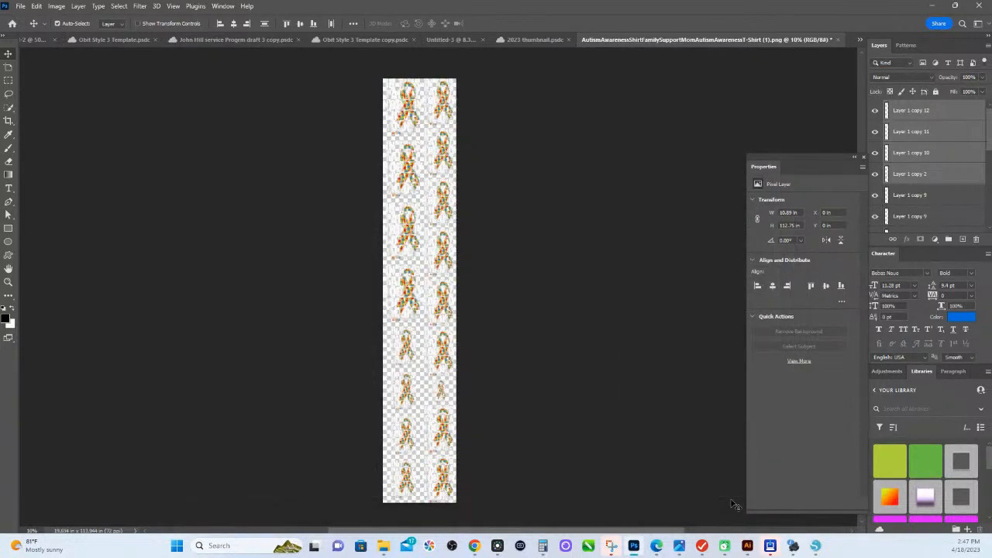